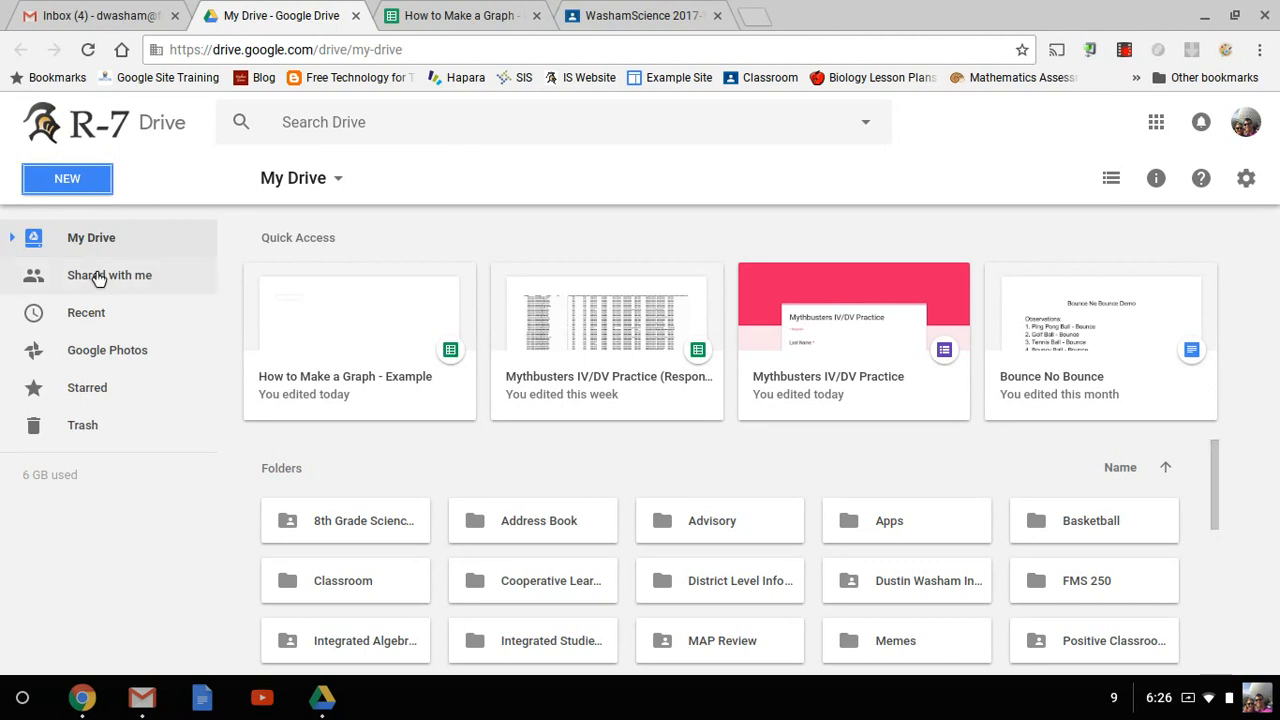
- Switch from Google Drive to the "How to Make a Graph - Example" spreadsheet and select cell A2 on Sheet1
left_click(67, 190)
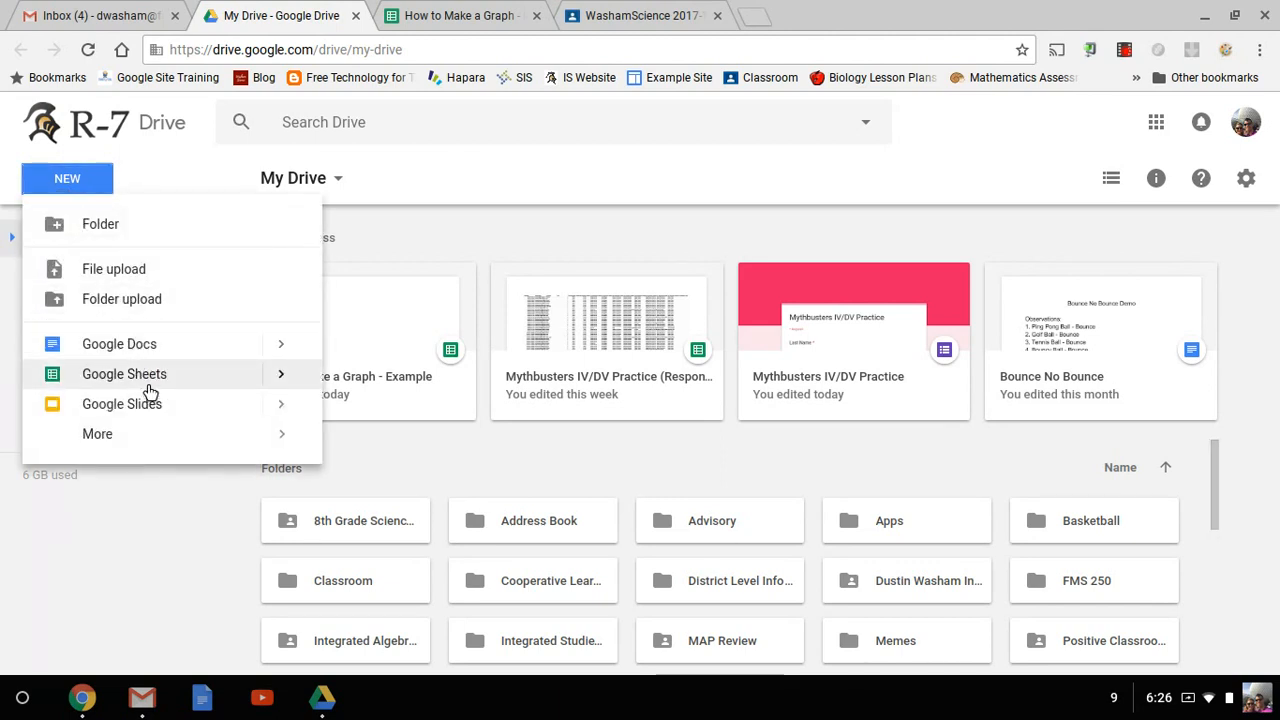
left_click(406, 22)
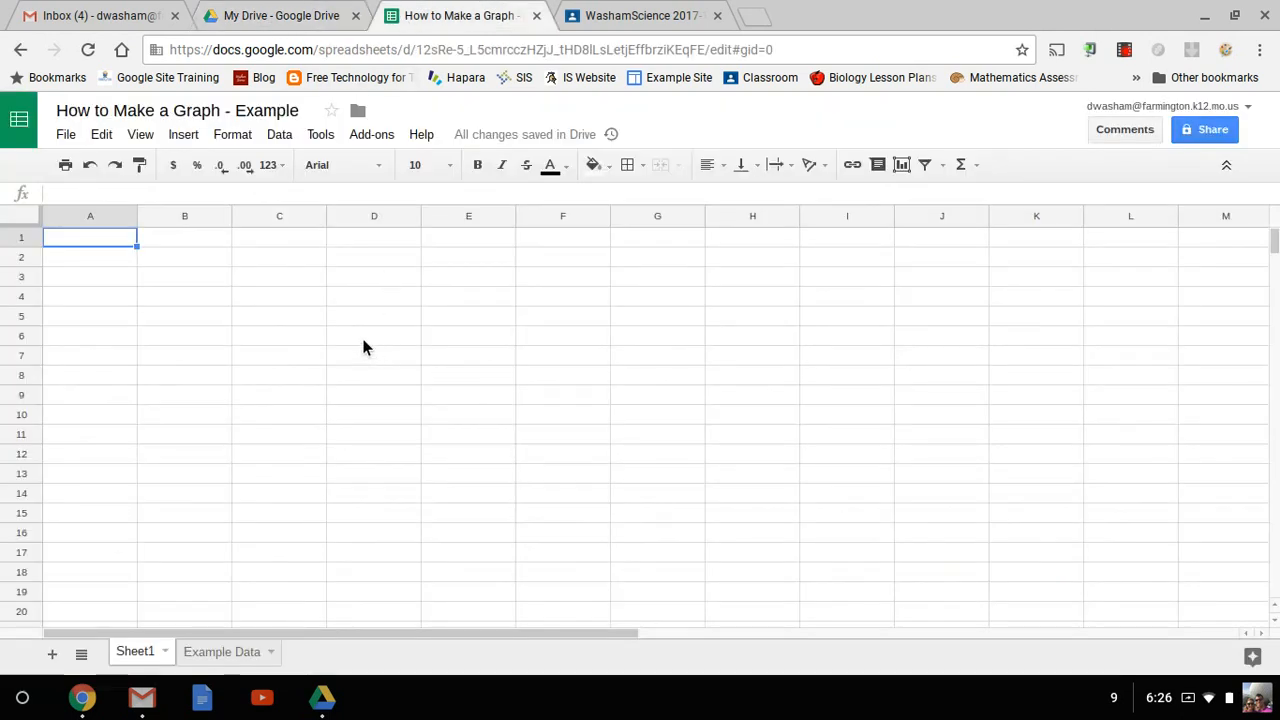
left_click(217, 114)
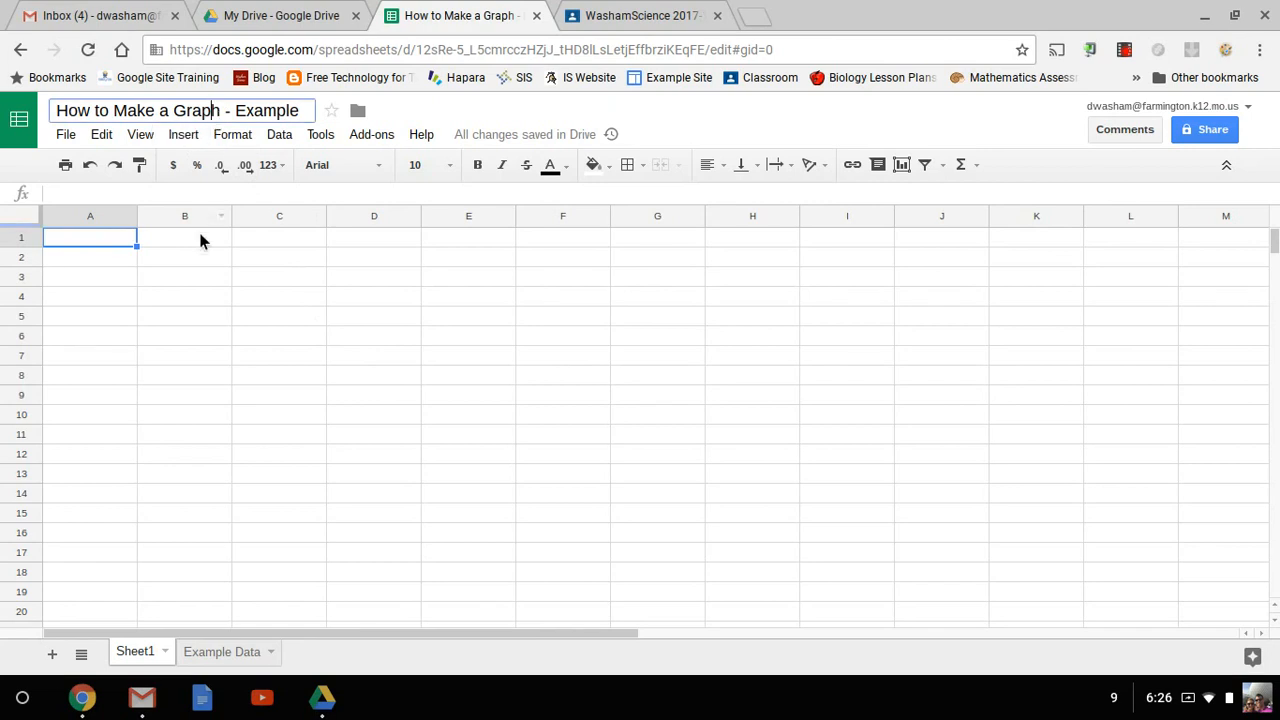
left_click(117, 262)
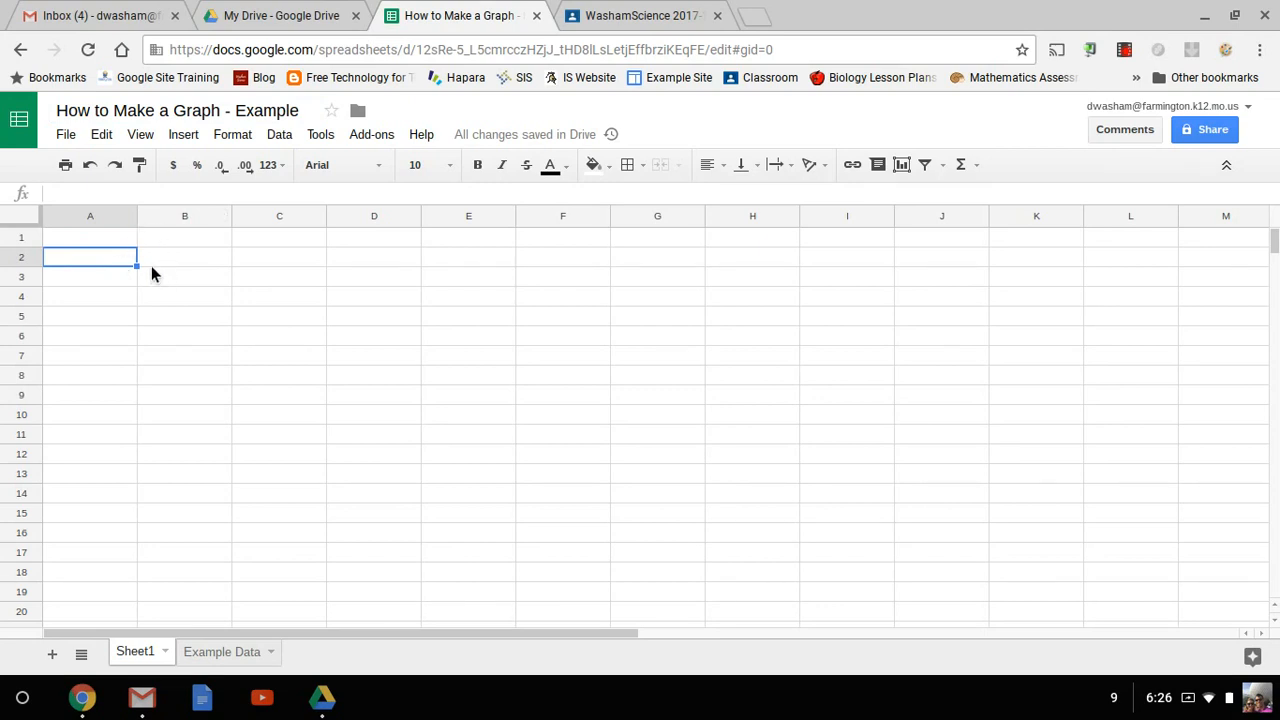
- Open the "Graphing Homework Data Tables" PDF in Google Classroom and examine both homework data tables
left_click(653, 18)
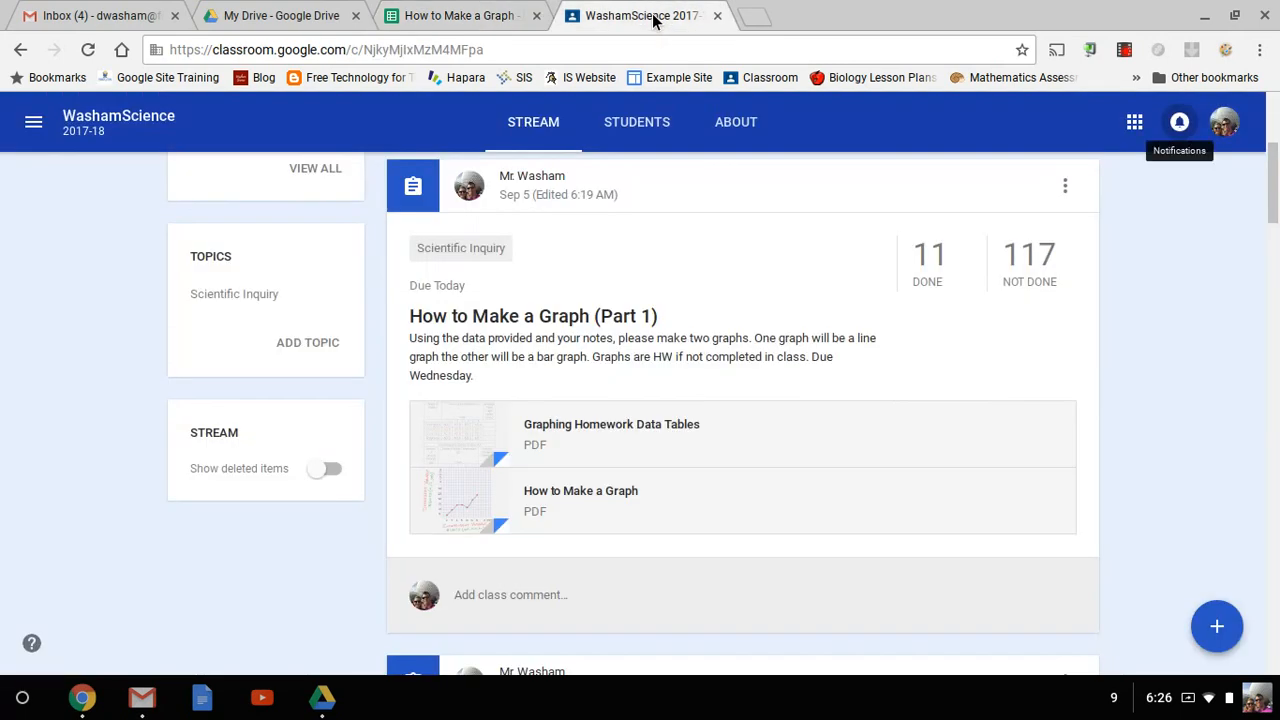
left_click(674, 442)
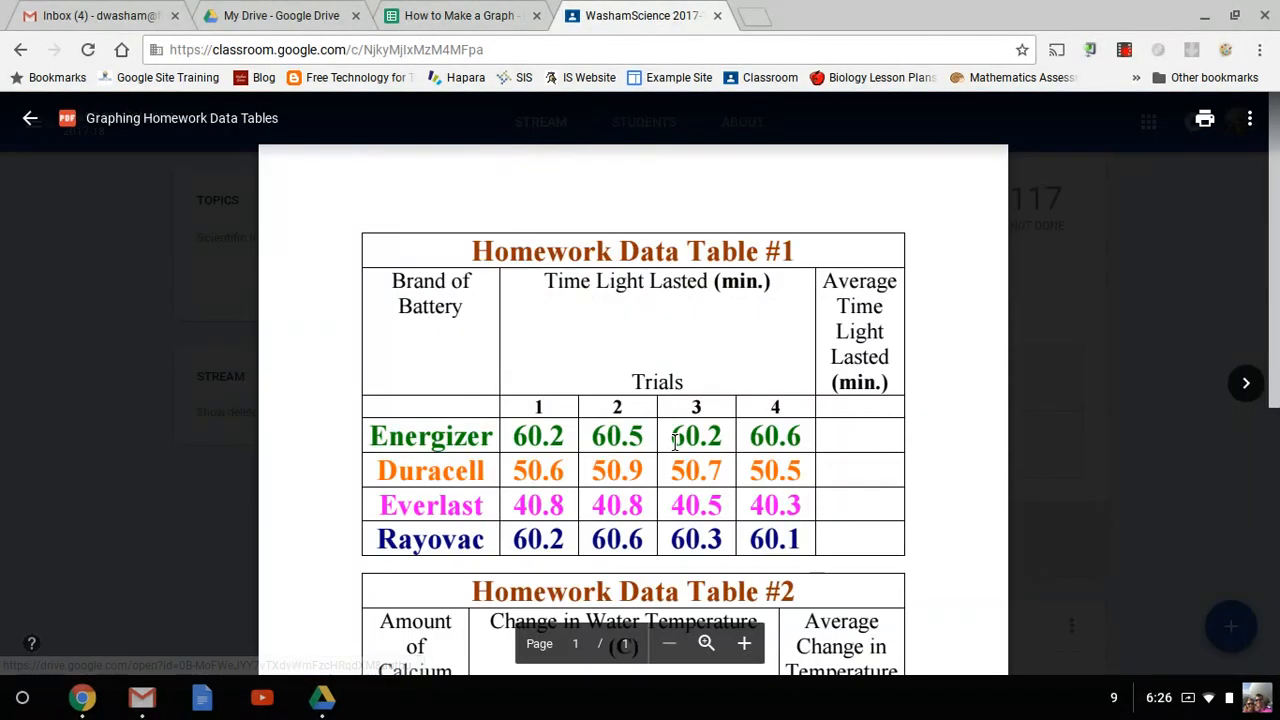
scroll(950, 358, "down", 1)
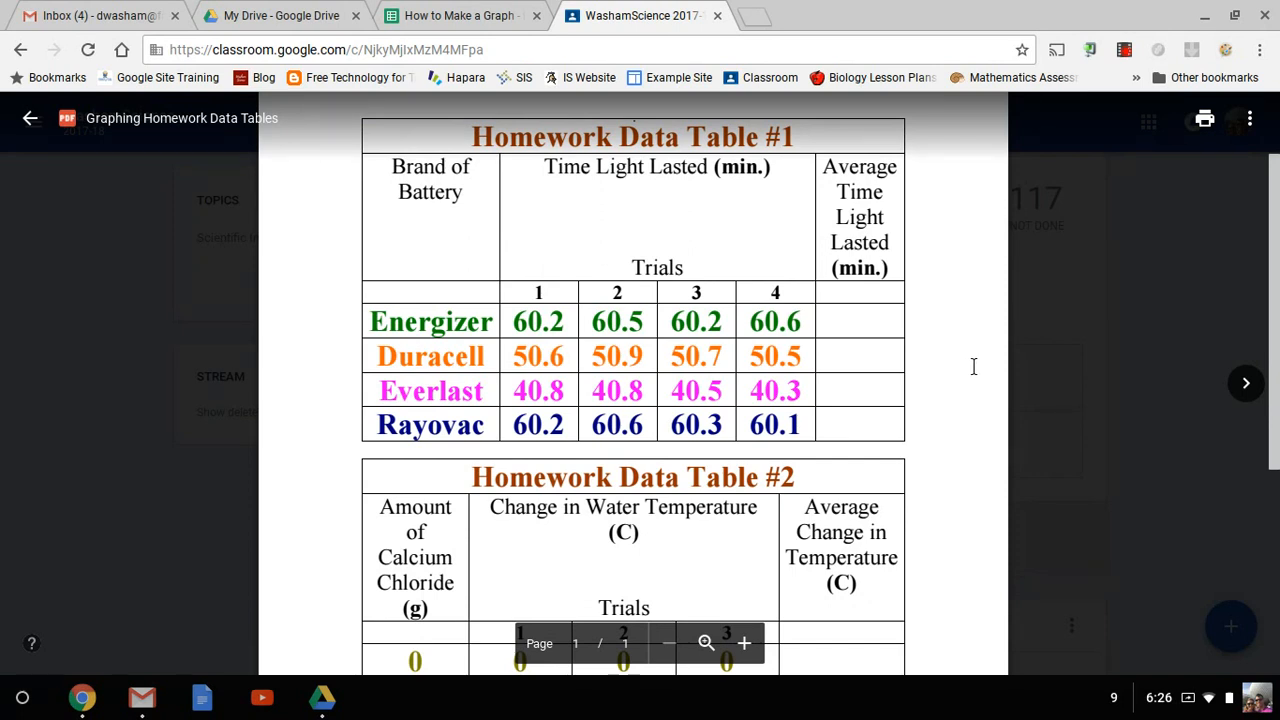
scroll(973, 366, "down", 1)
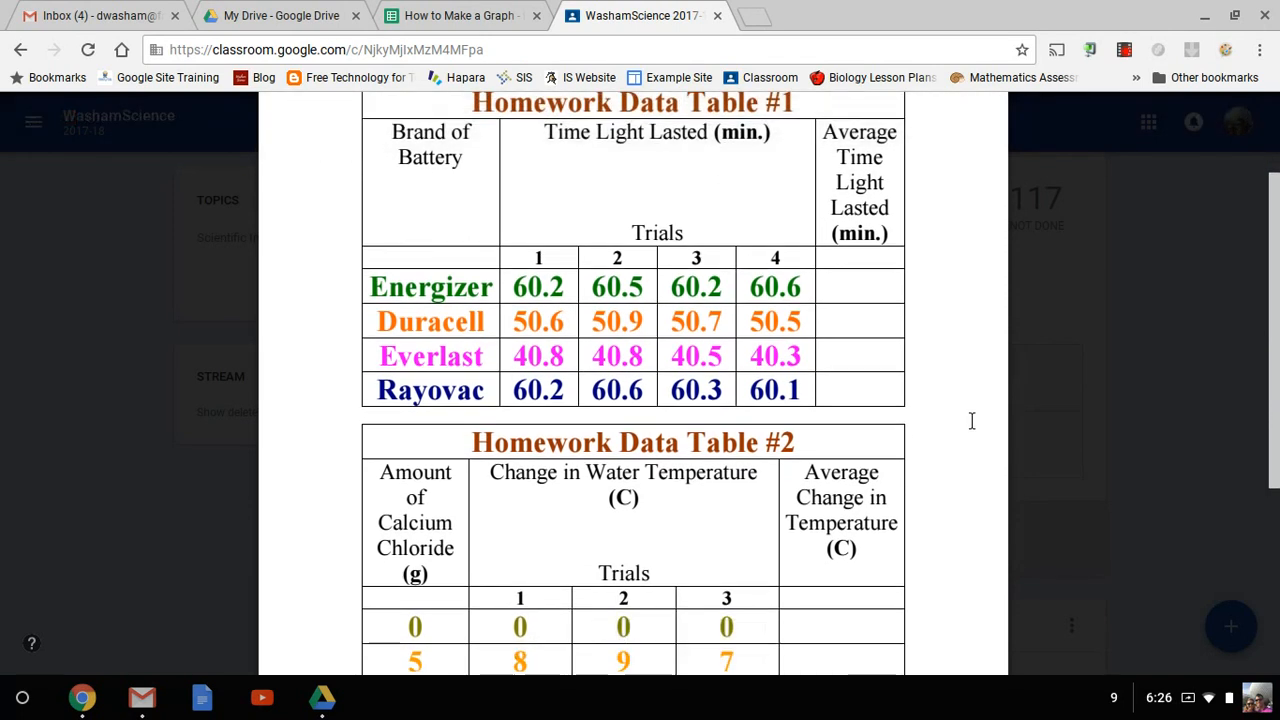
scroll(971, 420, "down", 1)
scroll(971, 420, "down", 1)
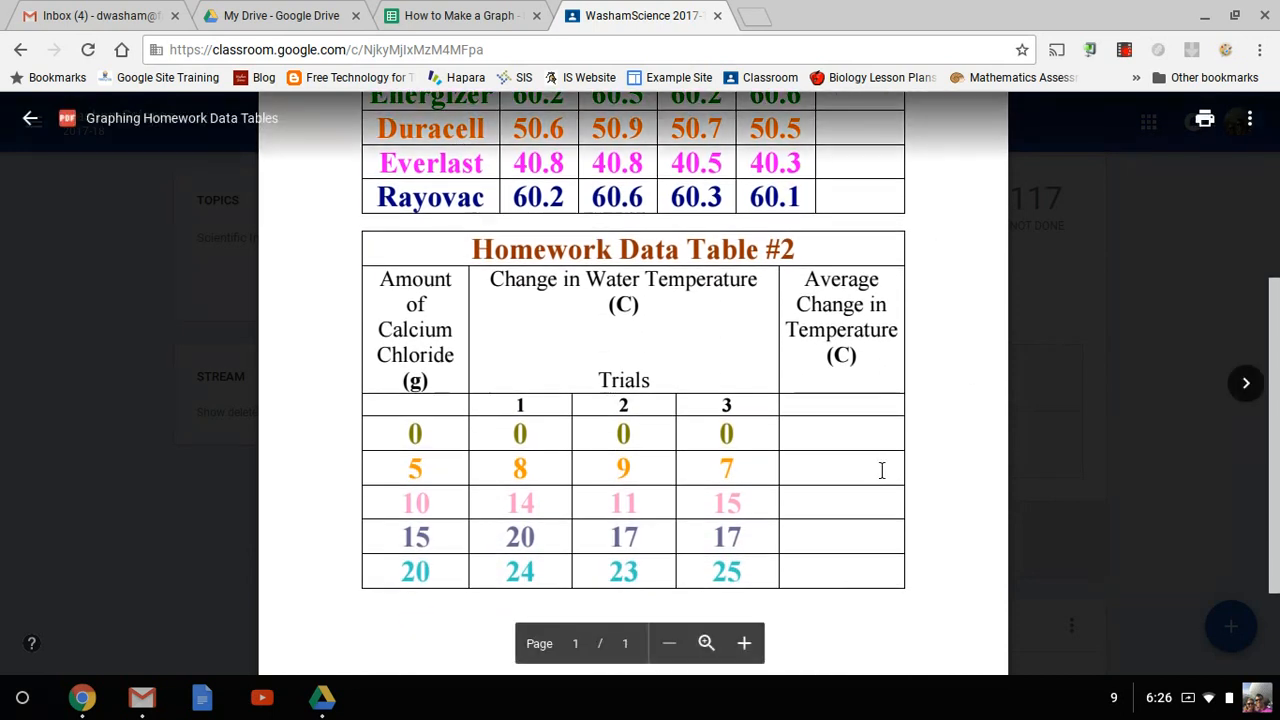
scroll(942, 501, "up", 3)
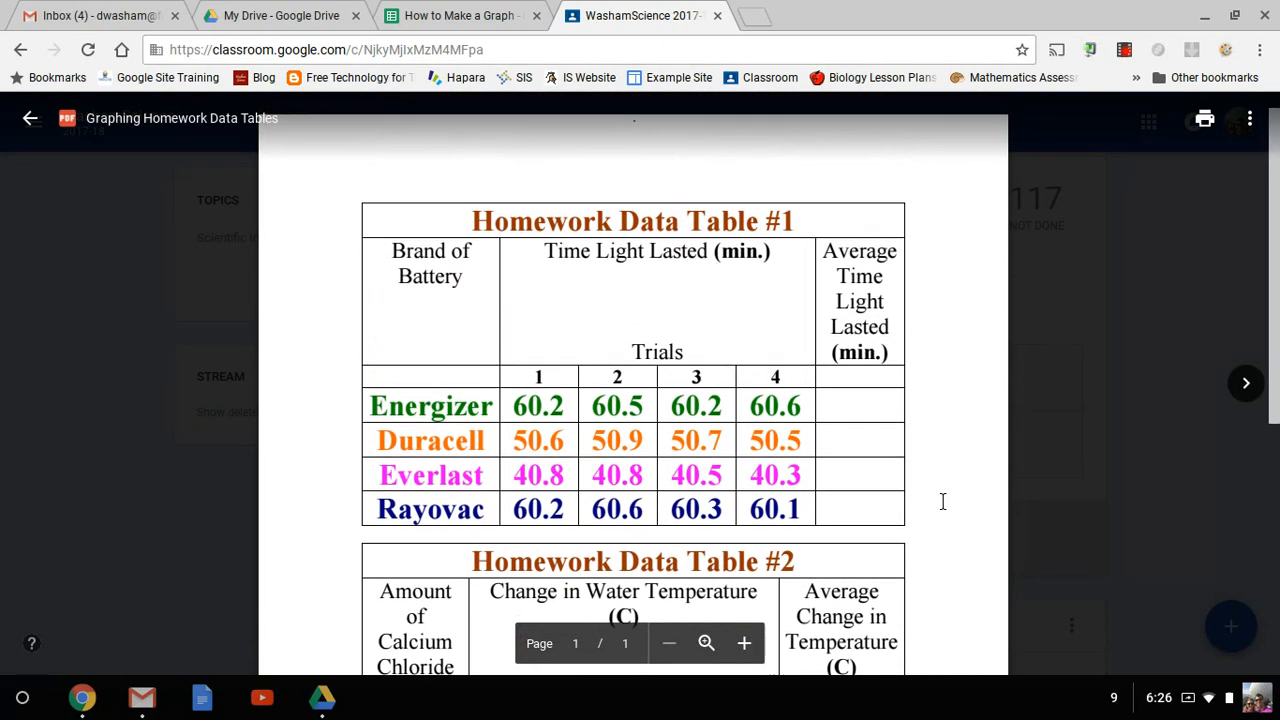
- Select cell A1 on Sheet1 of the spreadsheet, and review the column headings of Homework Data Table #1 in Classroom
left_click(485, 18)
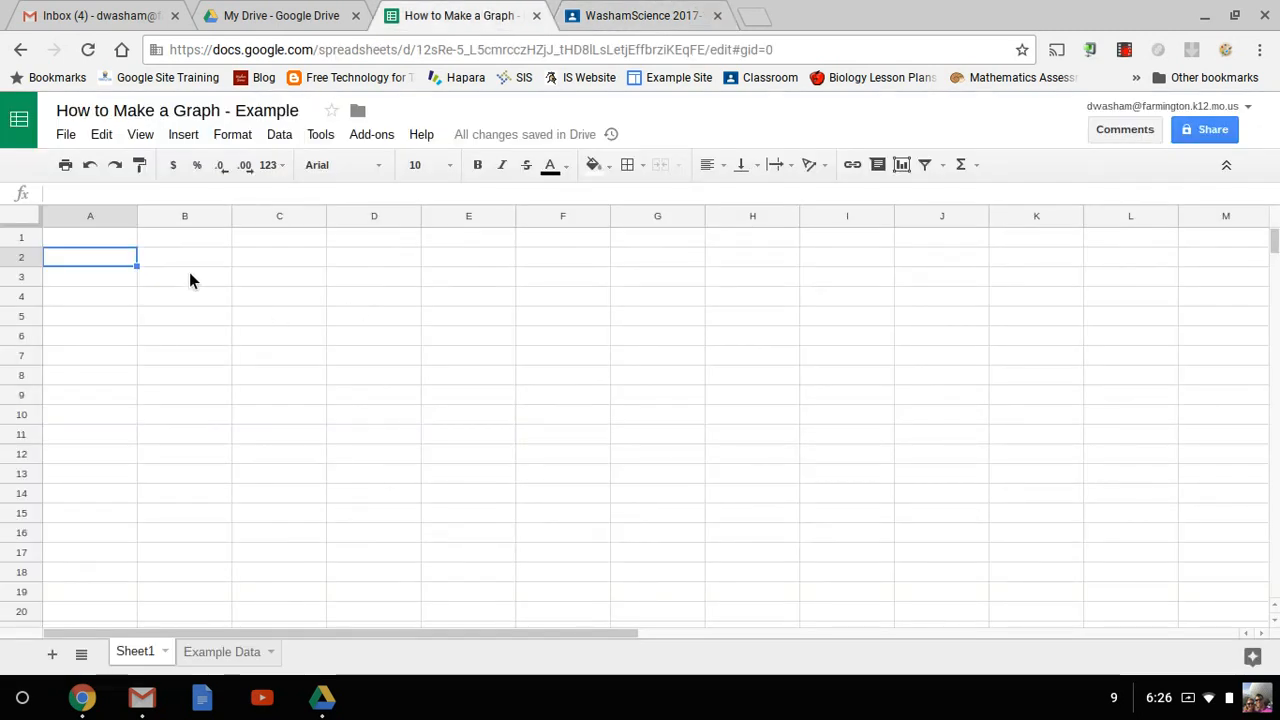
key("Up")
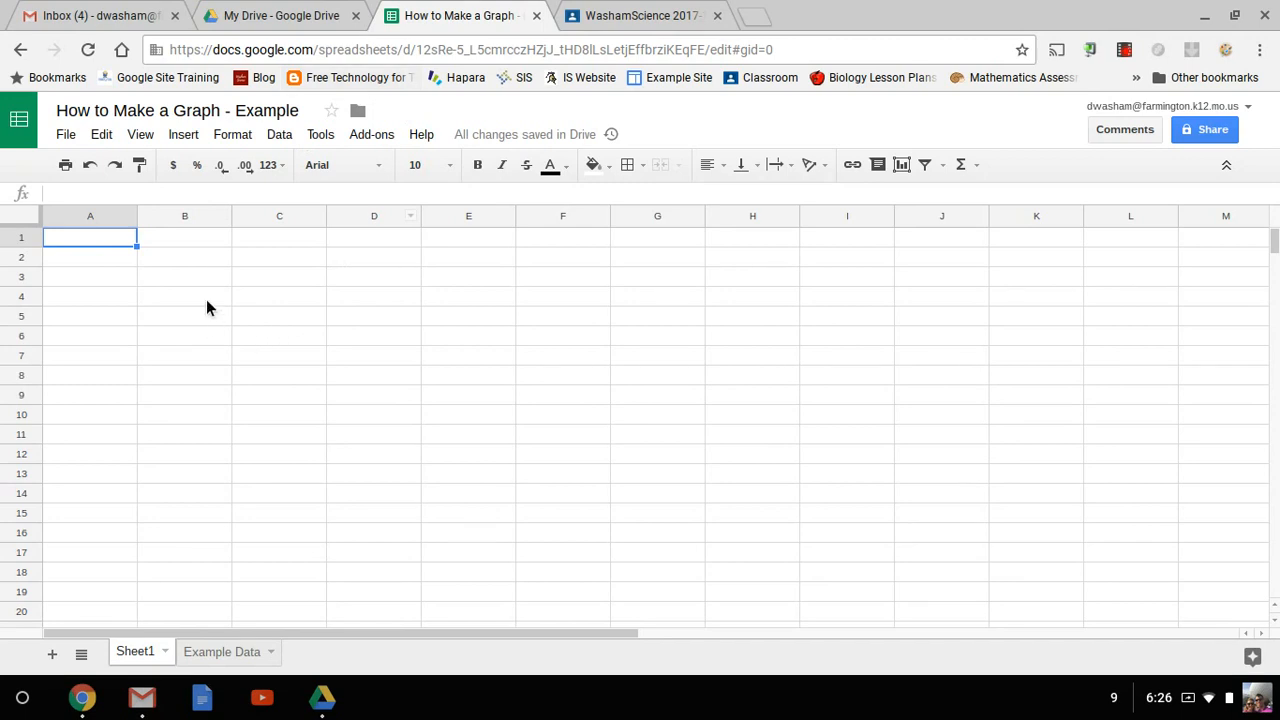
left_click(660, 20)
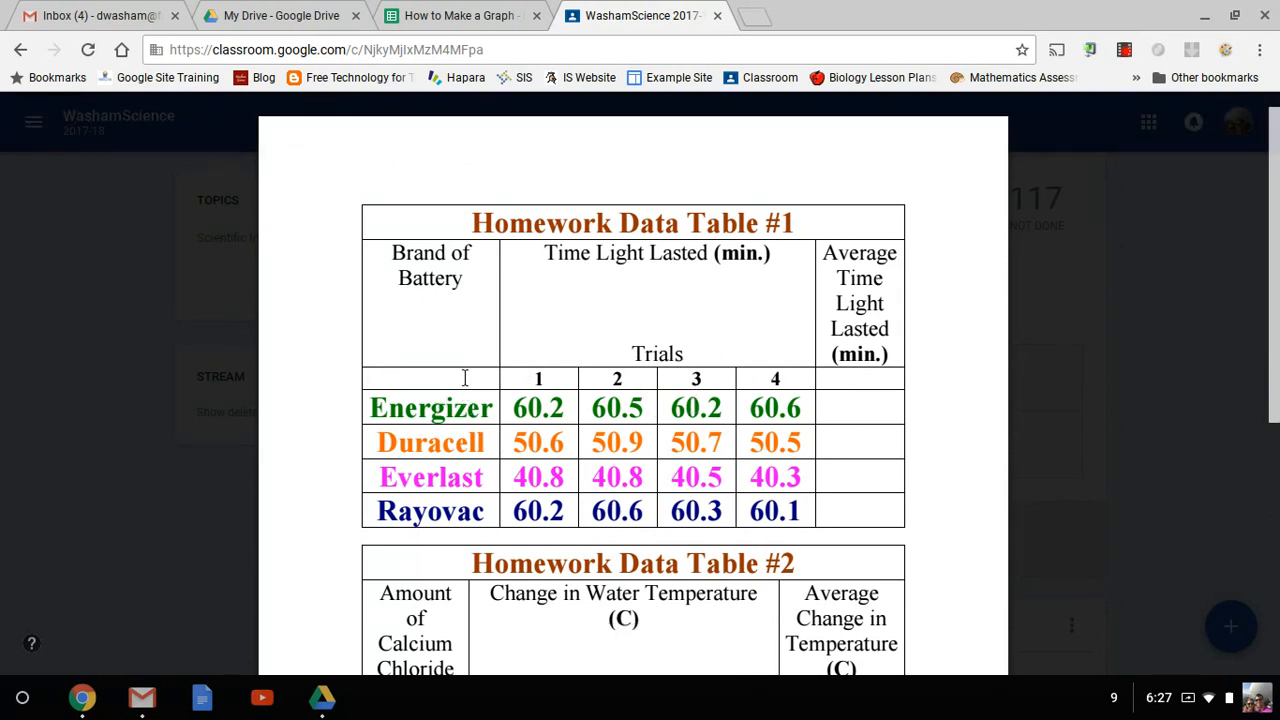
scroll(464, 374, "down", 1)
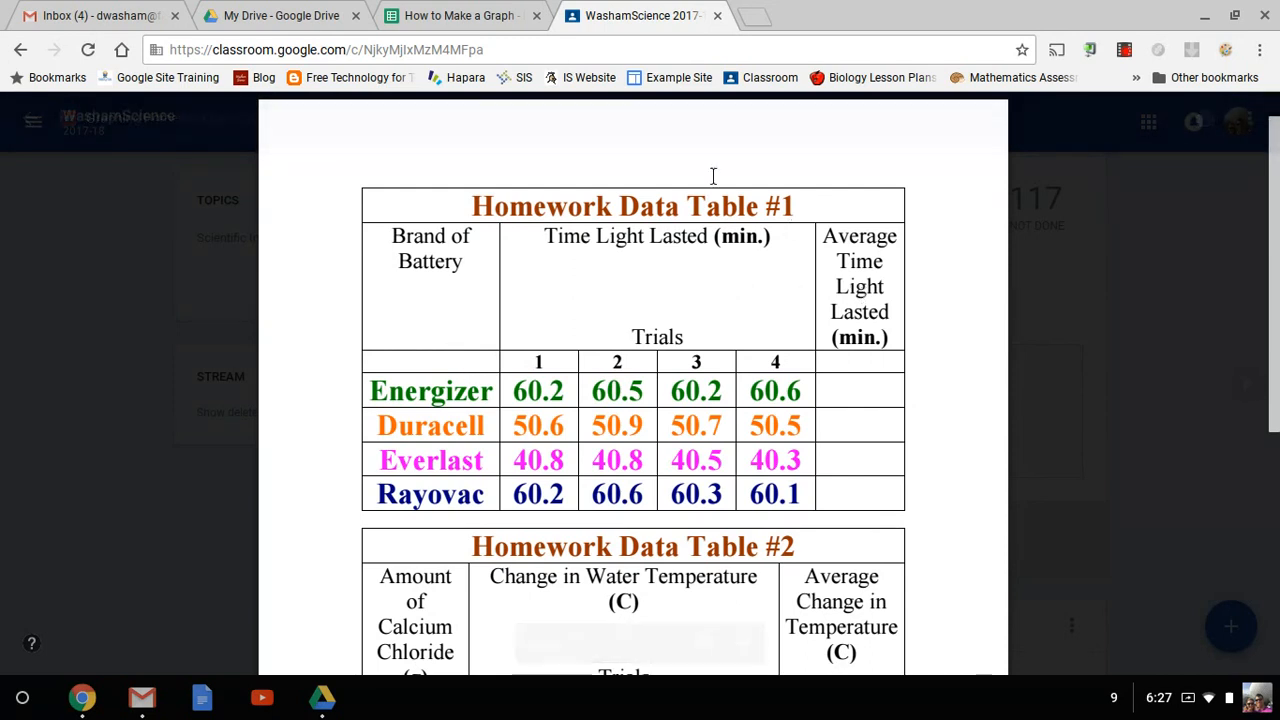
- Enter the headers "Battery" in A1 and "Time Light Lasted" in B1 on Sheet1 of the spreadsheet
left_click(505, 28)
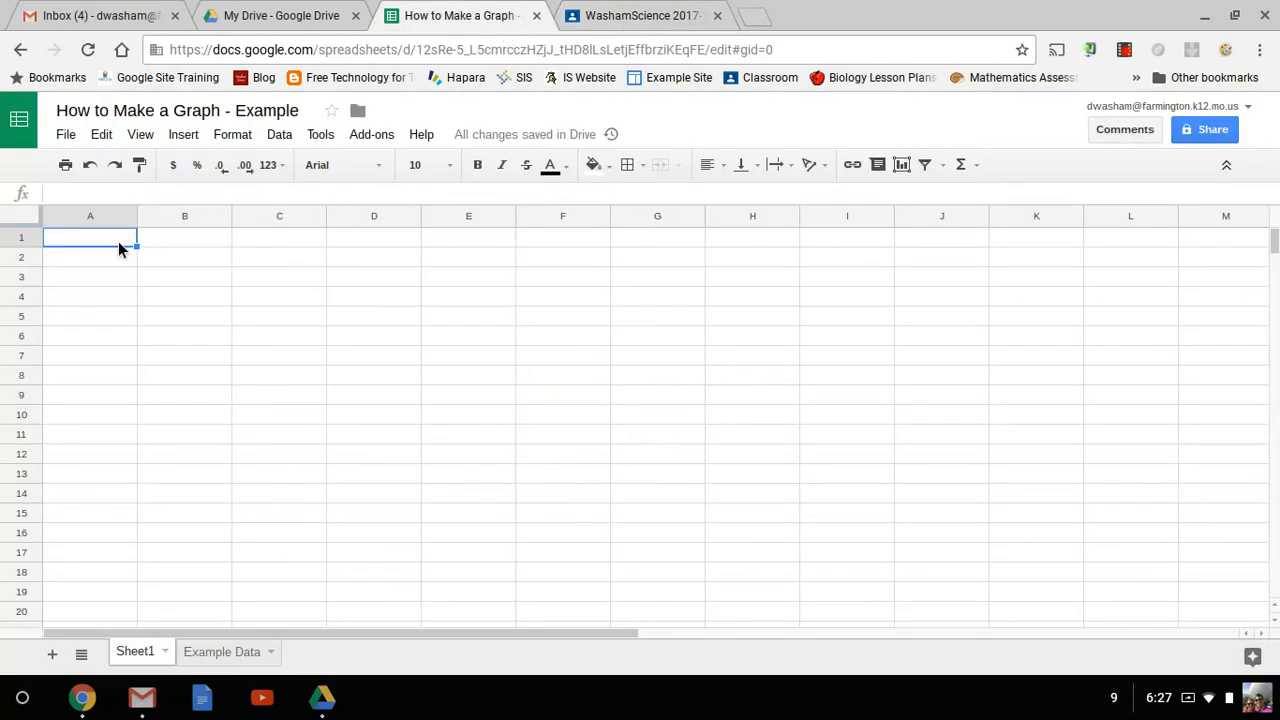
type("Battery")
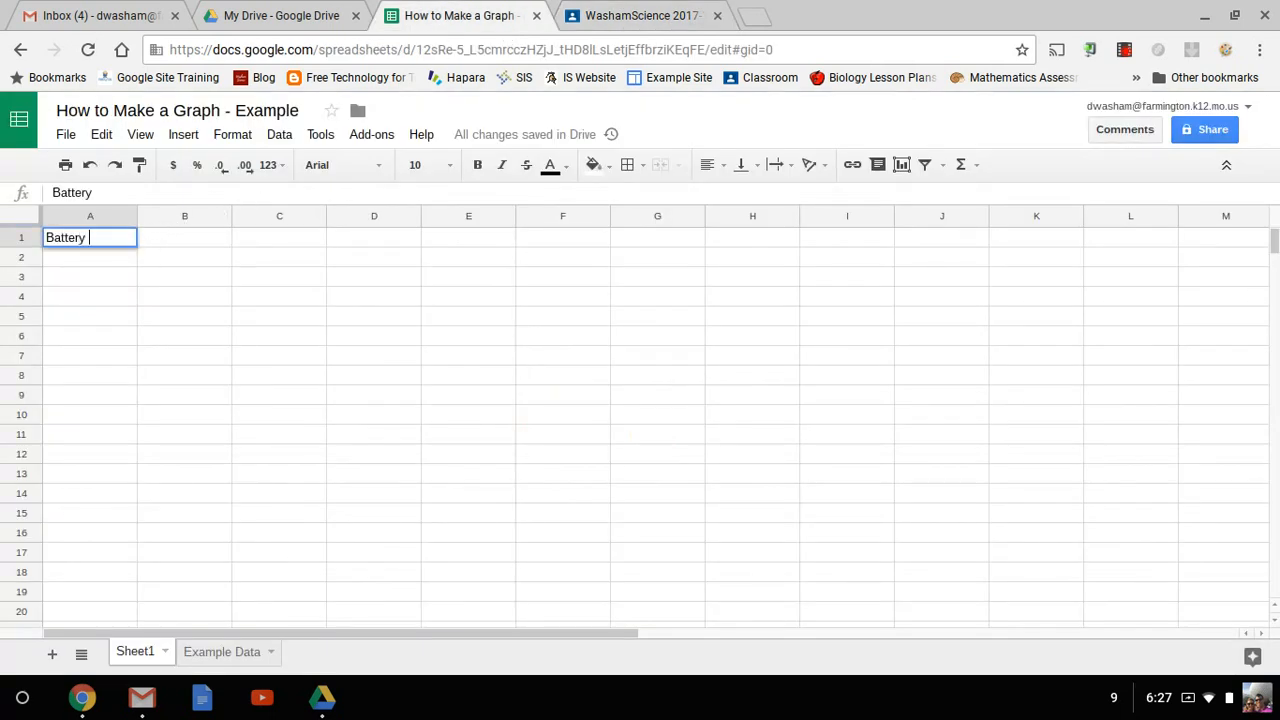
key("Tab")
type("L")
type("Time Light ")
type("Lasted")
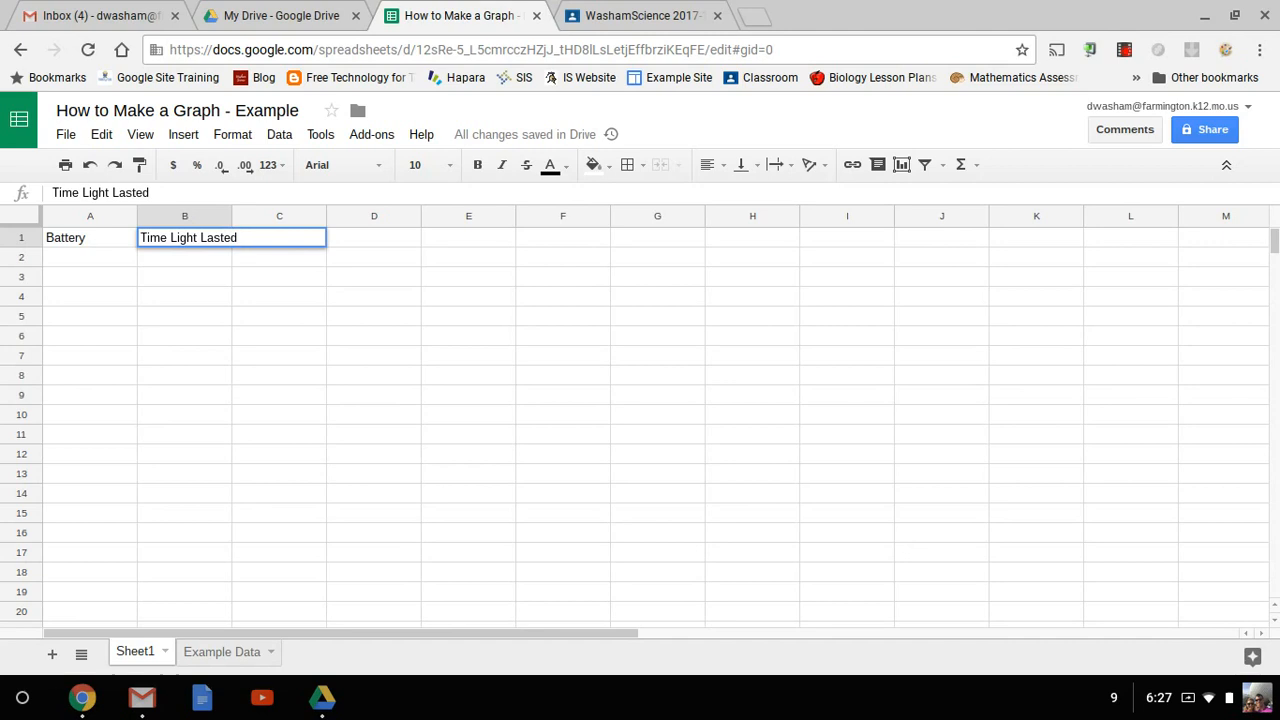
key("Return")
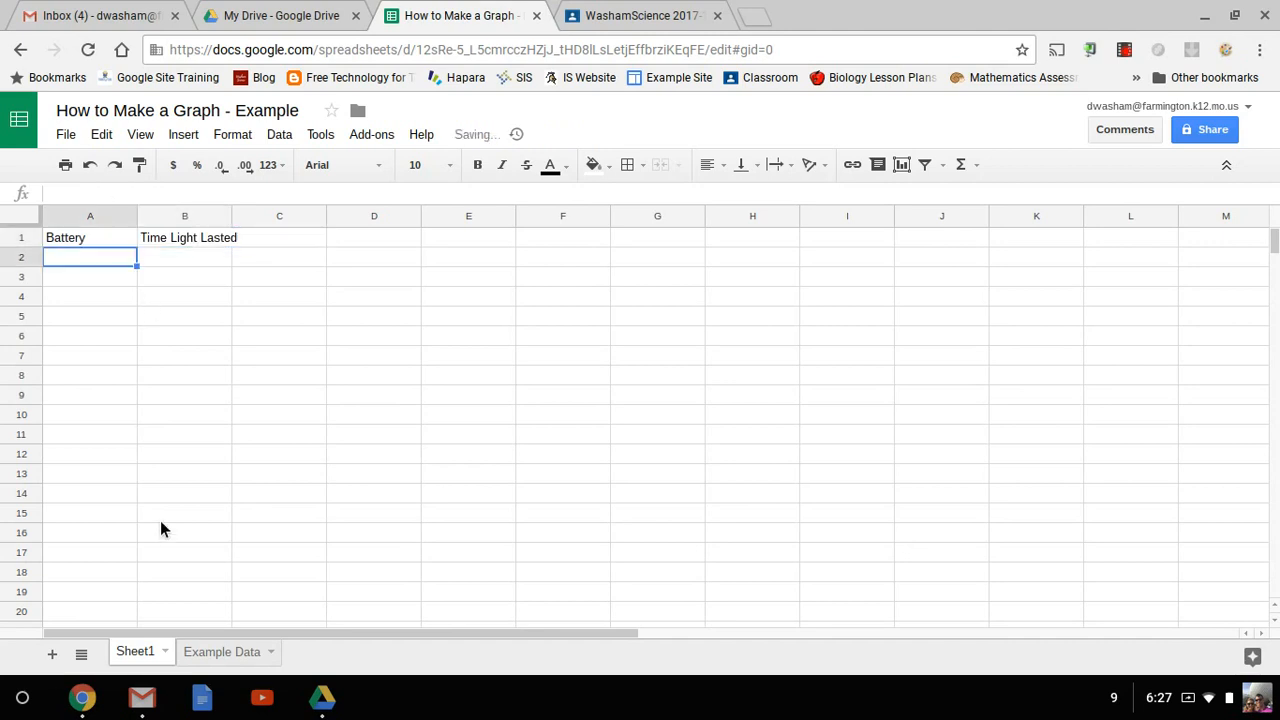
- Open the Example Data sheet and compare its battery table with Homework Data Table #1 in Classroom
left_click(237, 655)
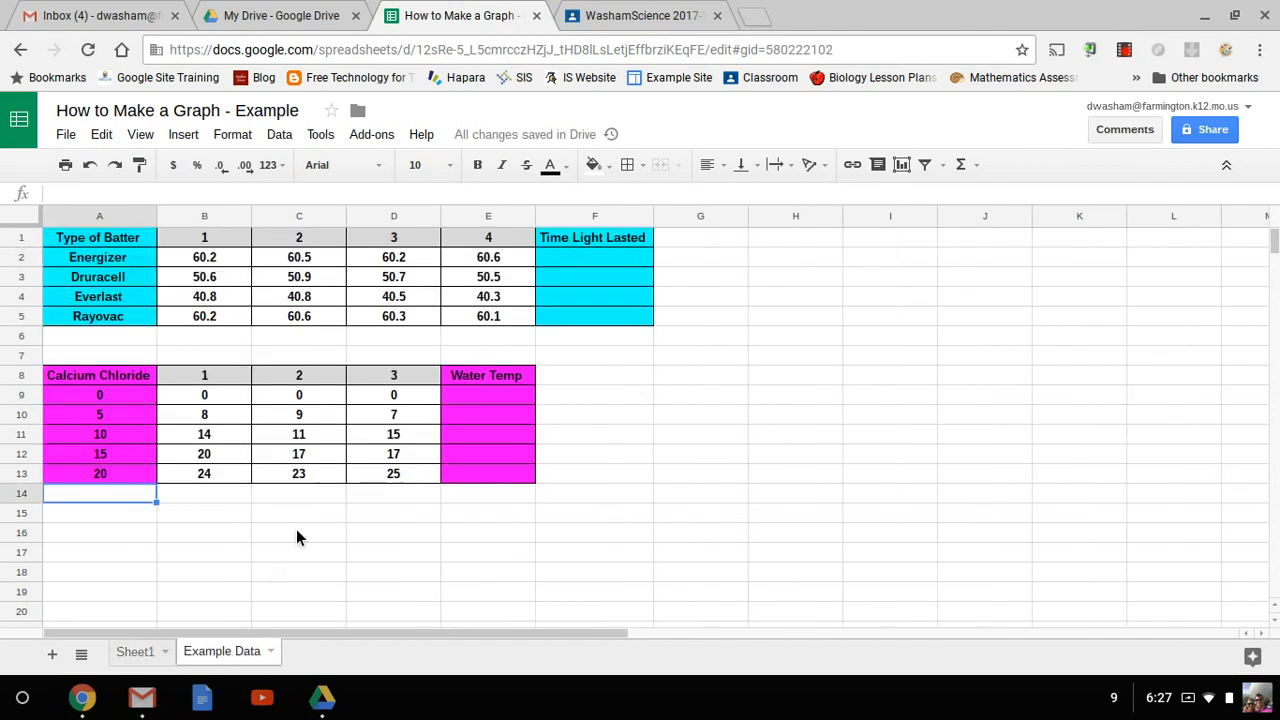
left_click(608, 18)
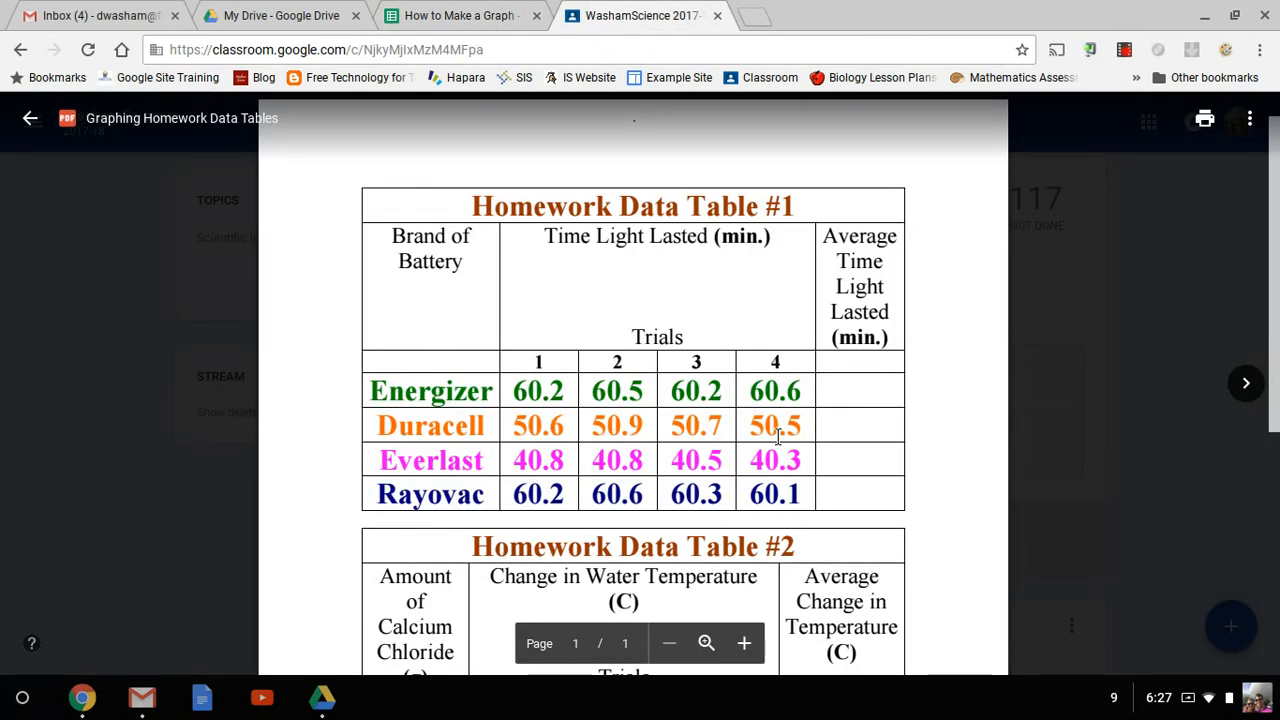
left_click(455, 18)
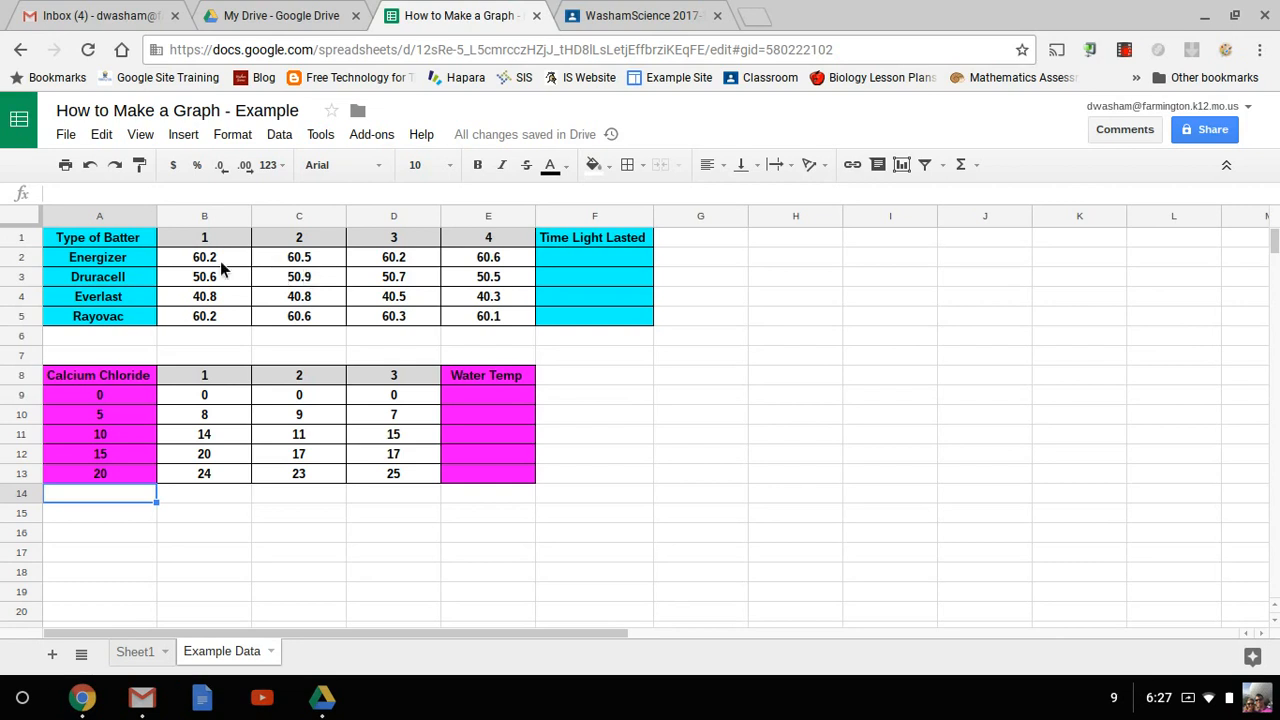
- Calculate Energizer's average in F2 of the Time Light Lasted column with the AVERAGE function over B2:E2
left_click(558, 263)
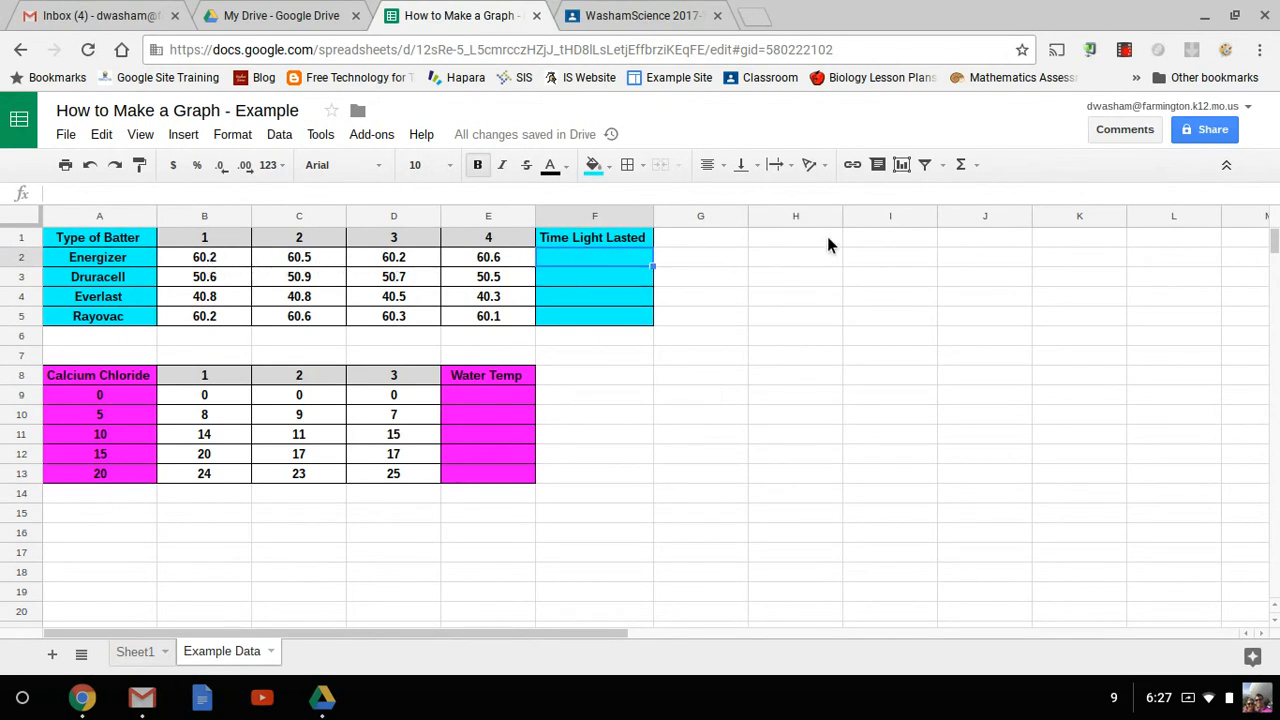
left_click(978, 167)
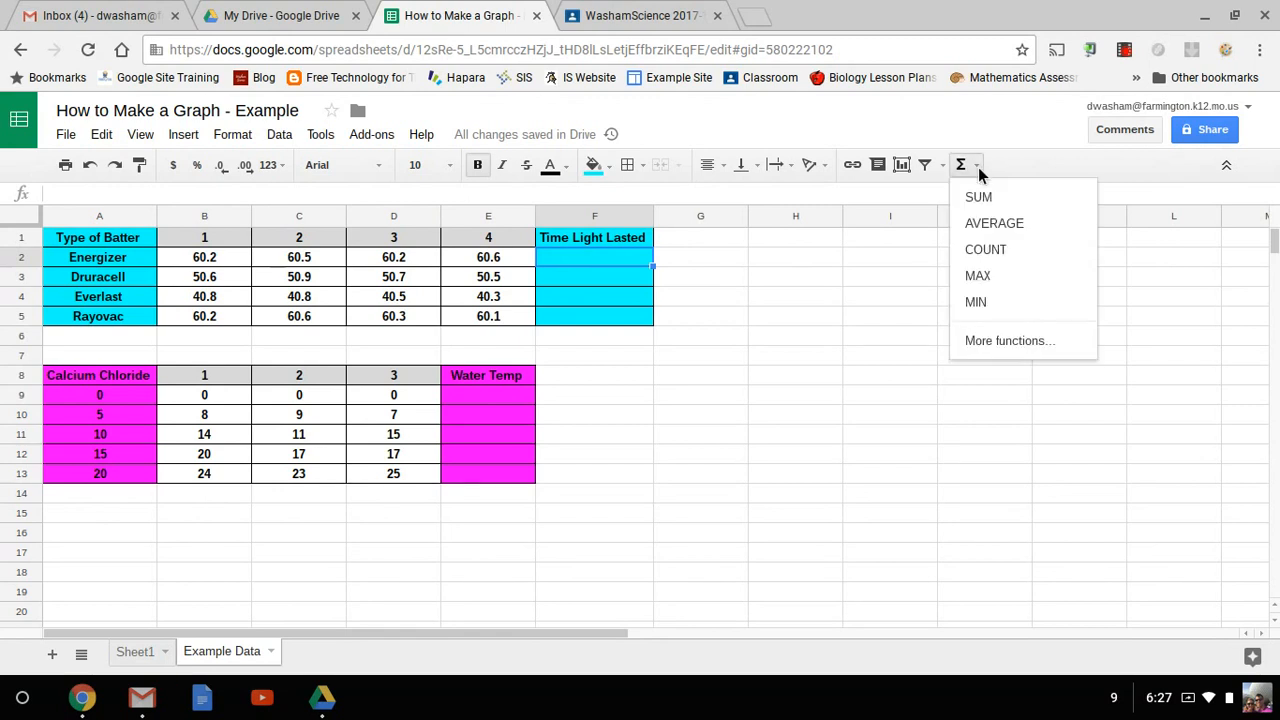
left_click(995, 225)
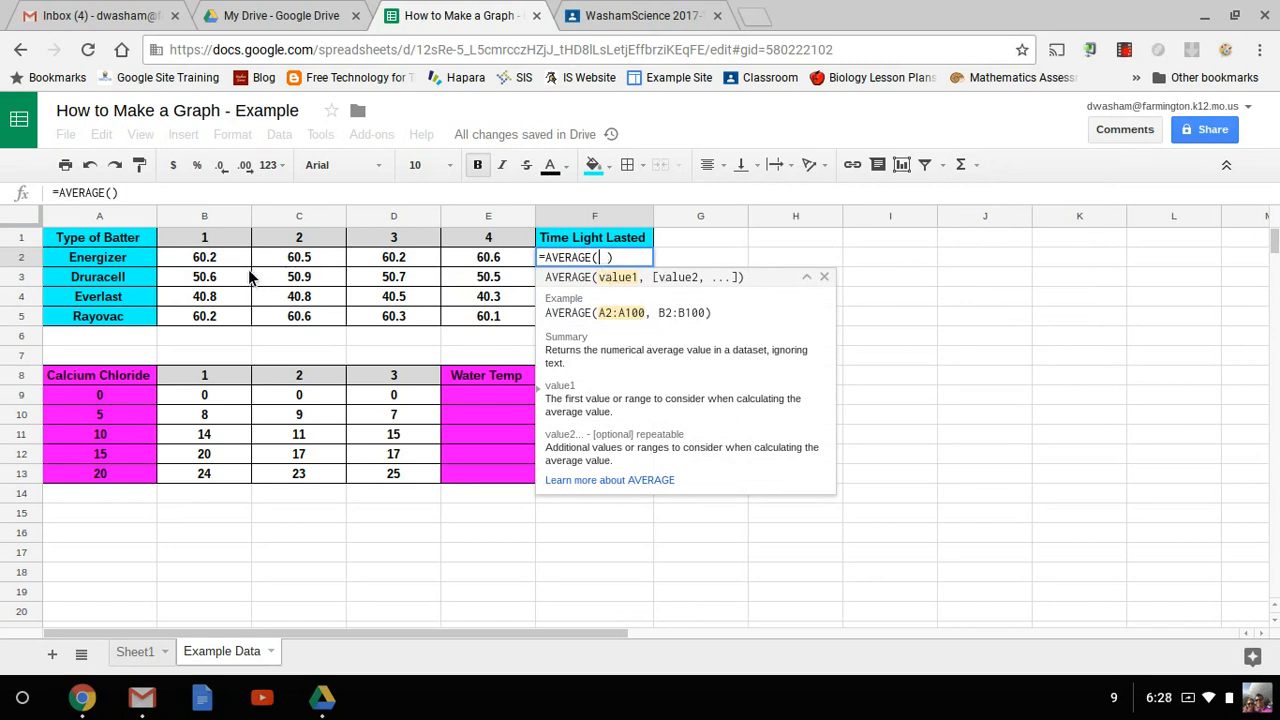
left_click_drag(243, 262, 466, 270)
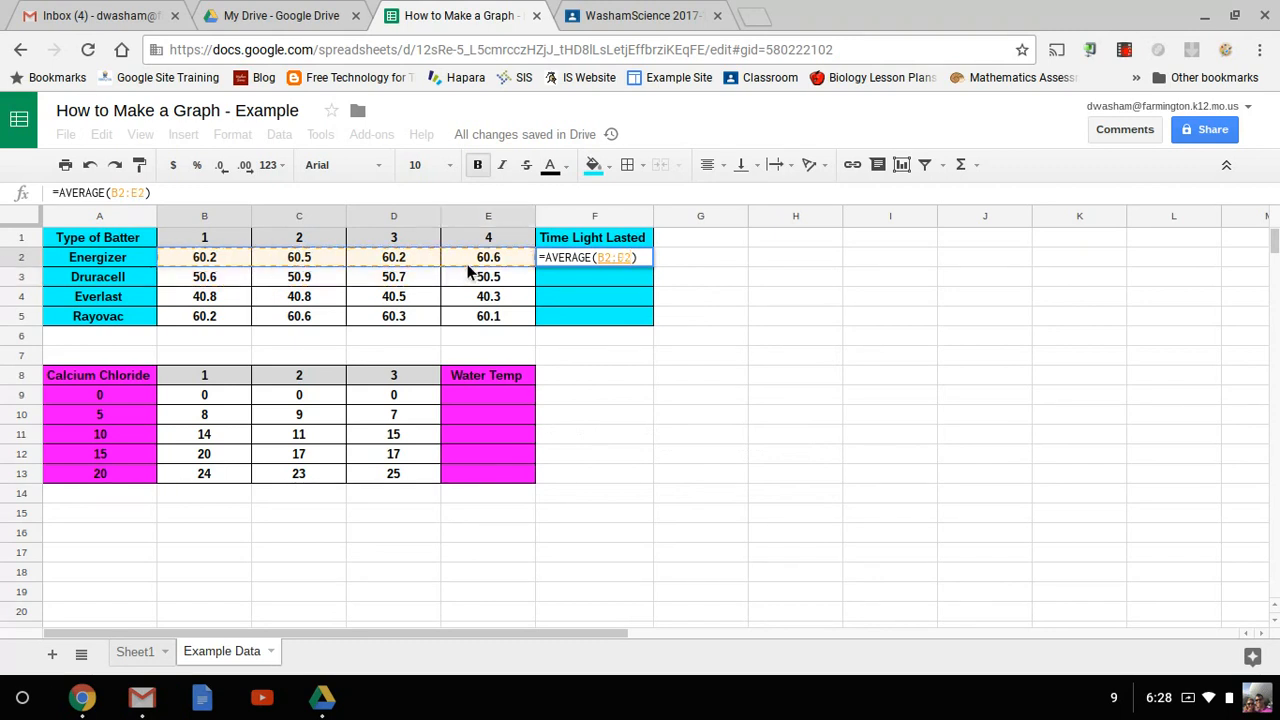
key("Return")
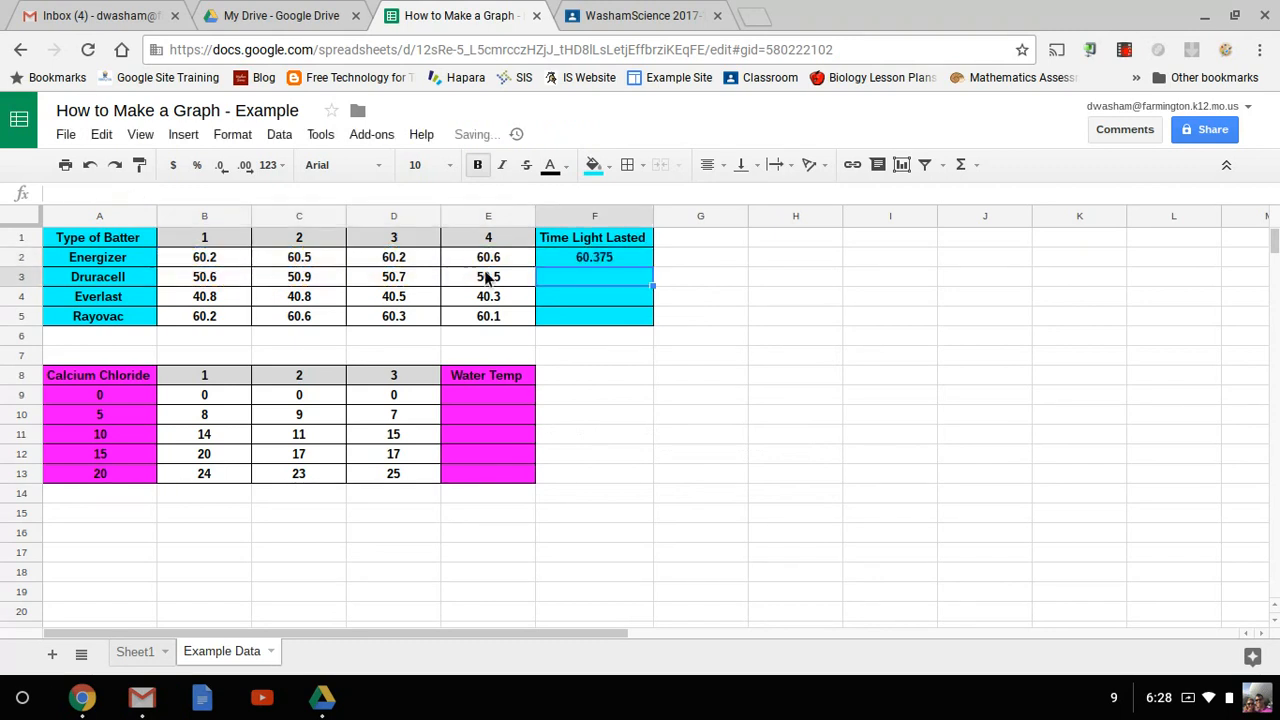
- Fill the average formula from F2 down through F5 for the remaining battery brands
left_click(631, 262)
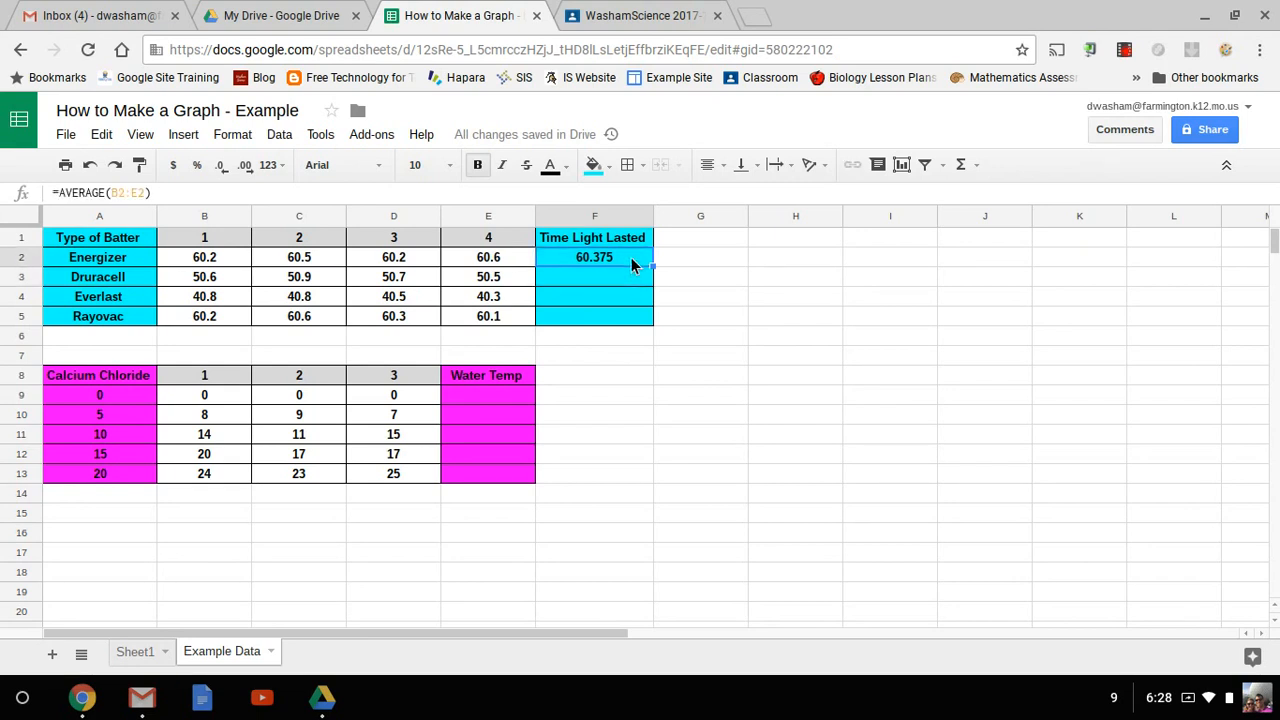
left_click_drag(662, 298, 649, 321)
left_click(675, 301)
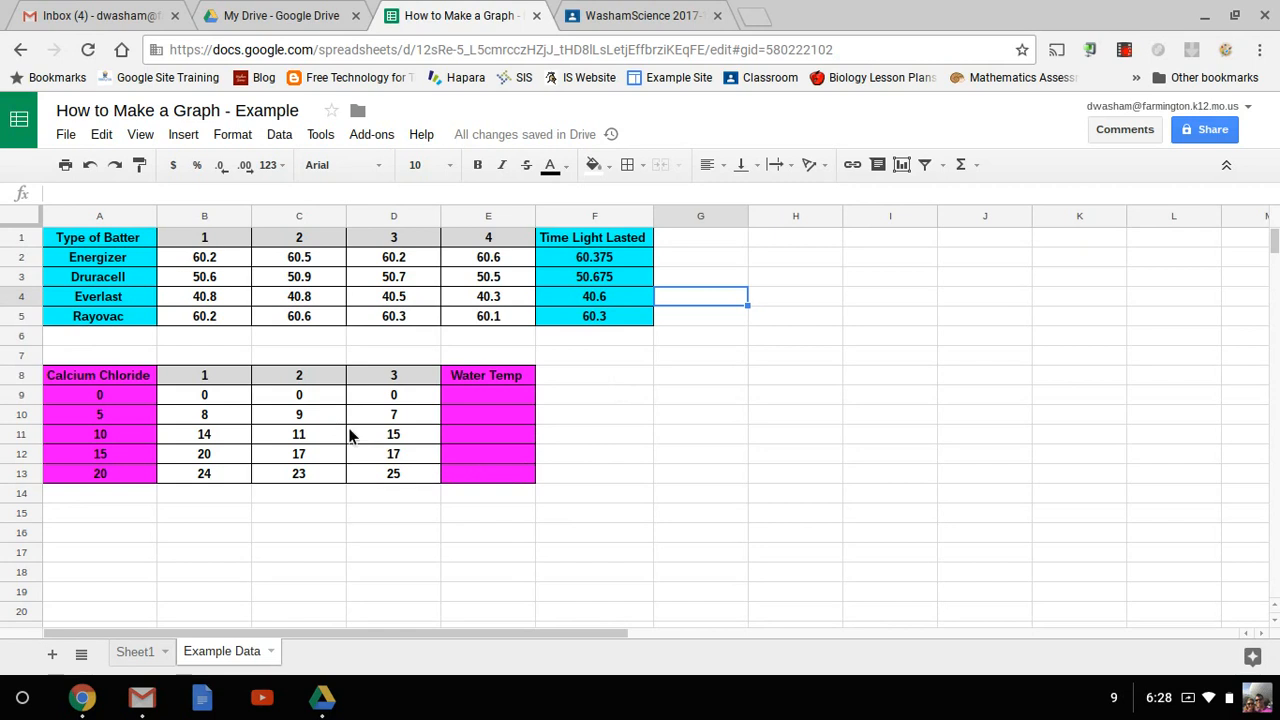
- Review the calcium chloride trials in Homework Data Table #2 in Classroom, and return to the spreadsheet
left_click(613, 10)
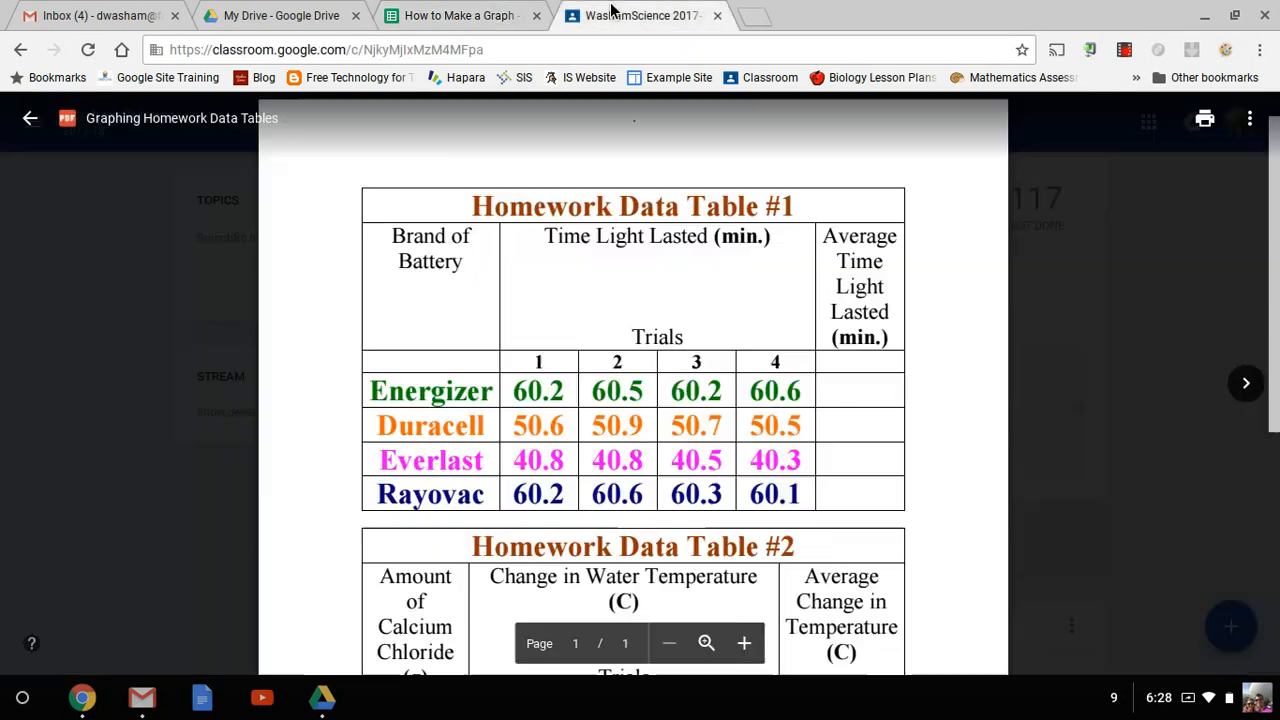
scroll(666, 371, "down", 4)
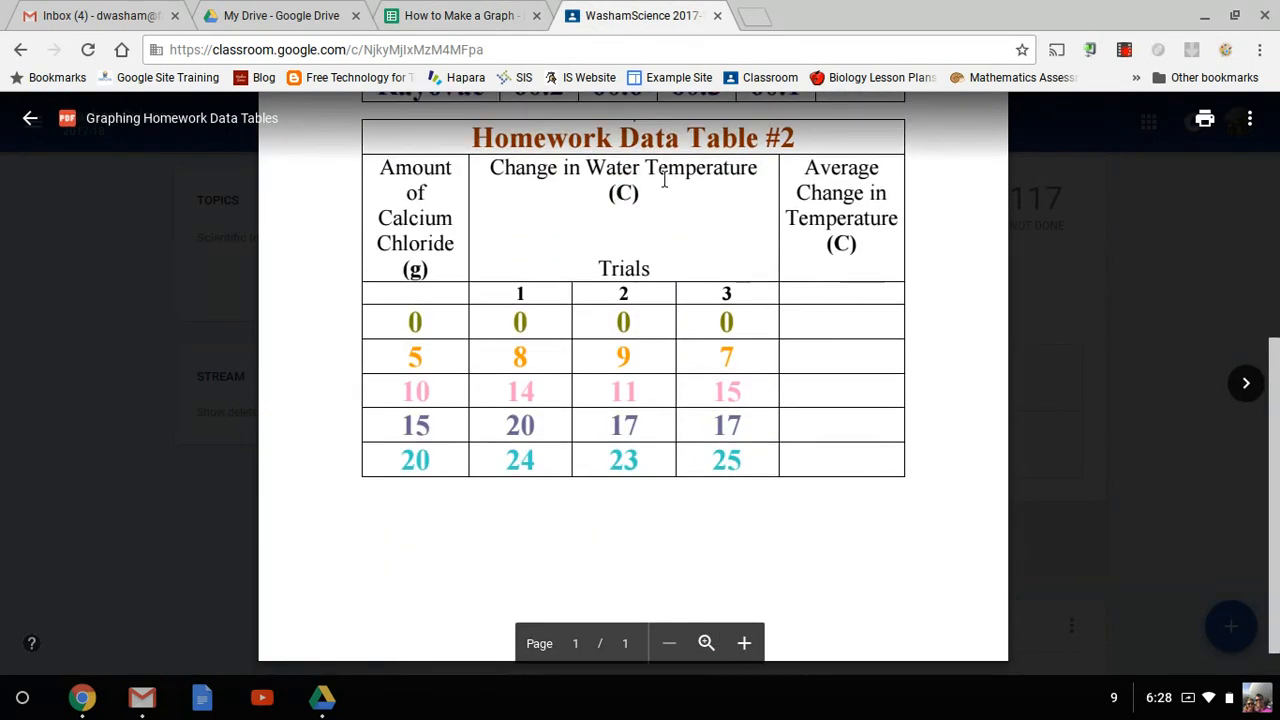
left_click(461, 22)
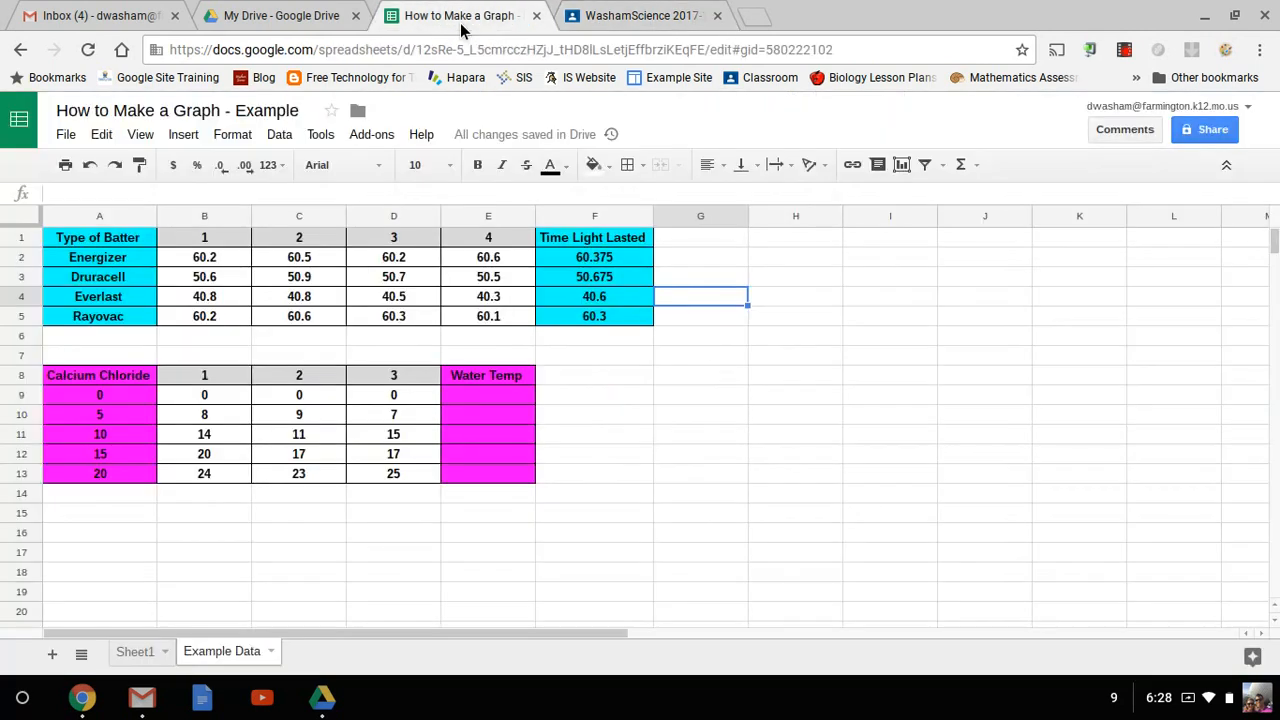
- Calculate the average for 0 calcium chloride in E9 of the Water Temp column with the AVERAGE function over B9:D9
left_click(484, 399)
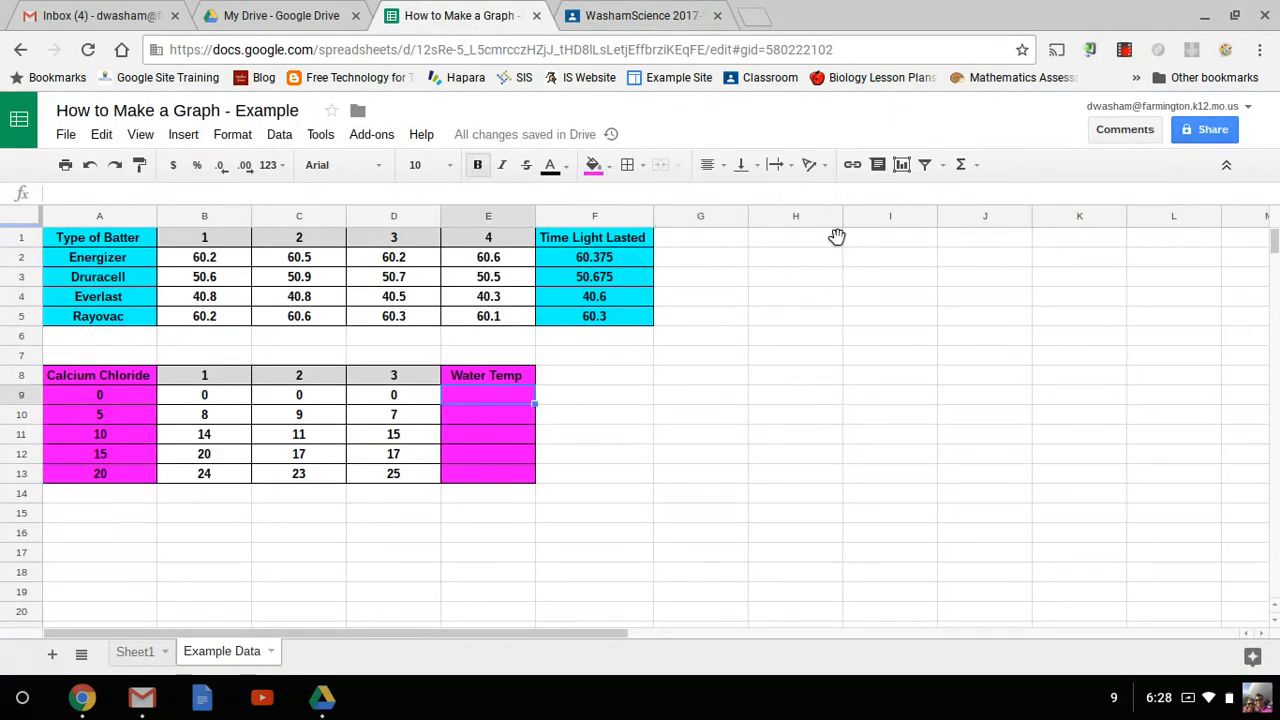
left_click(980, 170)
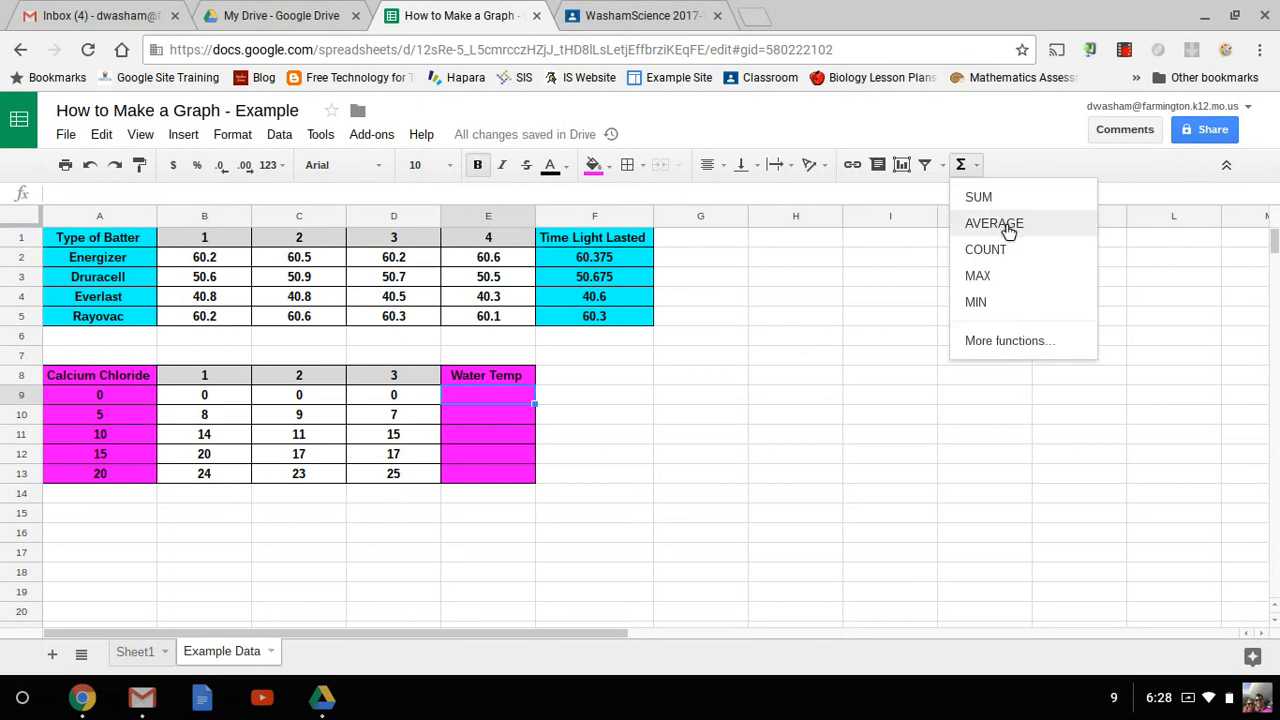
left_click(1000, 224)
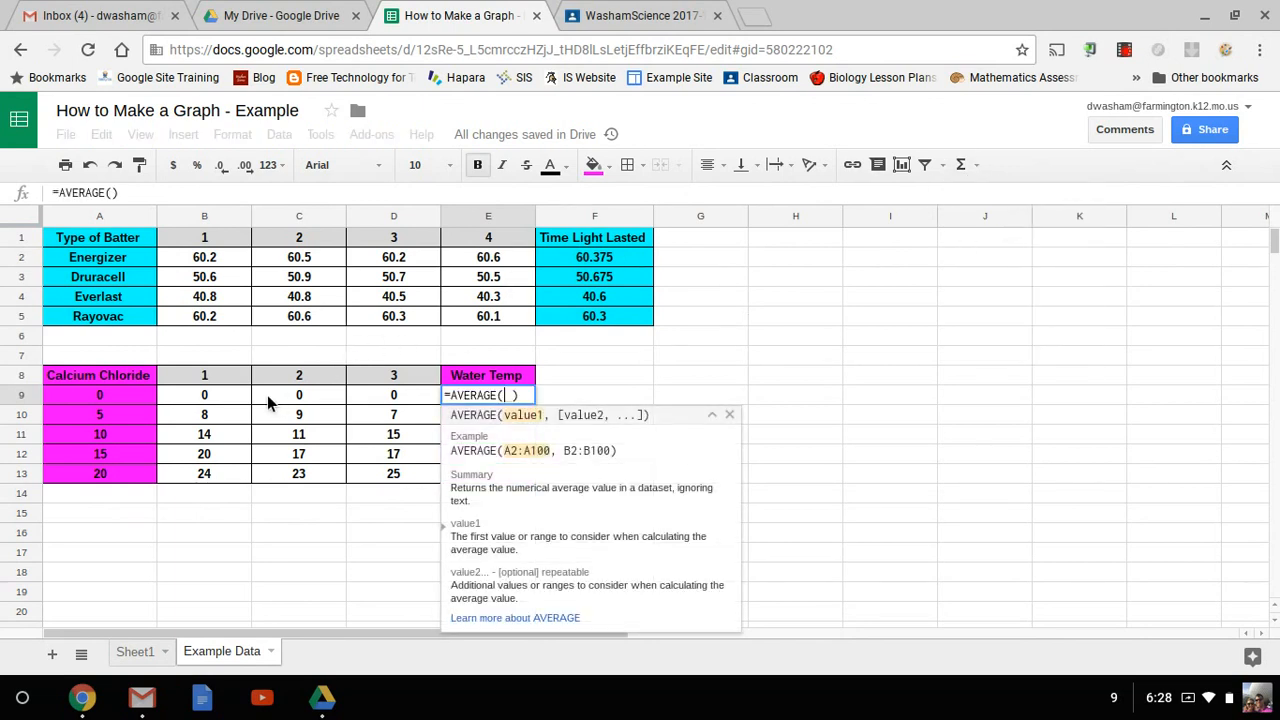
left_click_drag(242, 403, 375, 404)
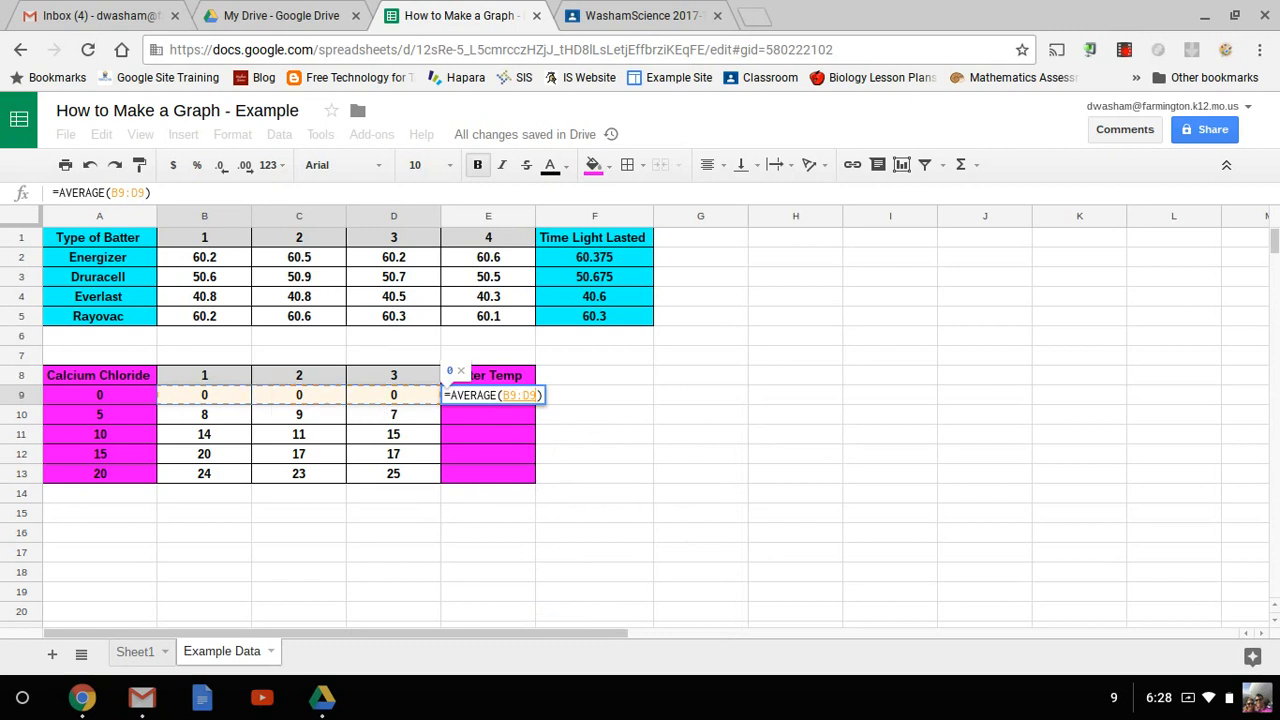
key("Return")
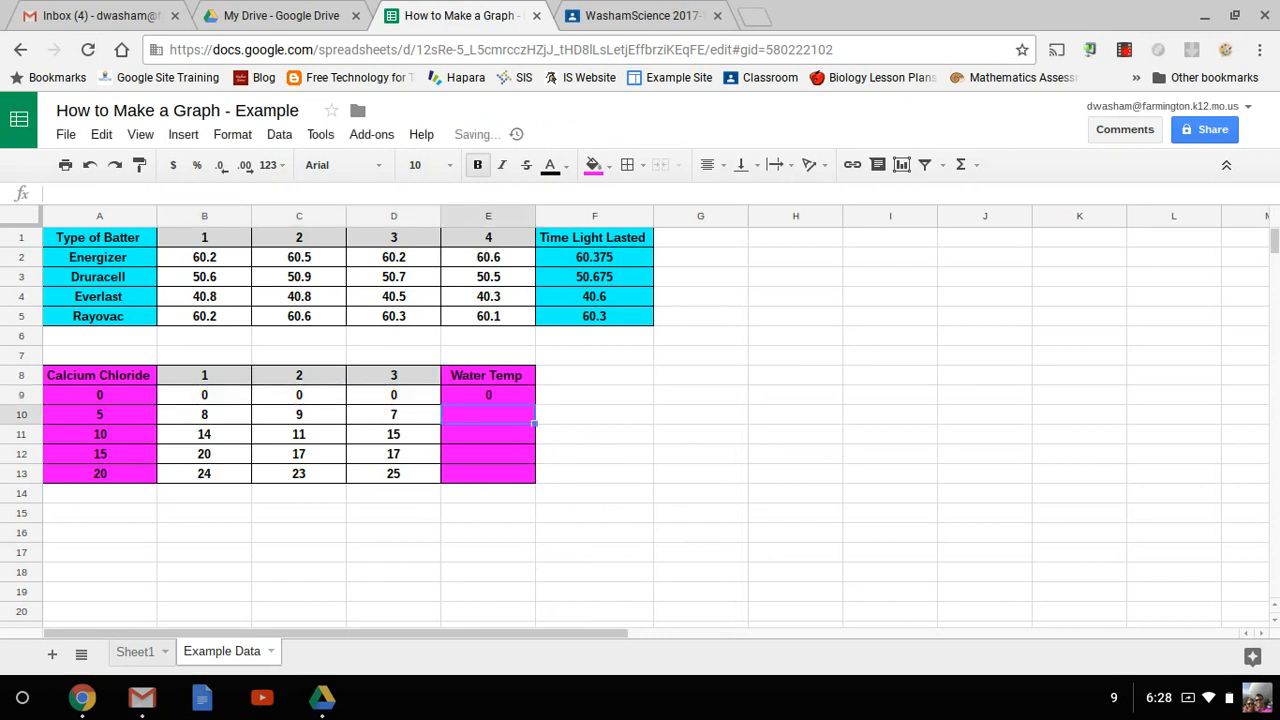
- Fill the average formula from E9 down through E13 for the remaining calcium chloride amounts
left_click(522, 398)
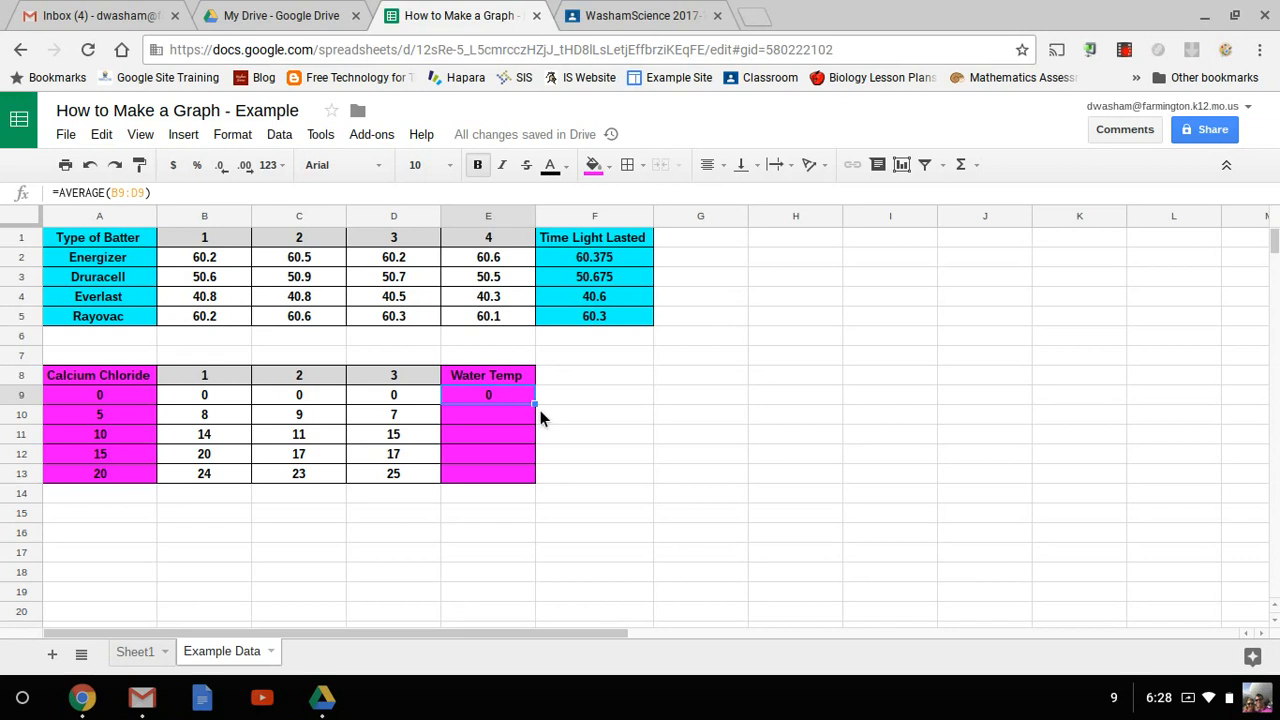
left_click_drag(545, 424, 535, 482)
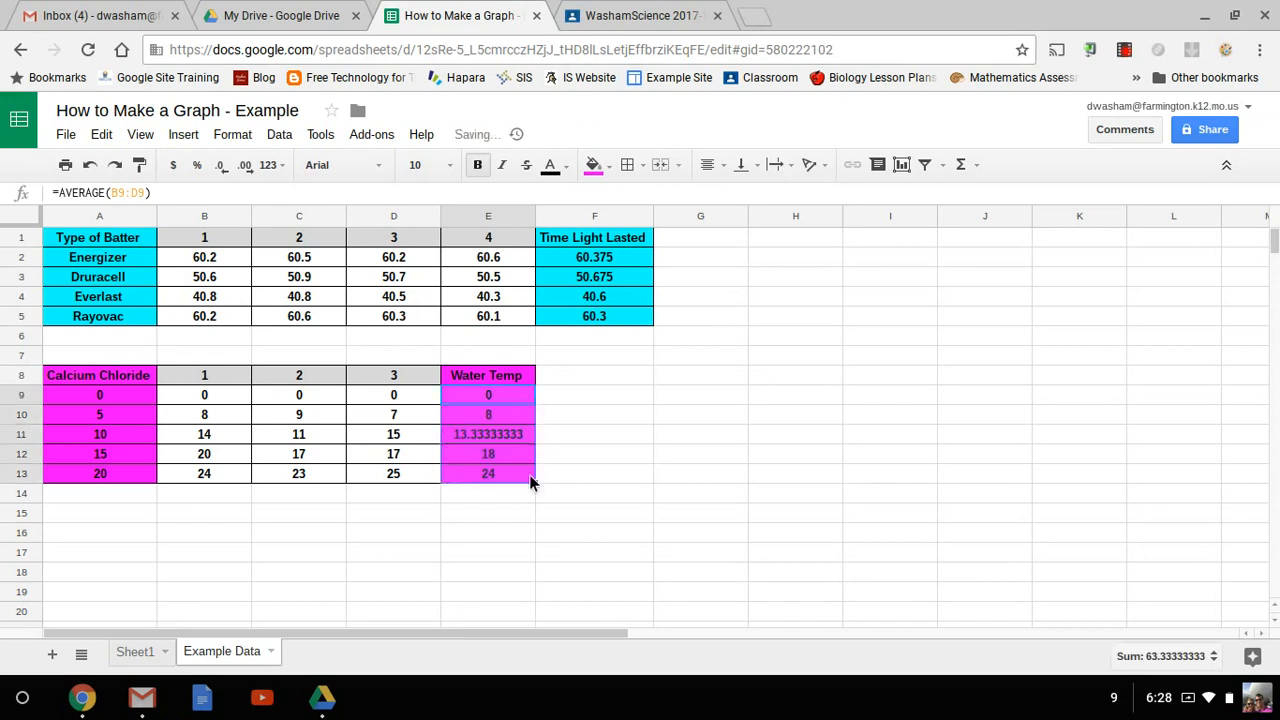
left_click(567, 437)
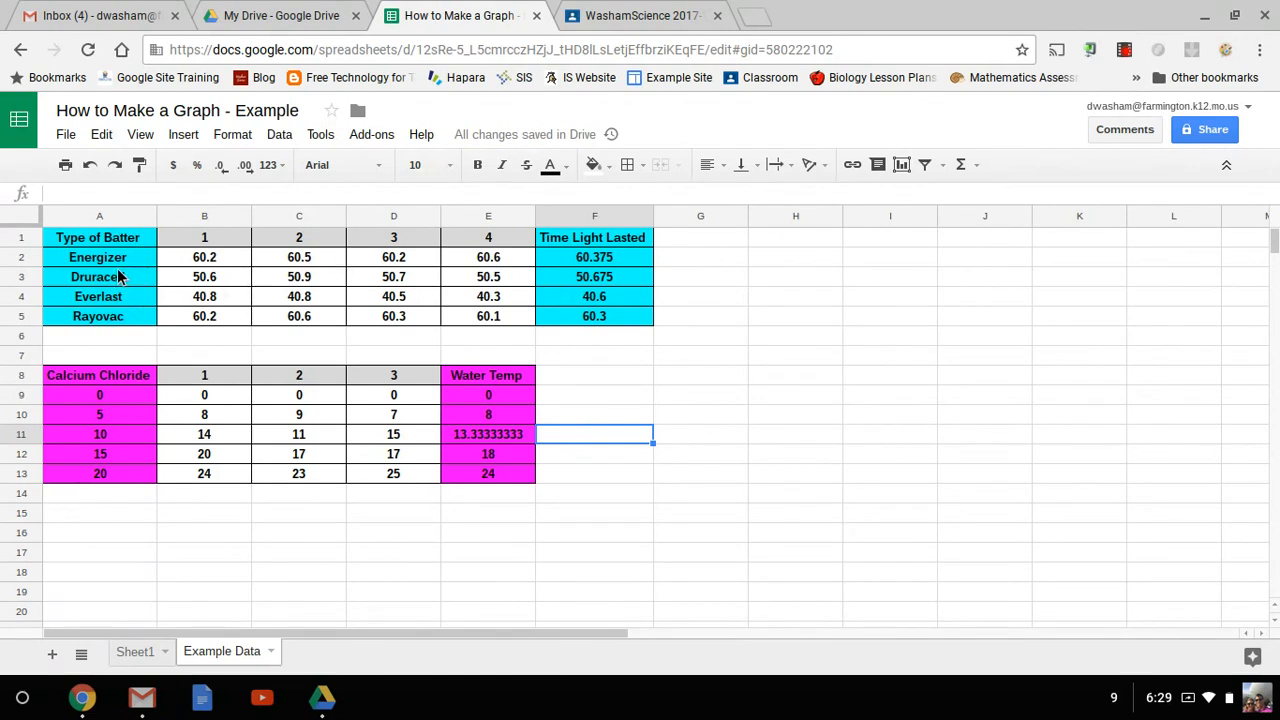
- Copy the battery brand names from A2:A5 of Example Data into A2:A5 of Sheet1, under Battery
left_click_drag(119, 261, 126, 326)
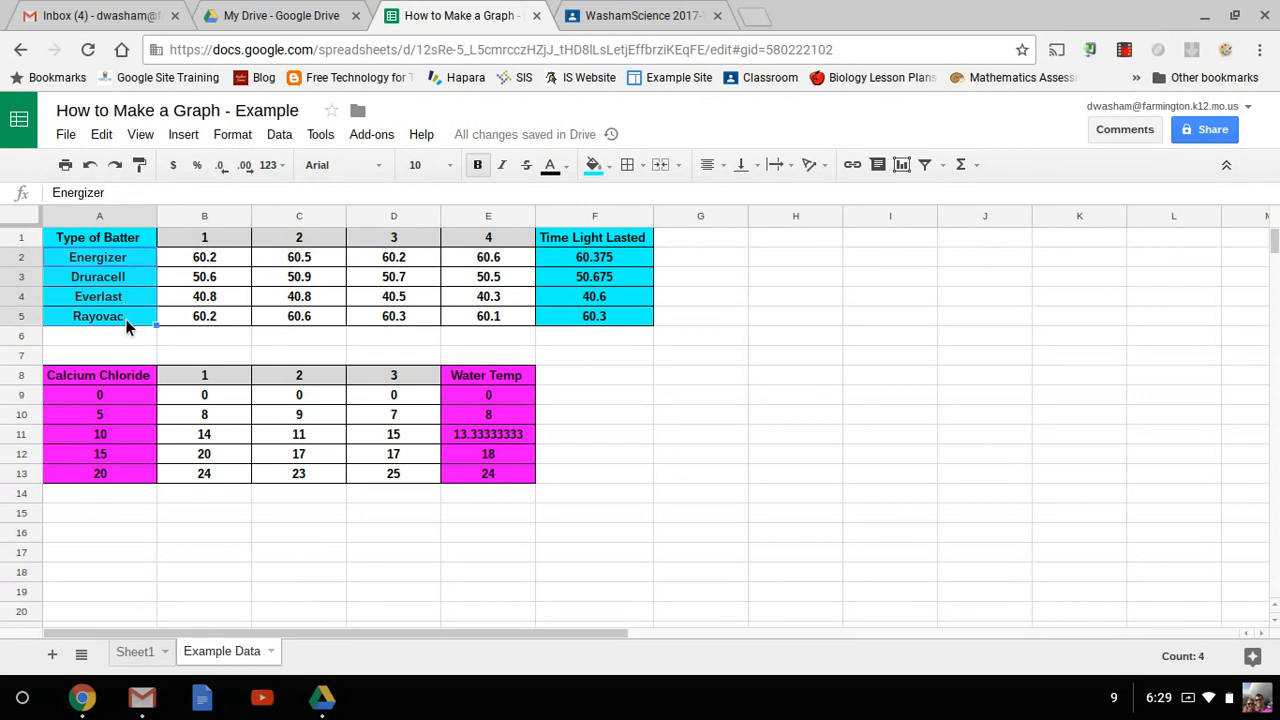
left_click(150, 653)
type("En")
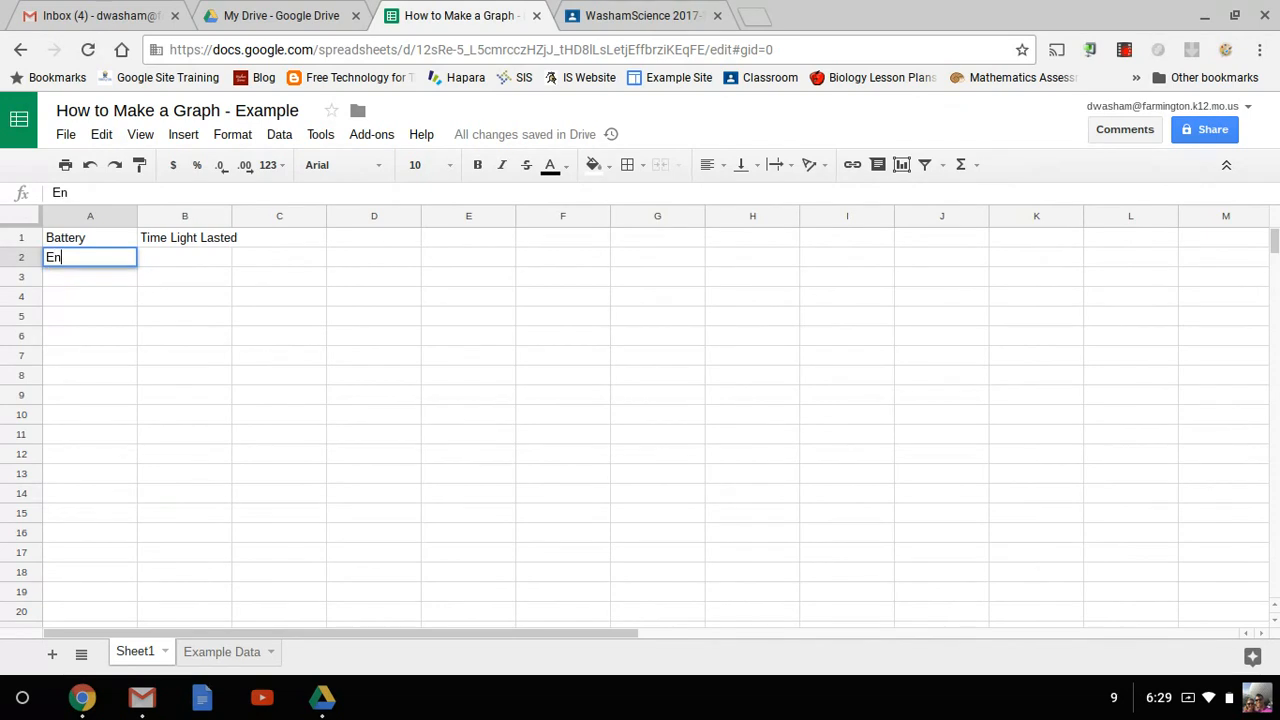
key("BackSpace")
key("BackSpace")
type("Energizer Druracell Everlast Rayovac")
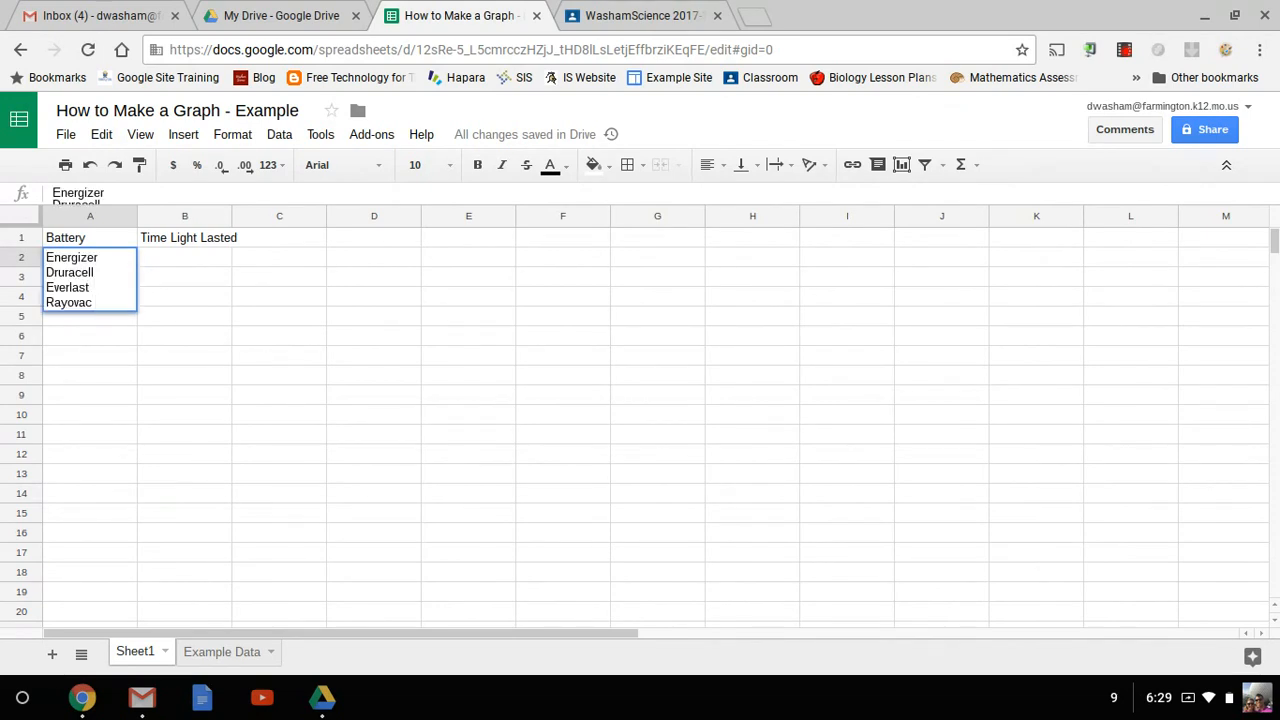
key("Escape")
type("Energizer Druracell Everlast Rayovac")
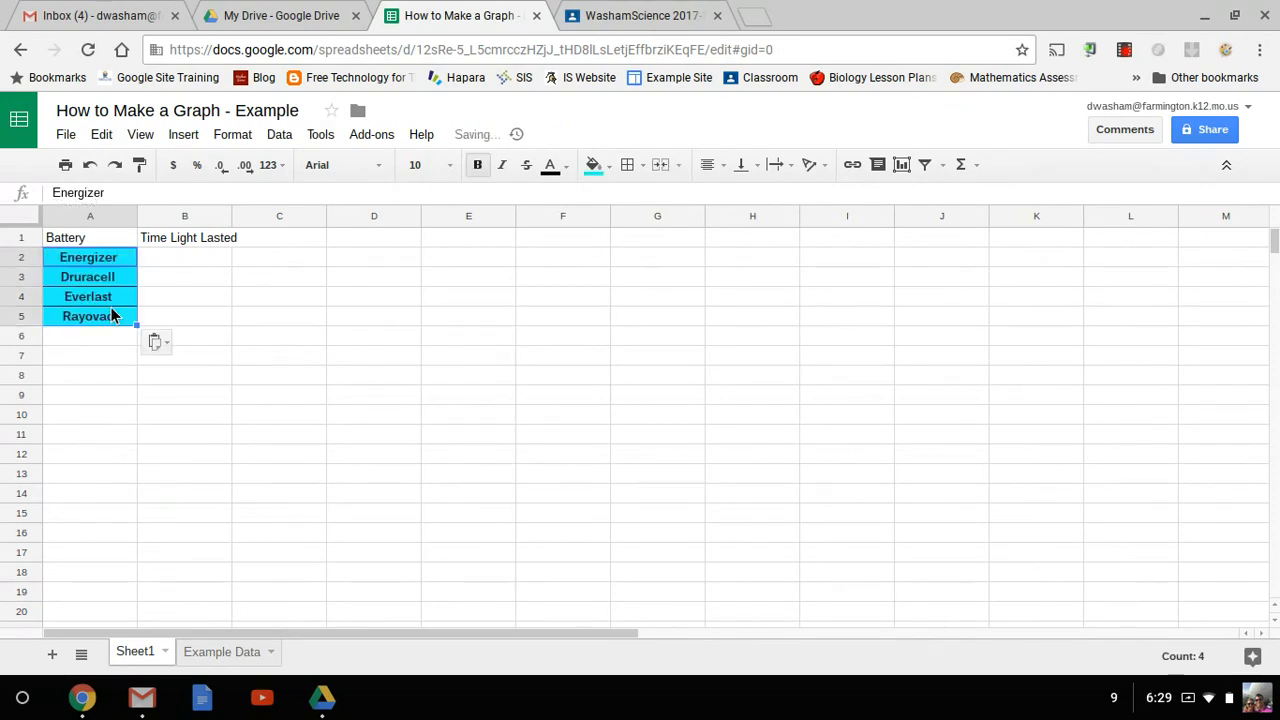
- Copy the Time Light Lasted averages from F2:F5 of Example Data and paste them into Sheet1 starting at B2
left_click(168, 259)
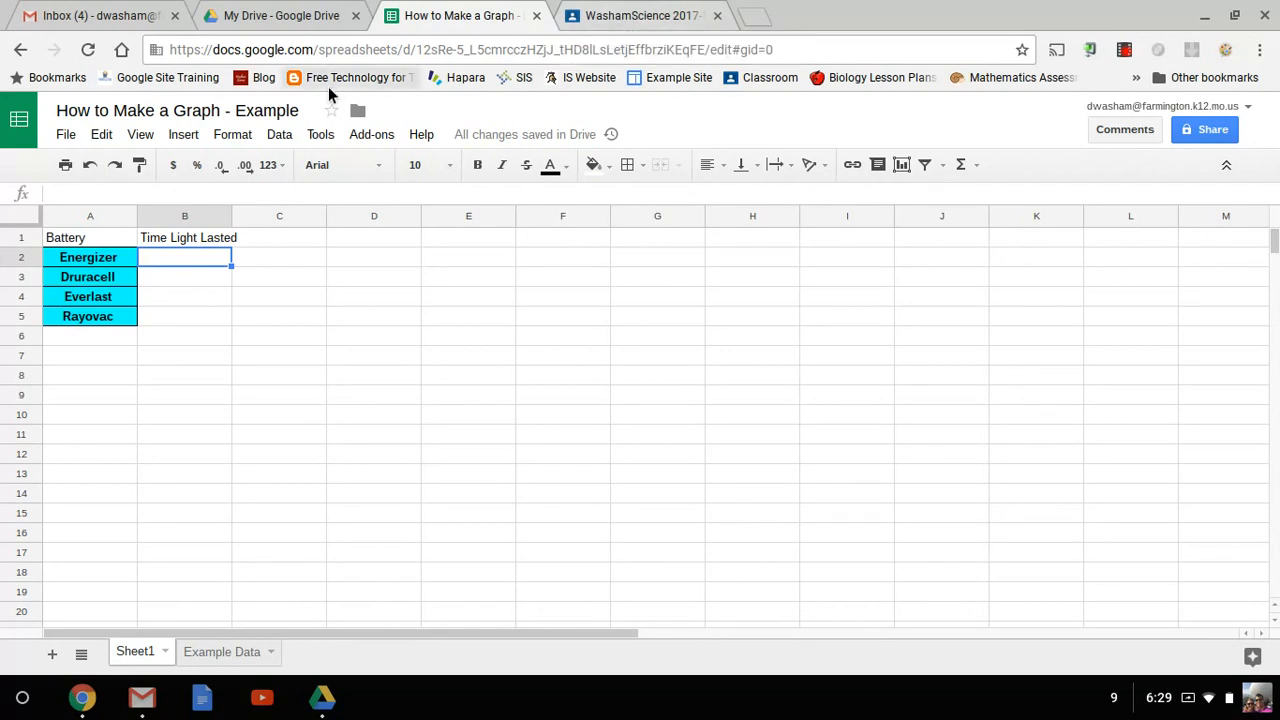
left_click(203, 660)
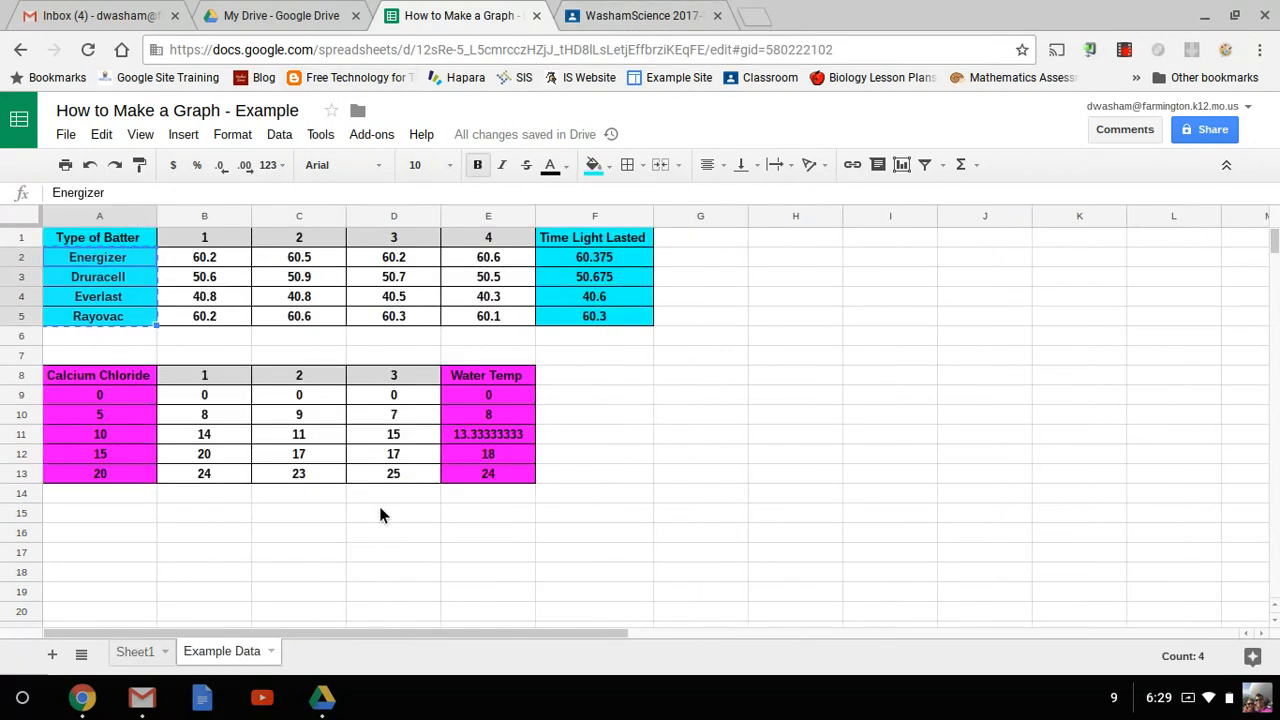
left_click_drag(596, 260, 590, 325)
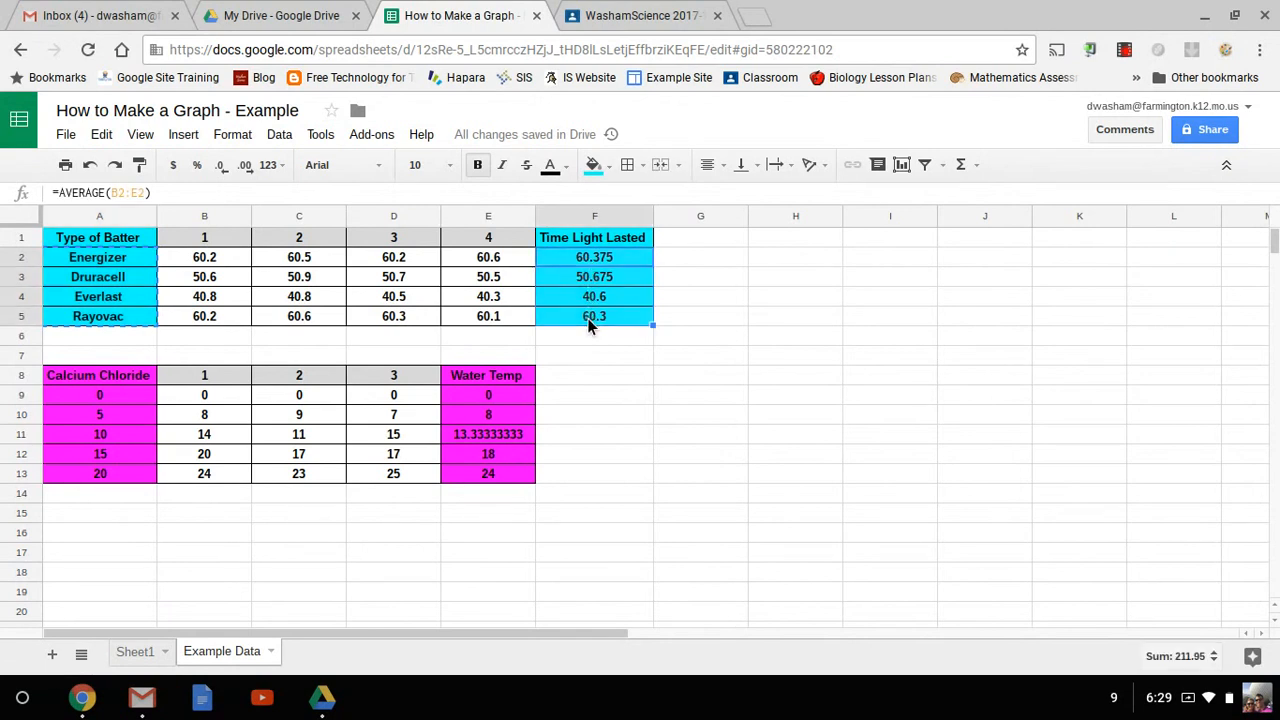
left_click(132, 655)
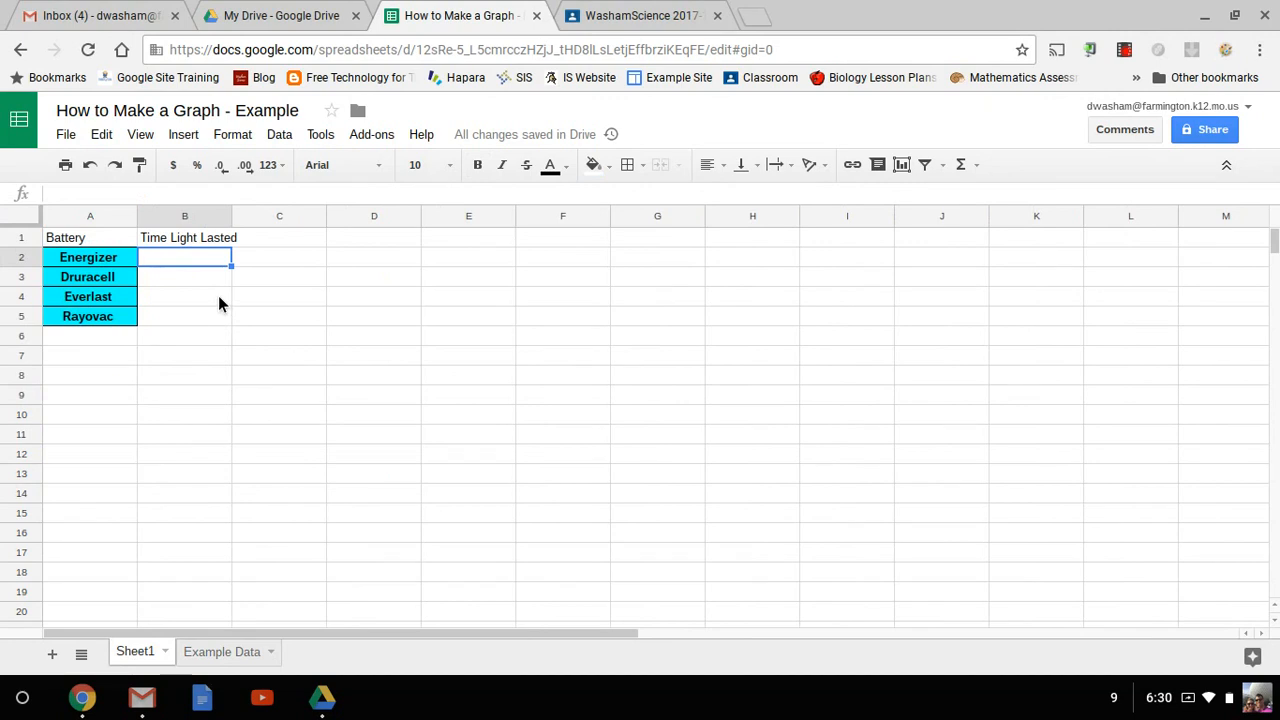
key("ctrl+v")
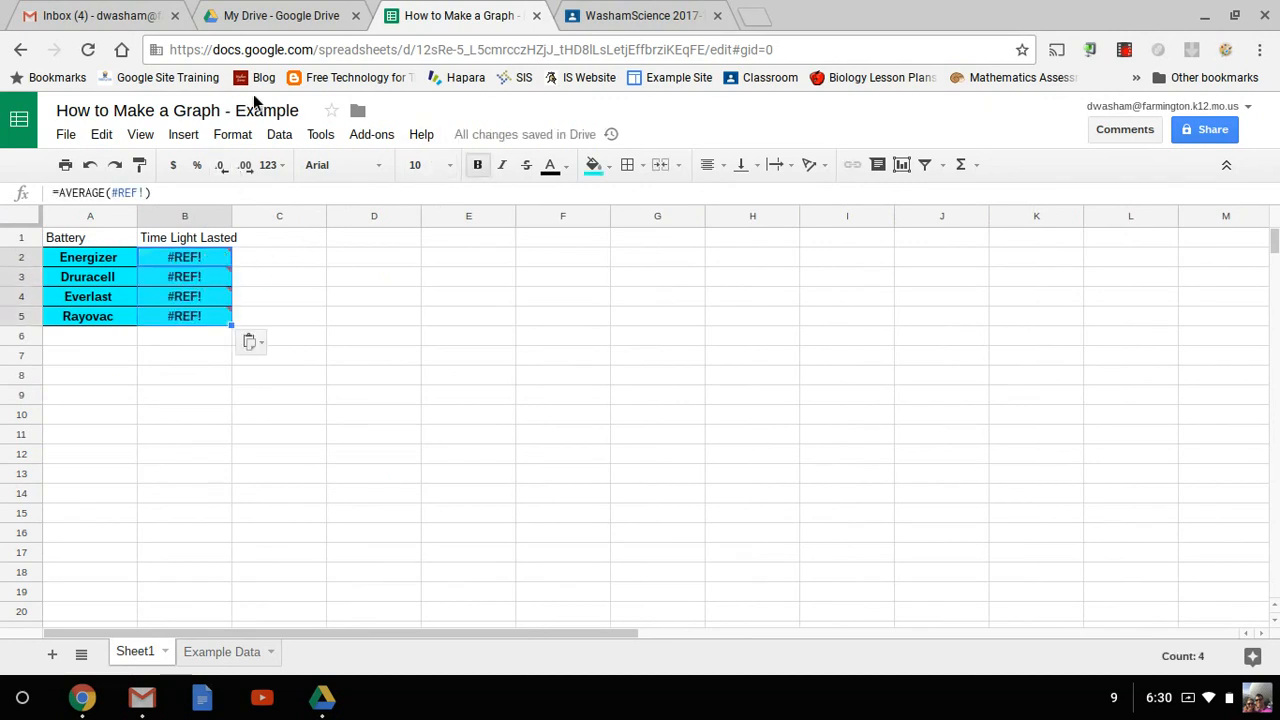
- Paste the copied averages again over B2:B5 of Sheet1 as values only
left_click(105, 135)
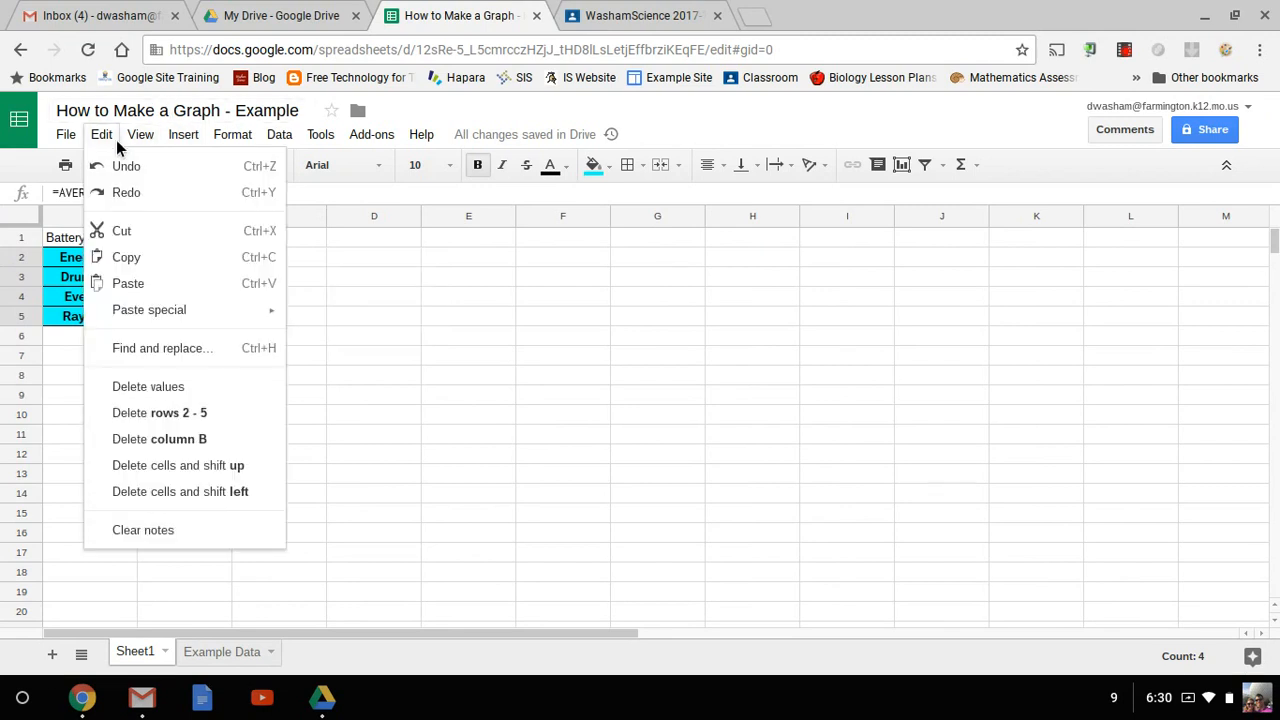
mouse_move(270, 318)
left_click(311, 316)
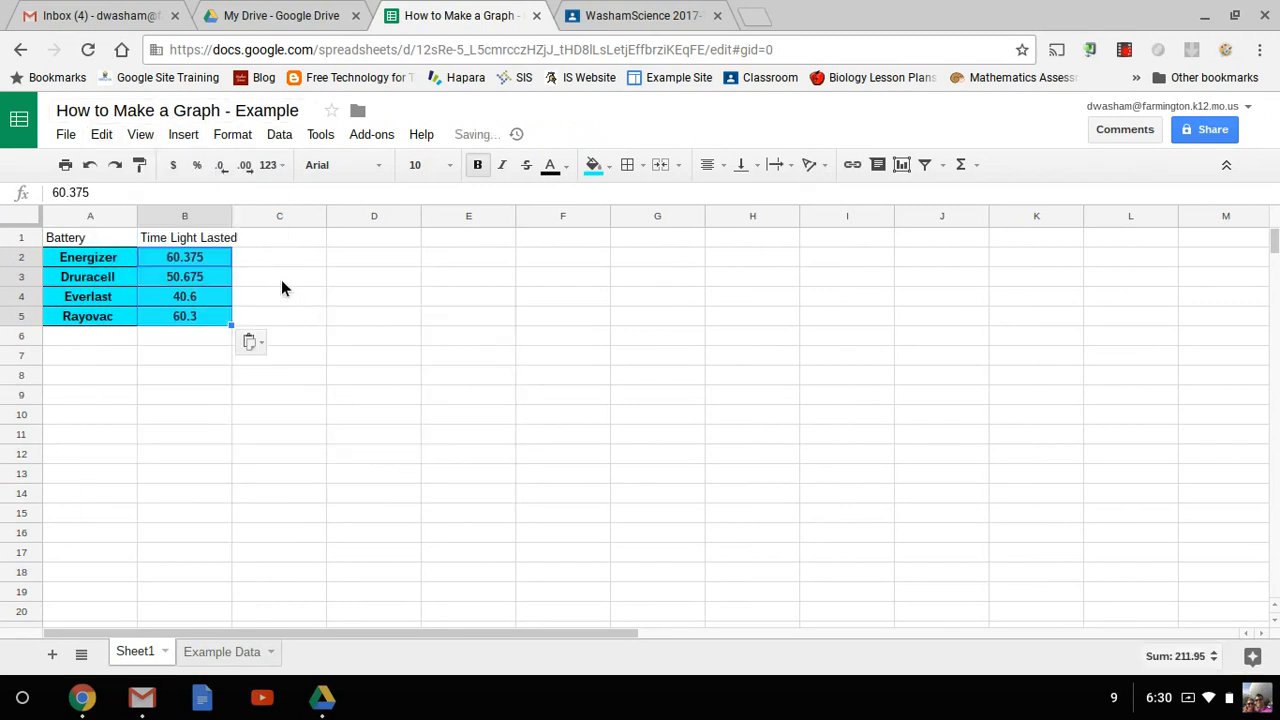
left_click(279, 279)
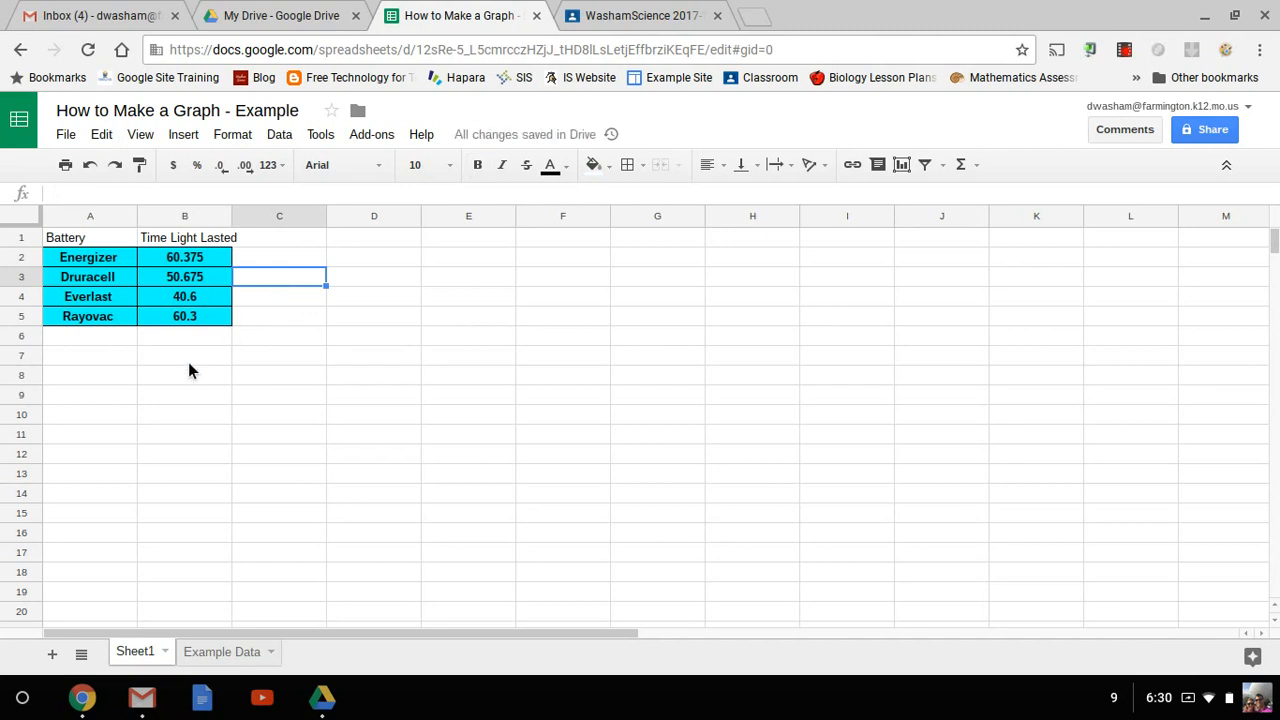
- Check Homework Data Table #2 in Classroom, enter the headings Calcium Chloride in A7 and Change in Temp in B7, and fit both columns' widths
left_click(101, 358)
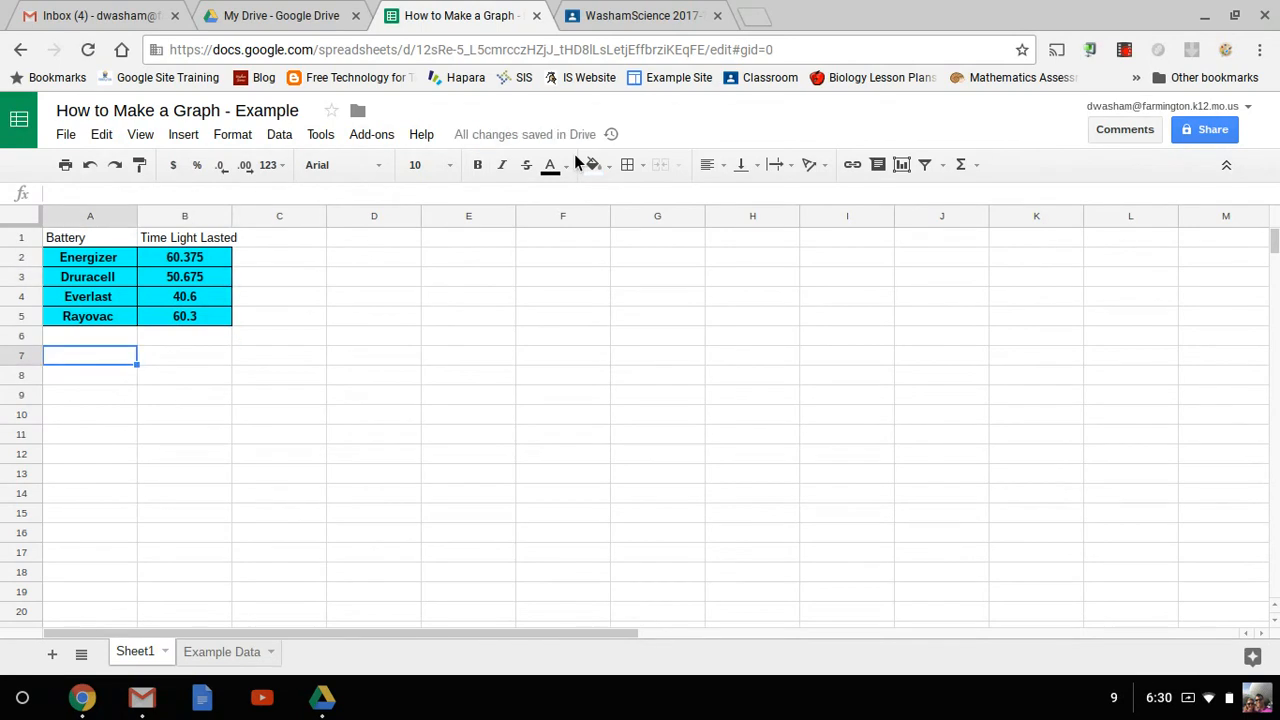
left_click(650, 20)
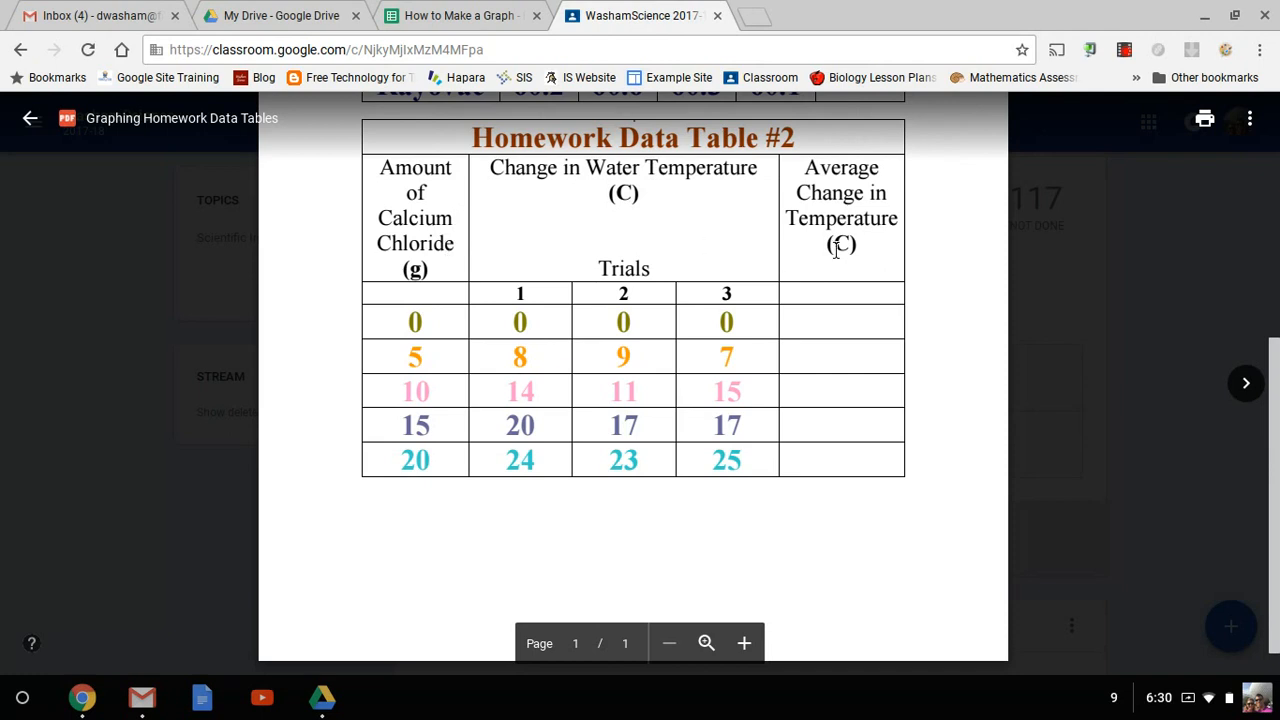
left_click(504, 15)
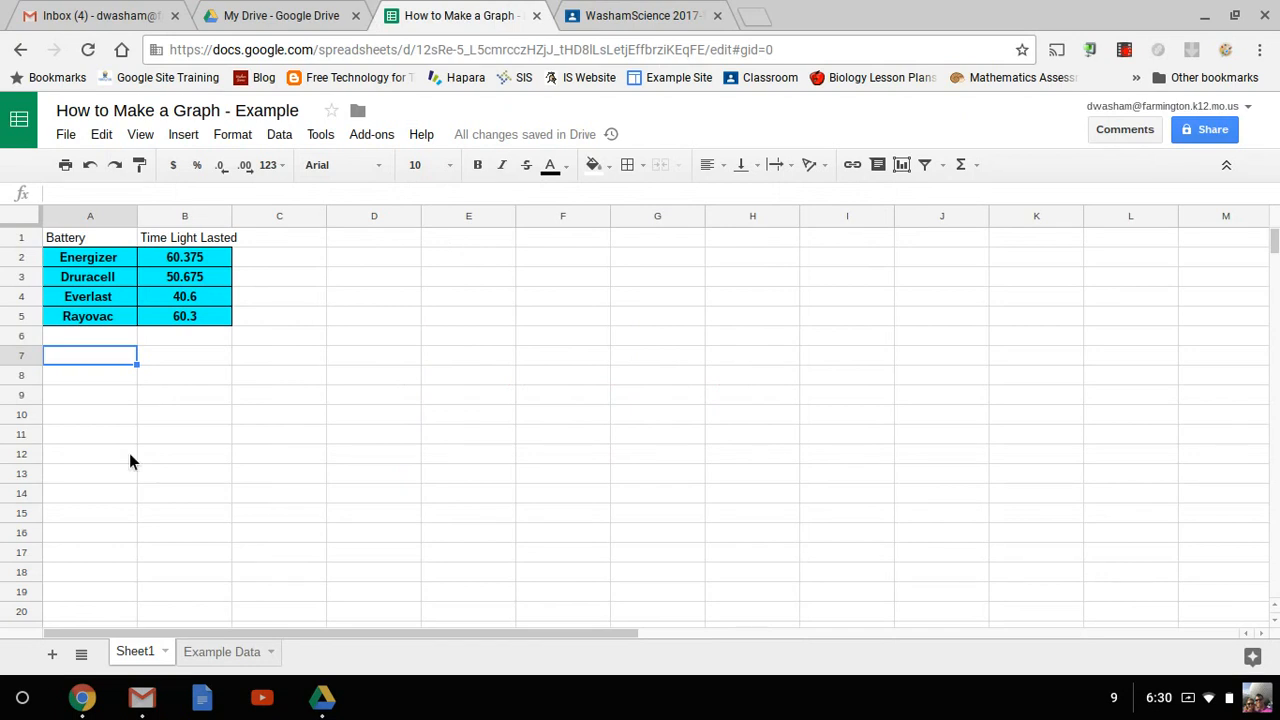
type("Calcium Chlorig")
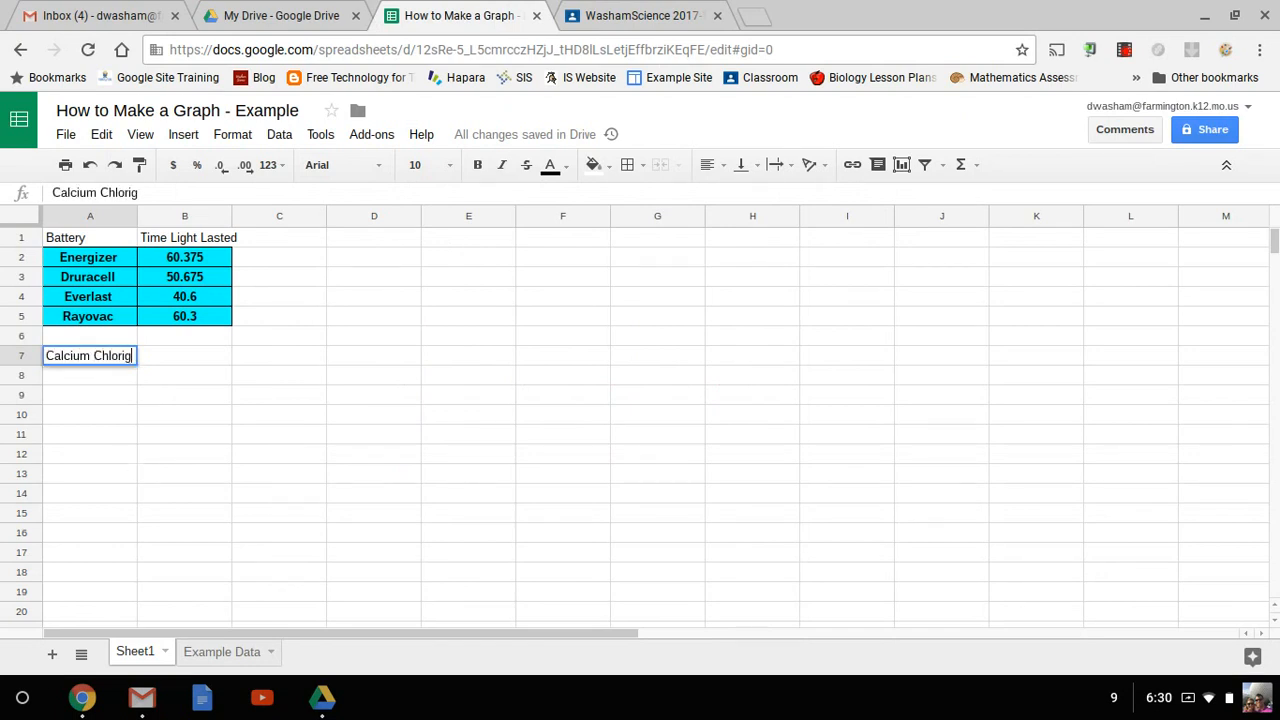
key("BackSpace")
type("de")
key("Tab")
type("Change in Temp")
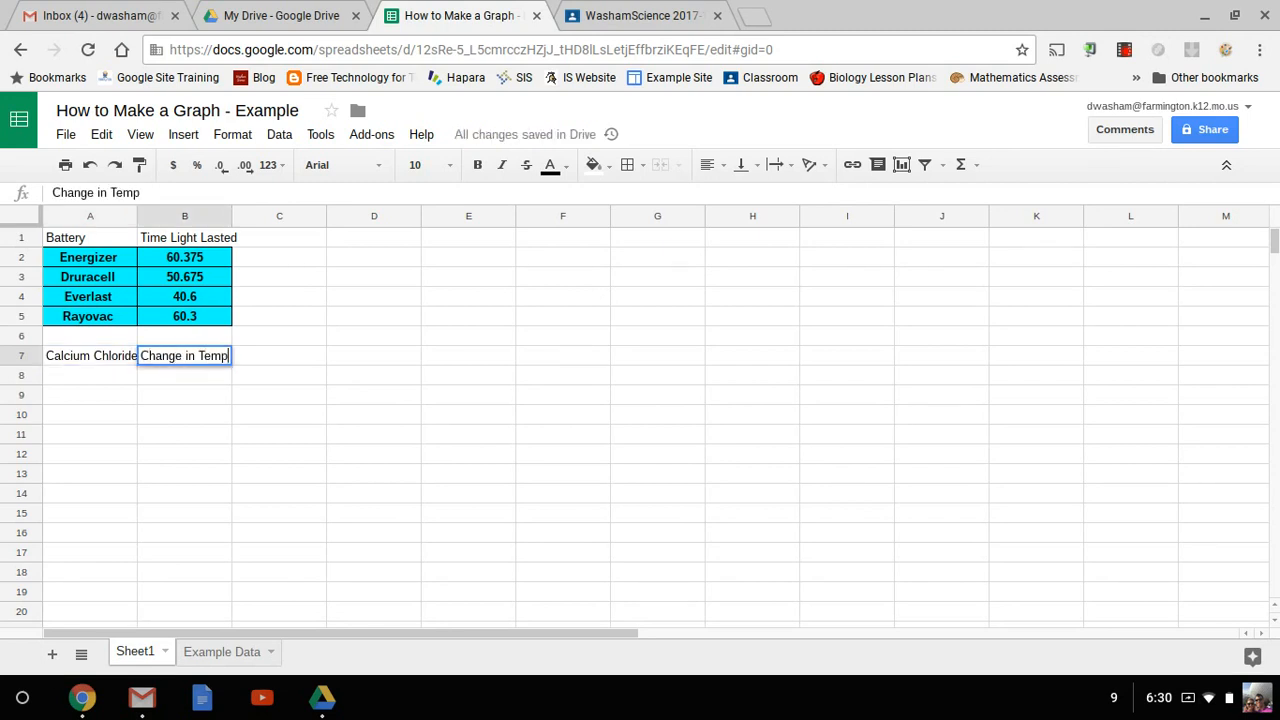
key("Return")
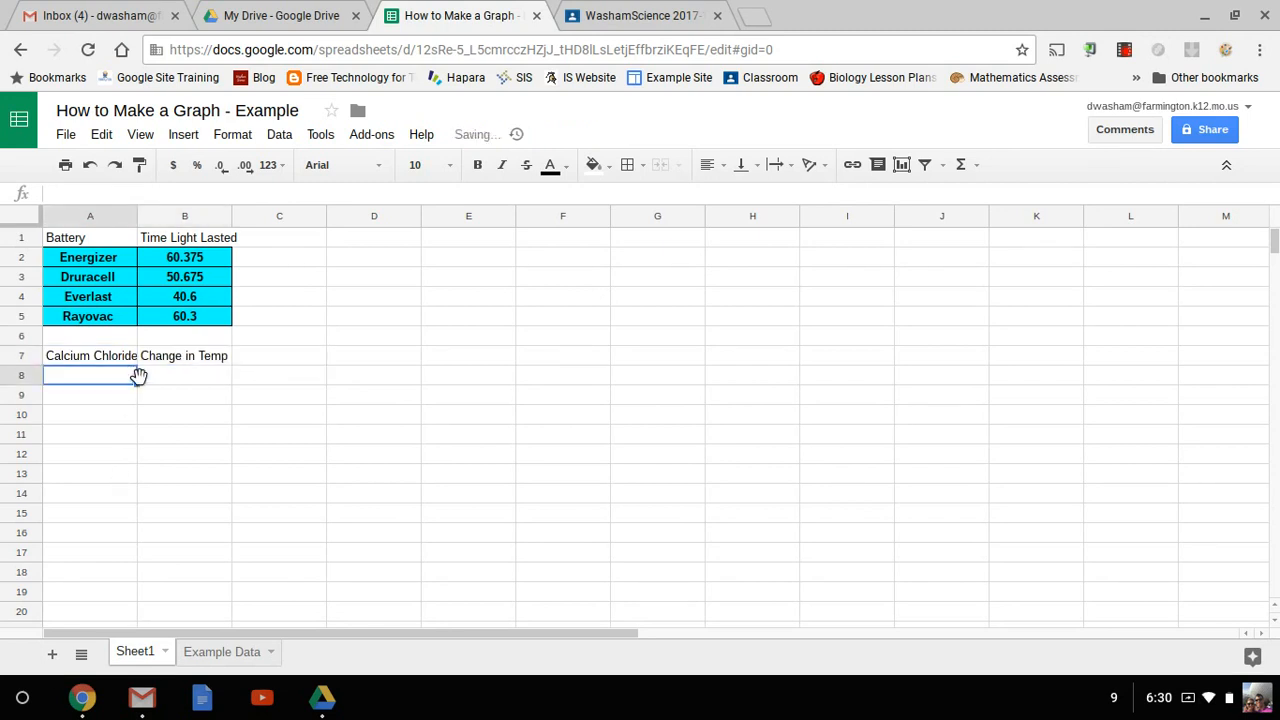
double_click(147, 231)
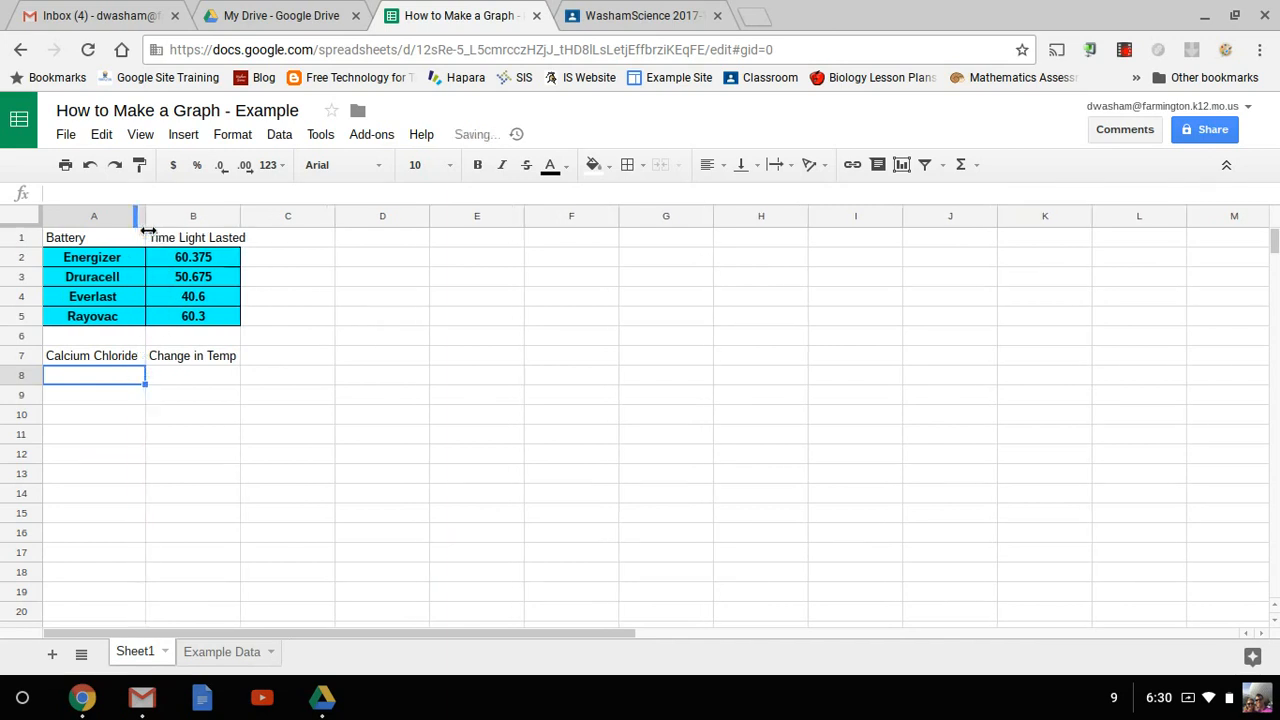
double_click(247, 233)
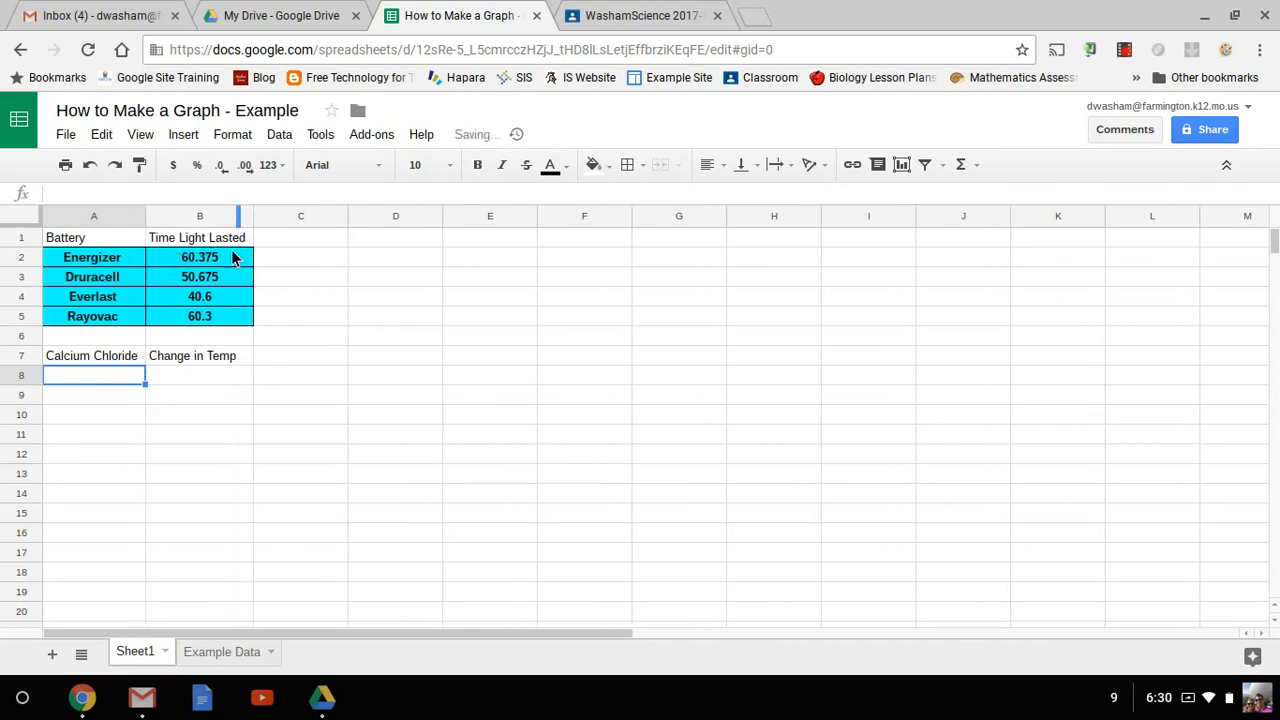
- Copy the calcium chloride amounts from A9:A13 of Example Data into A8:A12 of Sheet1, under Calcium Chloride
left_click(596, 18)
left_click(400, 20)
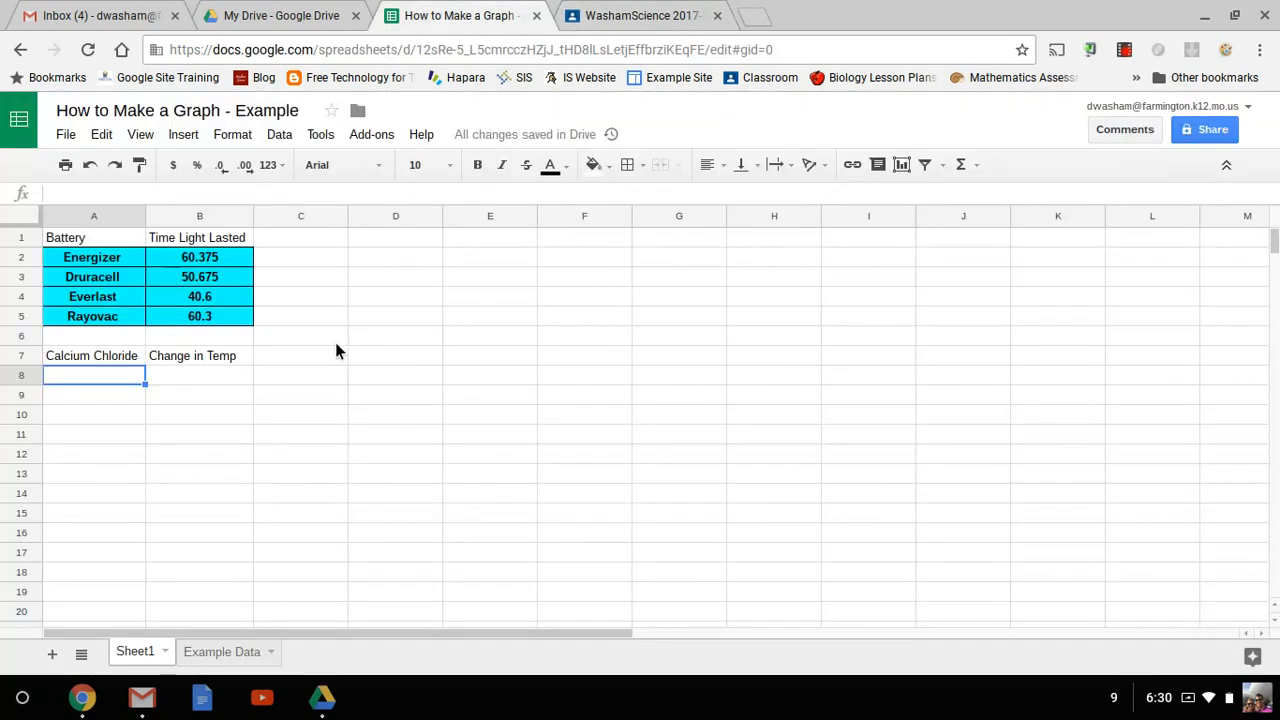
left_click(236, 652)
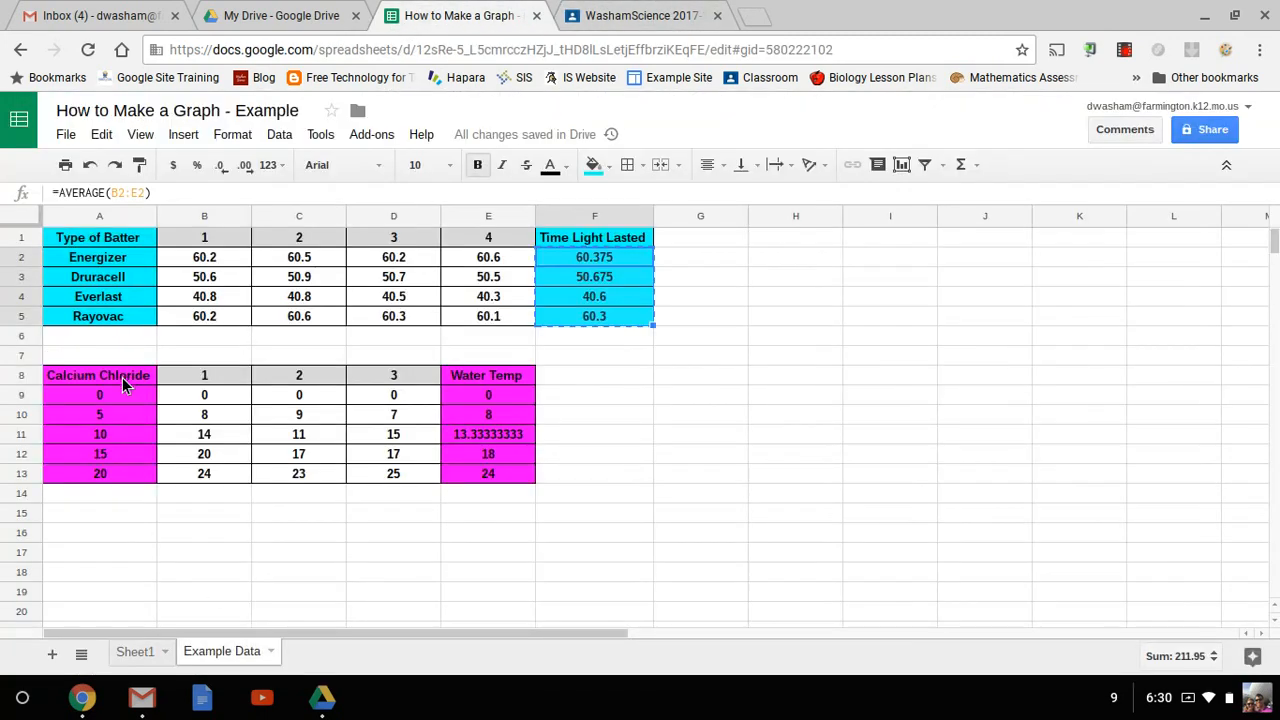
left_click_drag(130, 403, 139, 484)
key("ctrl+c")
left_click(148, 652)
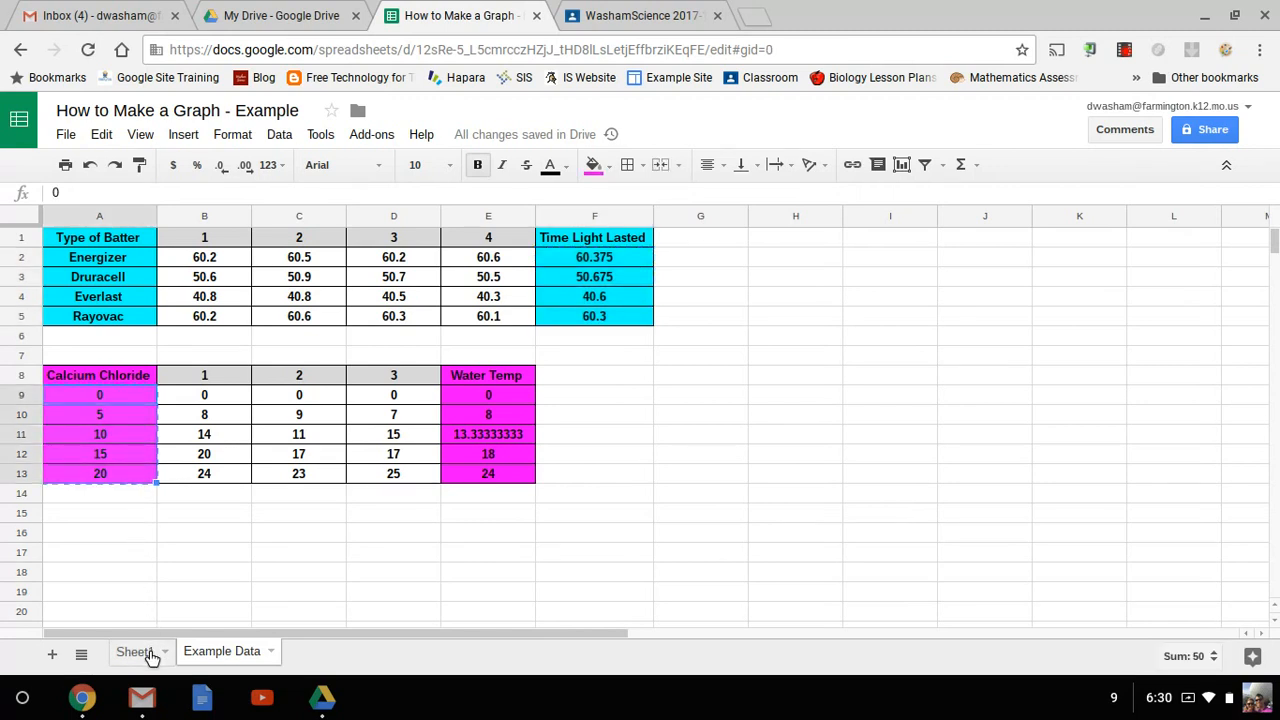
key("ctrl+v")
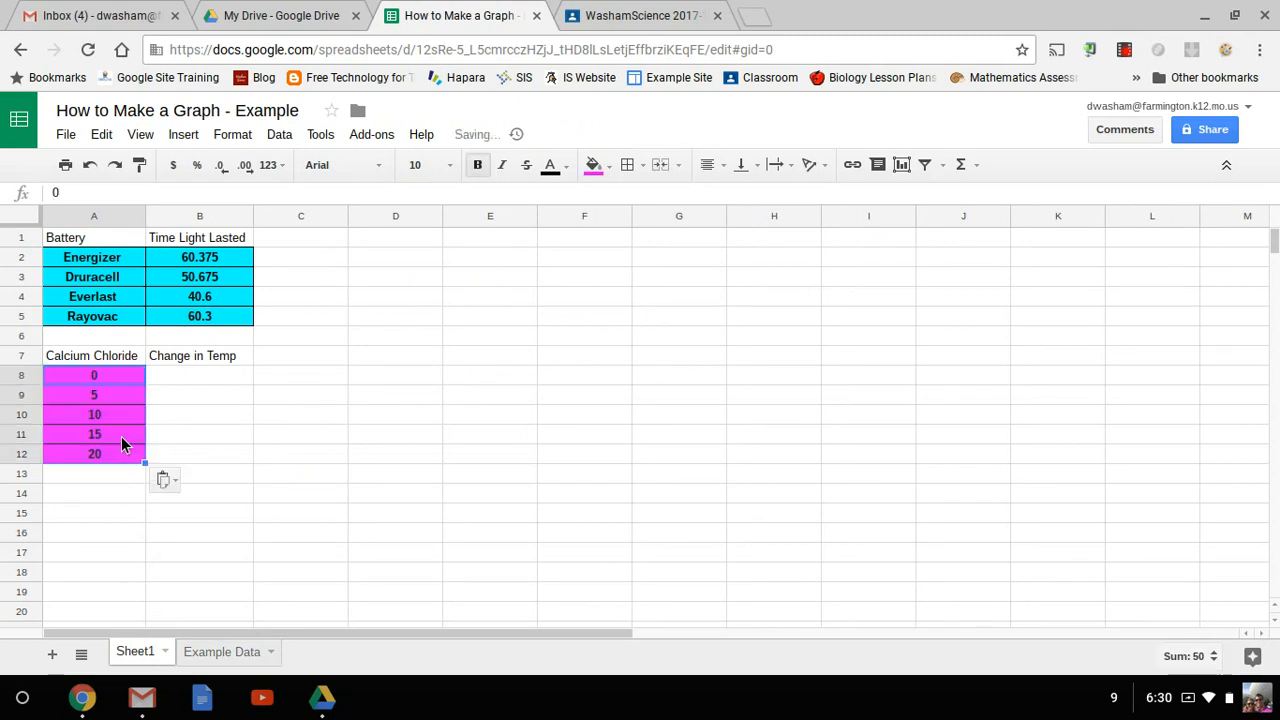
- Copy the Water Temp averages from E9:E13 of Example Data and paste them as values only into B8:B12 of Sheet1
left_click(193, 381)
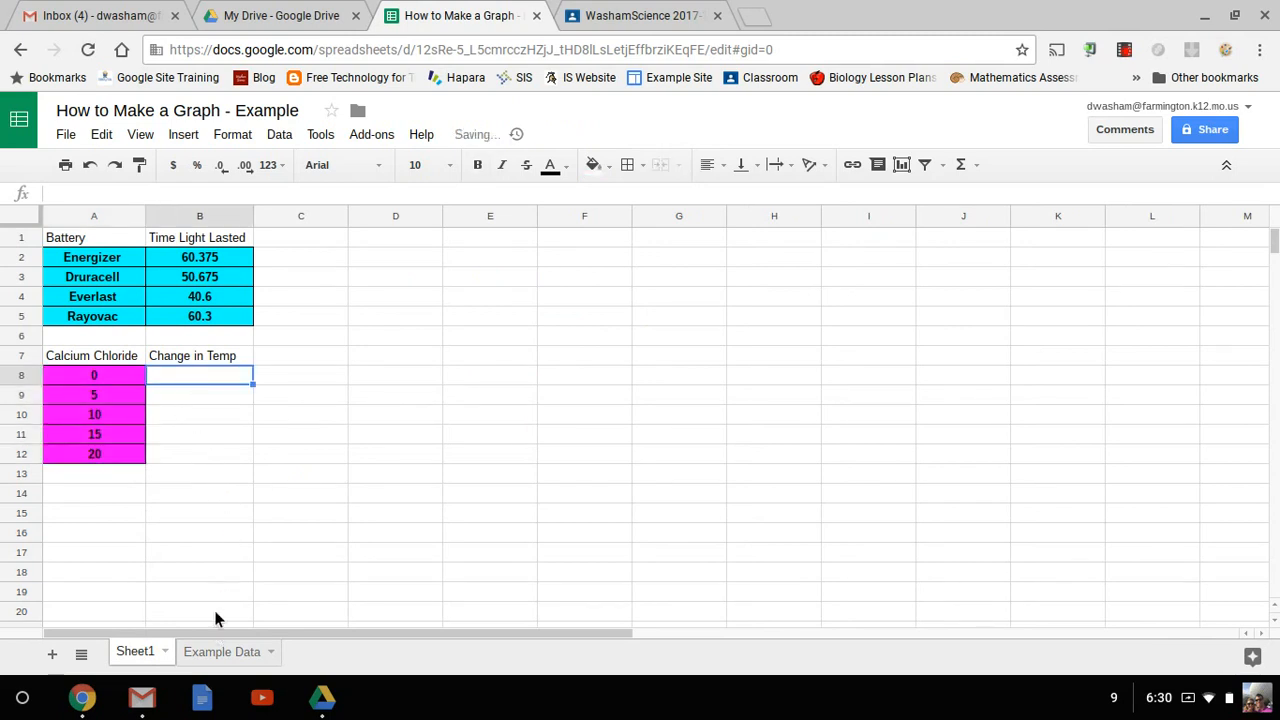
left_click(228, 651)
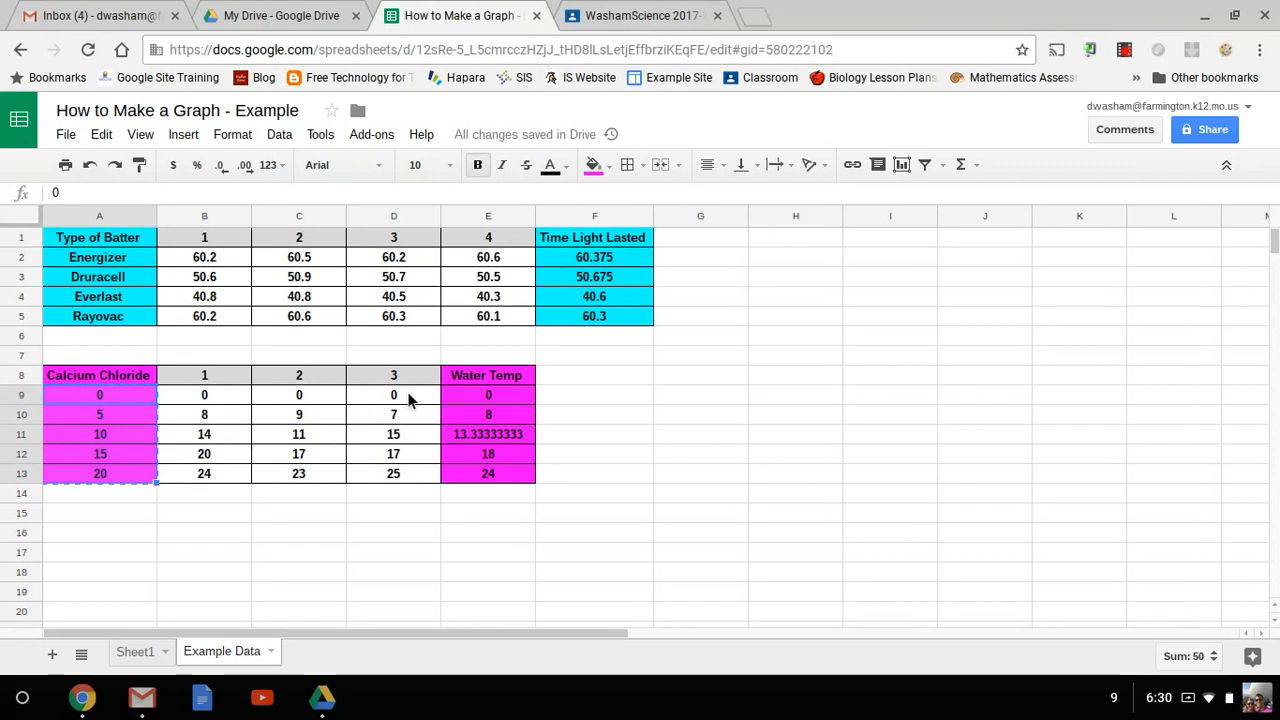
left_click_drag(466, 405, 473, 479)
key("ctrl+c")
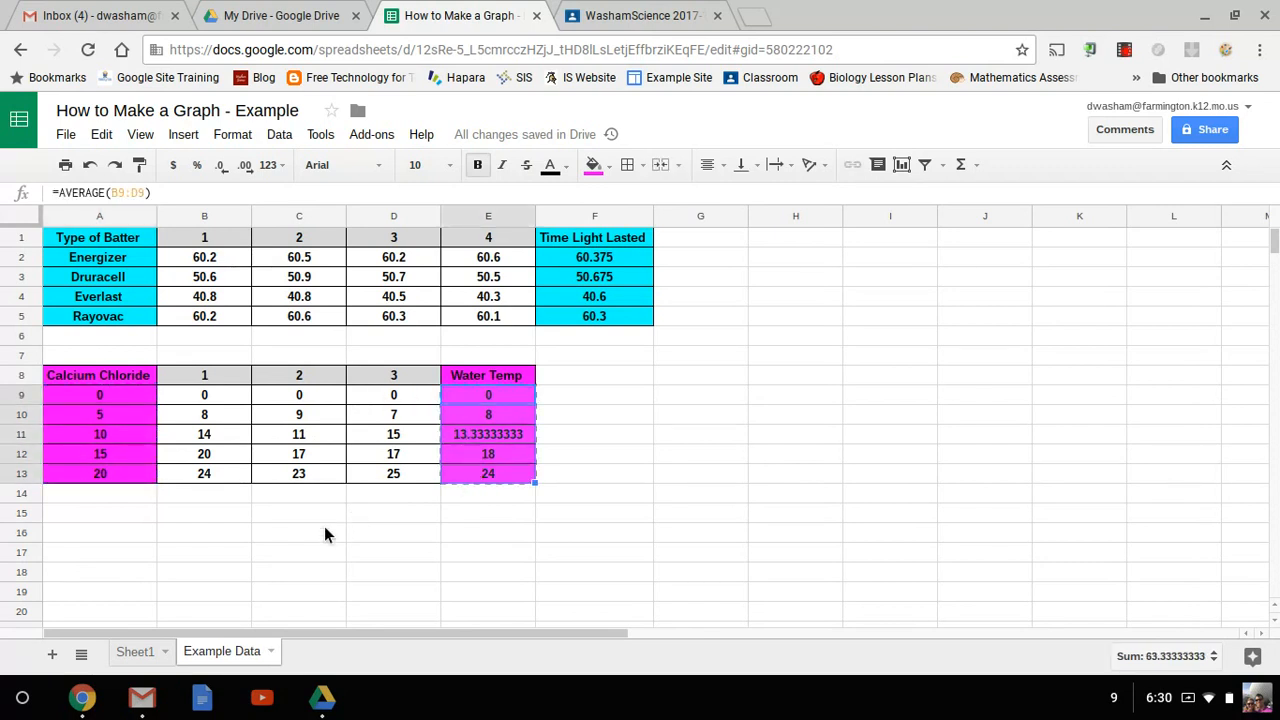
left_click(155, 655)
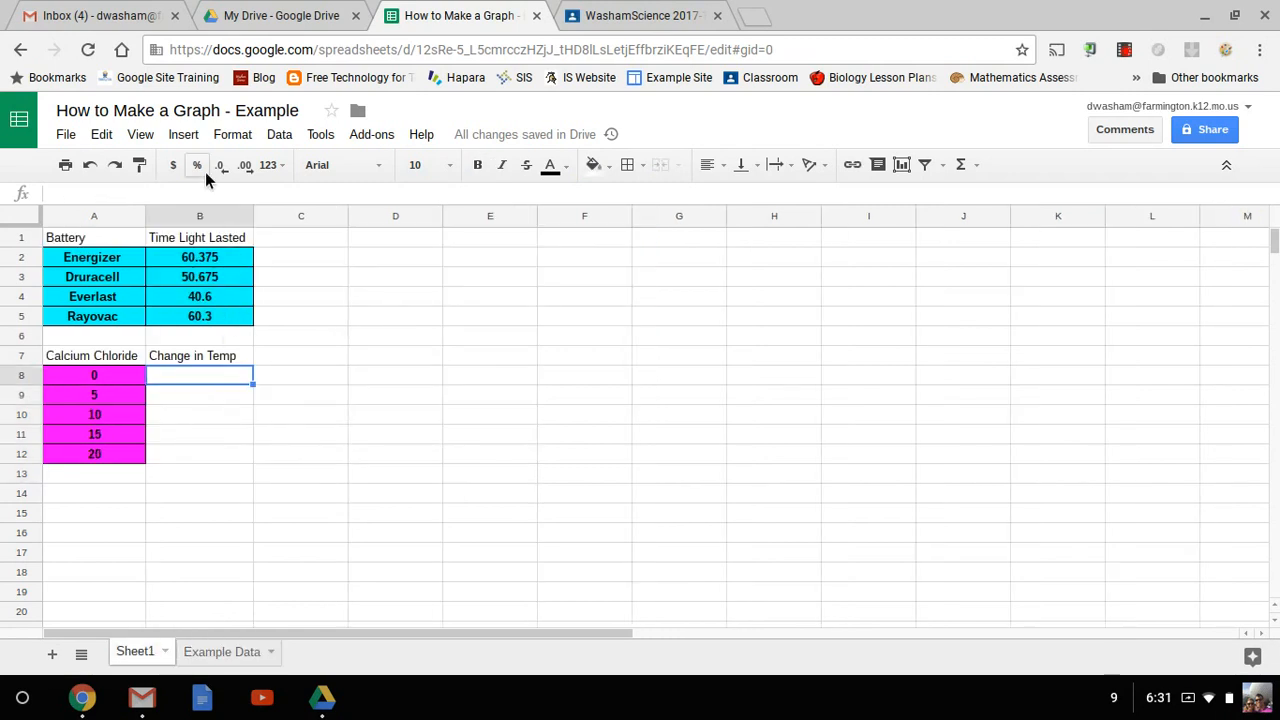
left_click(105, 138)
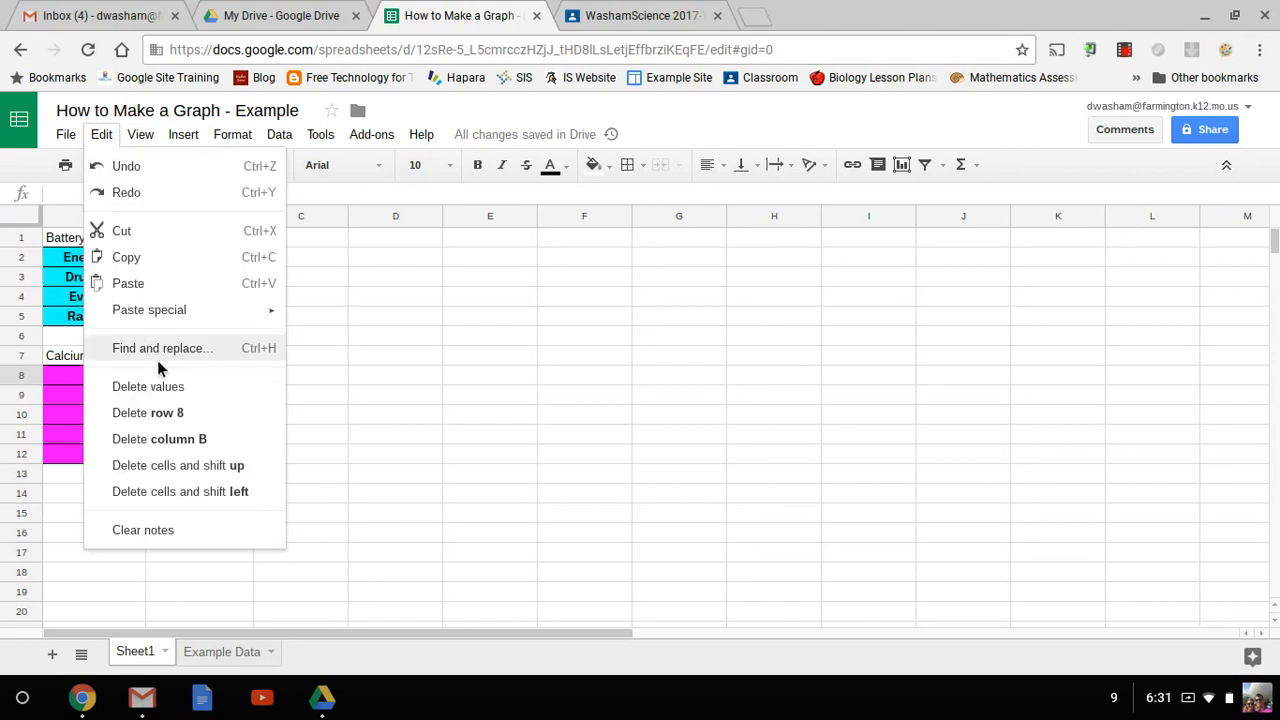
mouse_move(212, 318)
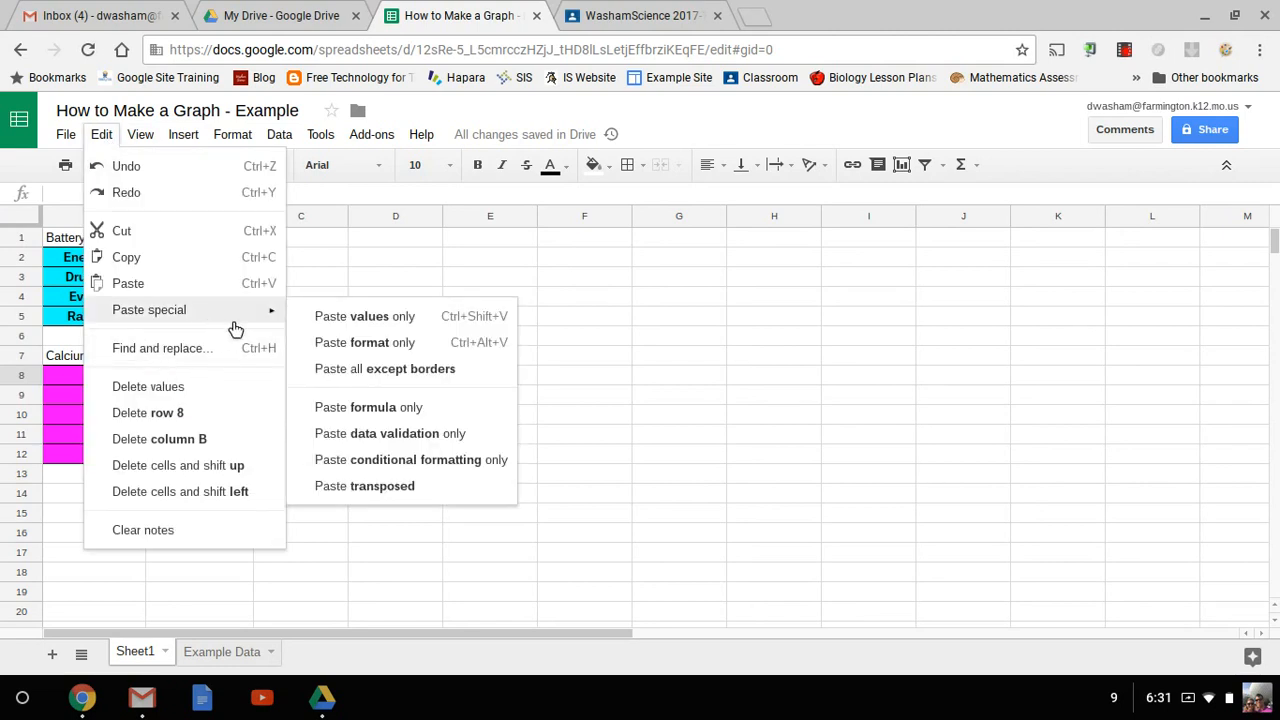
left_click(320, 318)
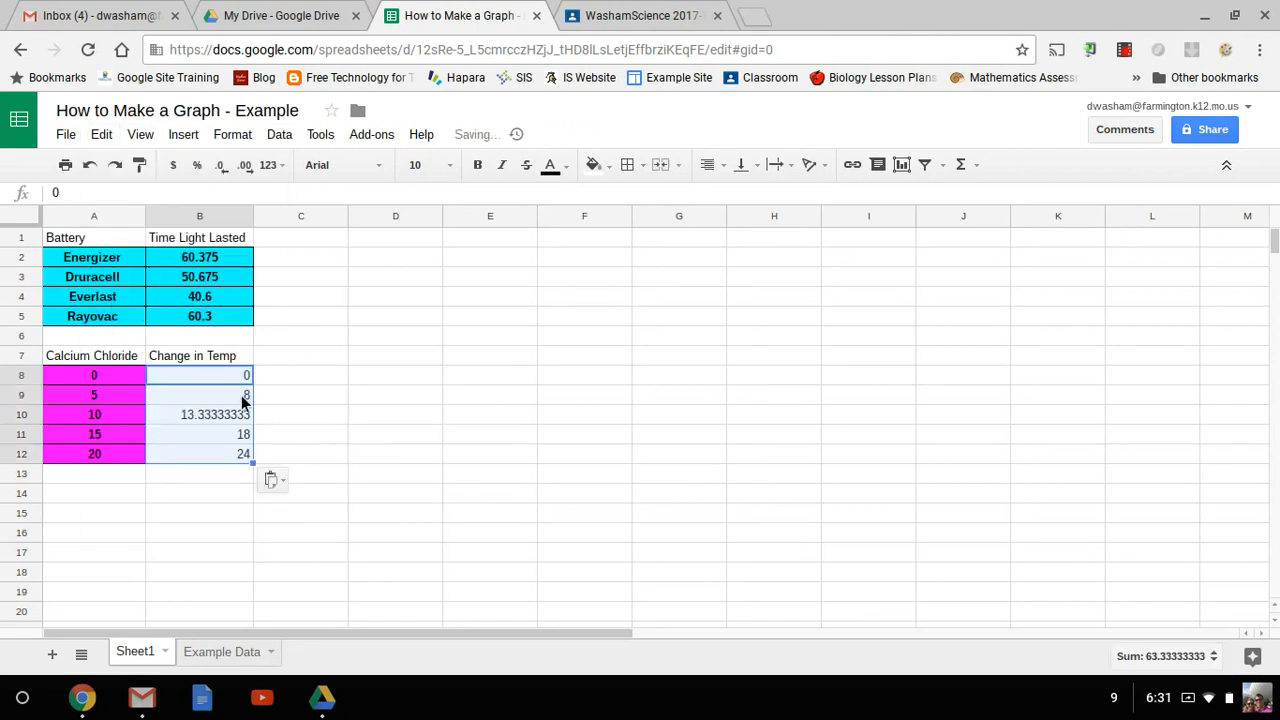
left_click(288, 402)
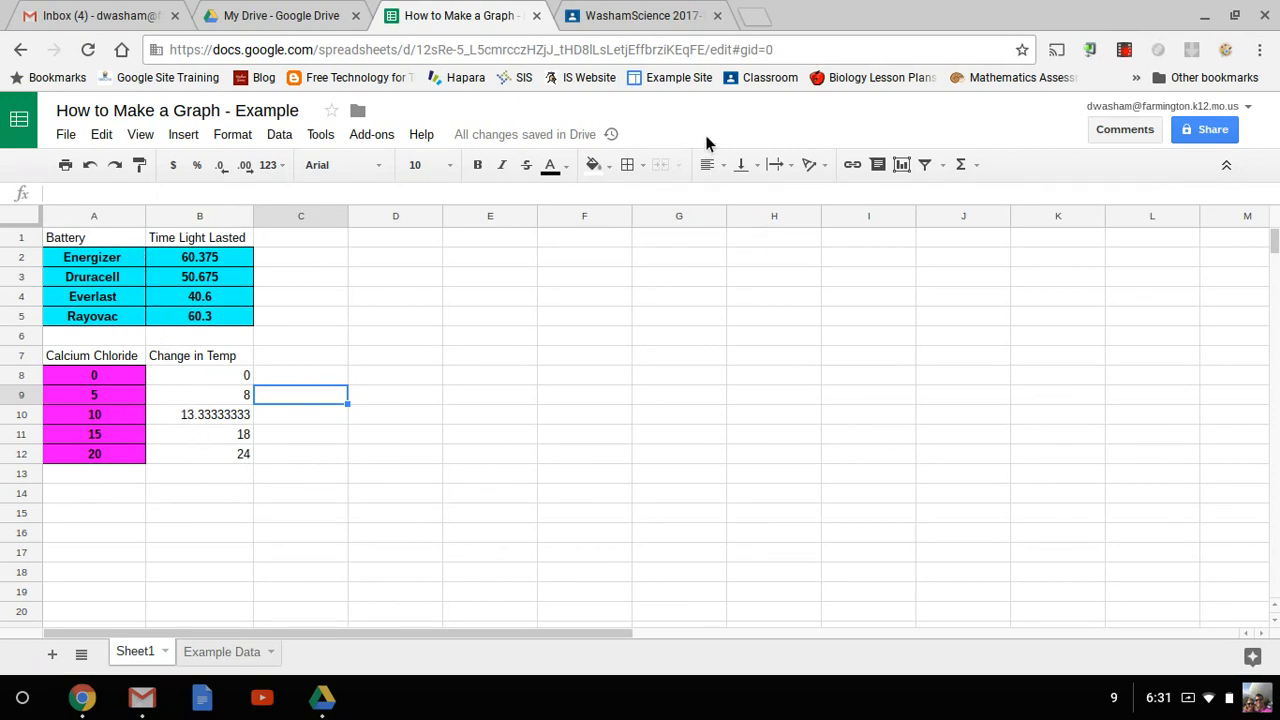
- Check Homework Data Table #1 in Classroom, and insert a column chart of the battery data in A1:B5 of Sheet1
left_click(650, 16)
scroll(629, 325, "up", 4)
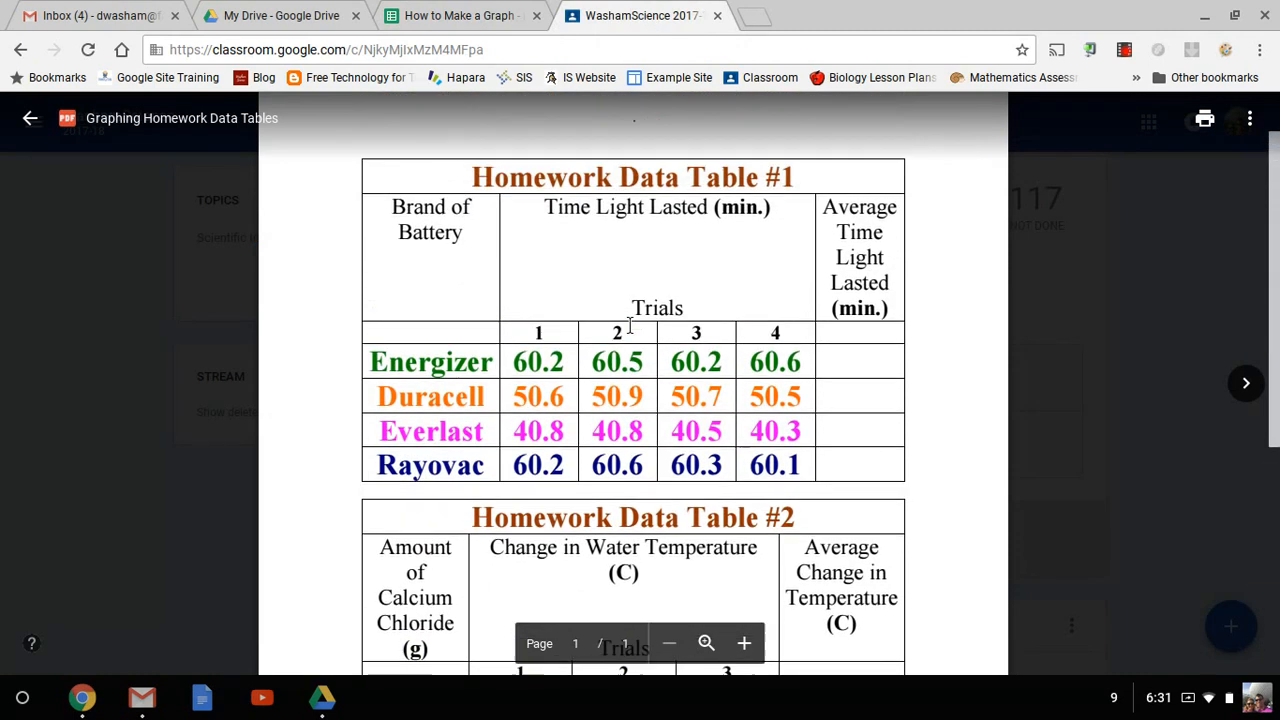
scroll(629, 325, "up", 1)
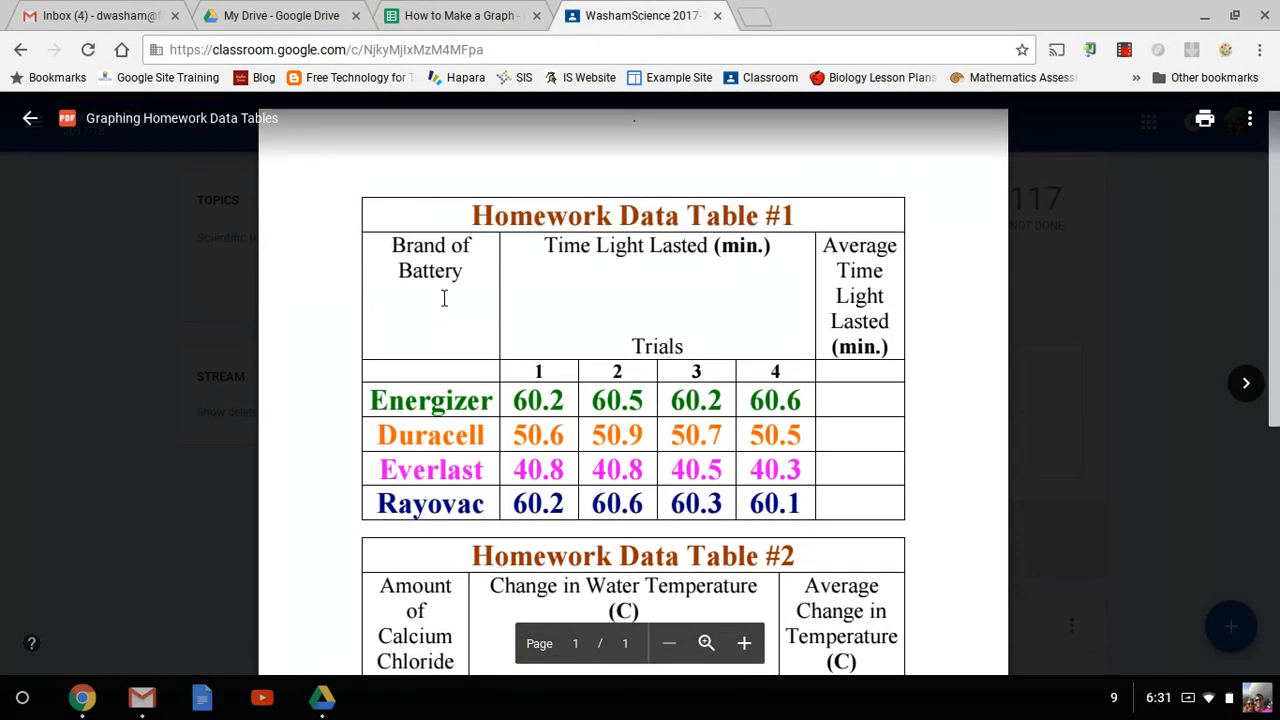
left_click(462, 22)
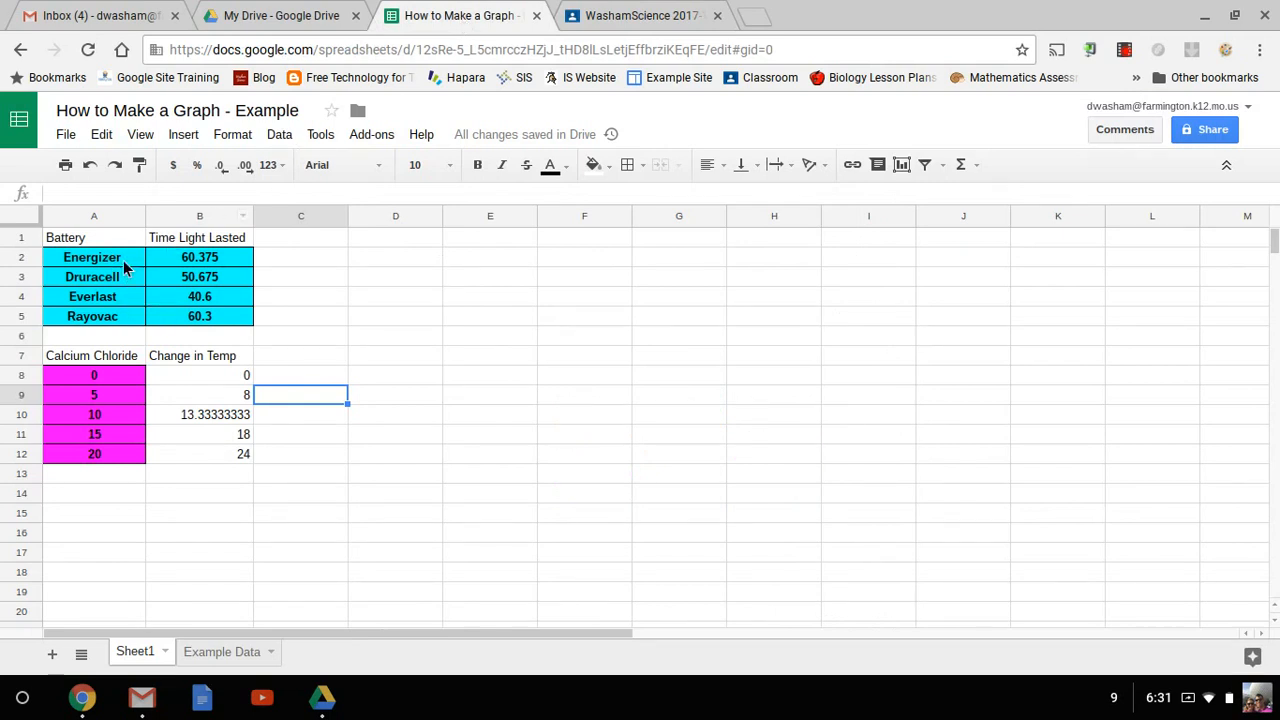
left_click_drag(118, 245, 195, 319)
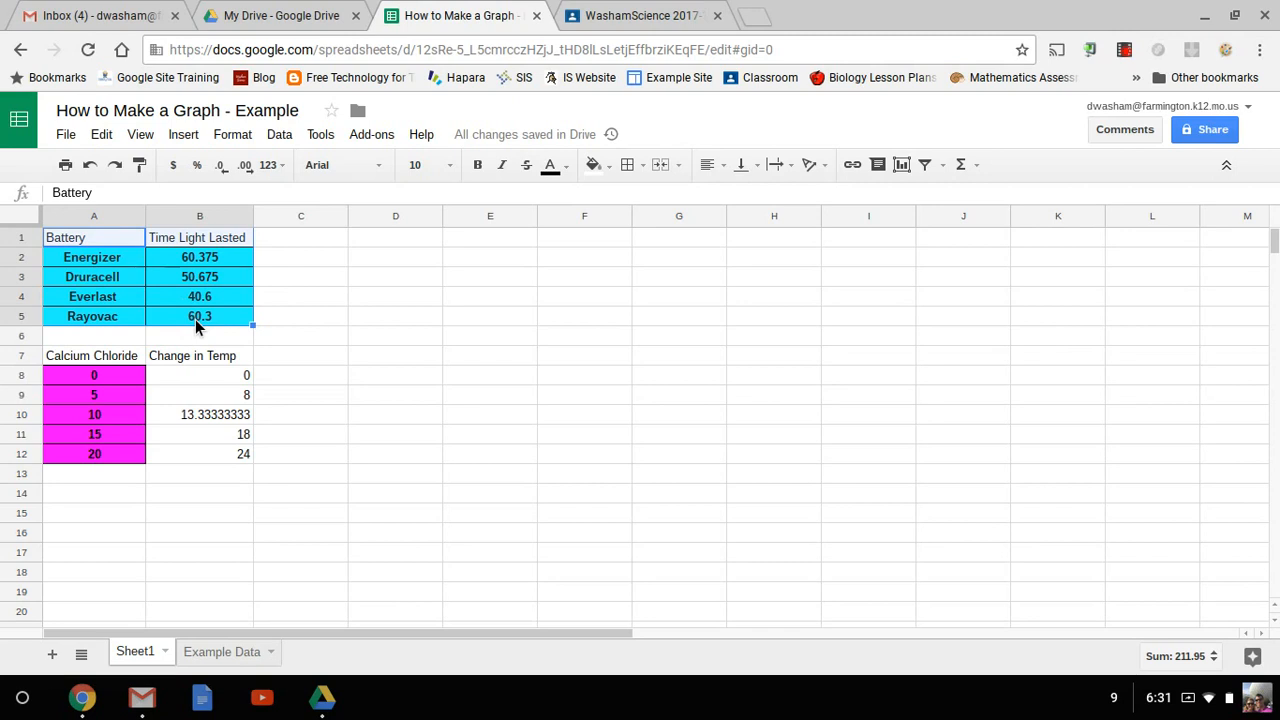
left_click(903, 172)
left_click(903, 166)
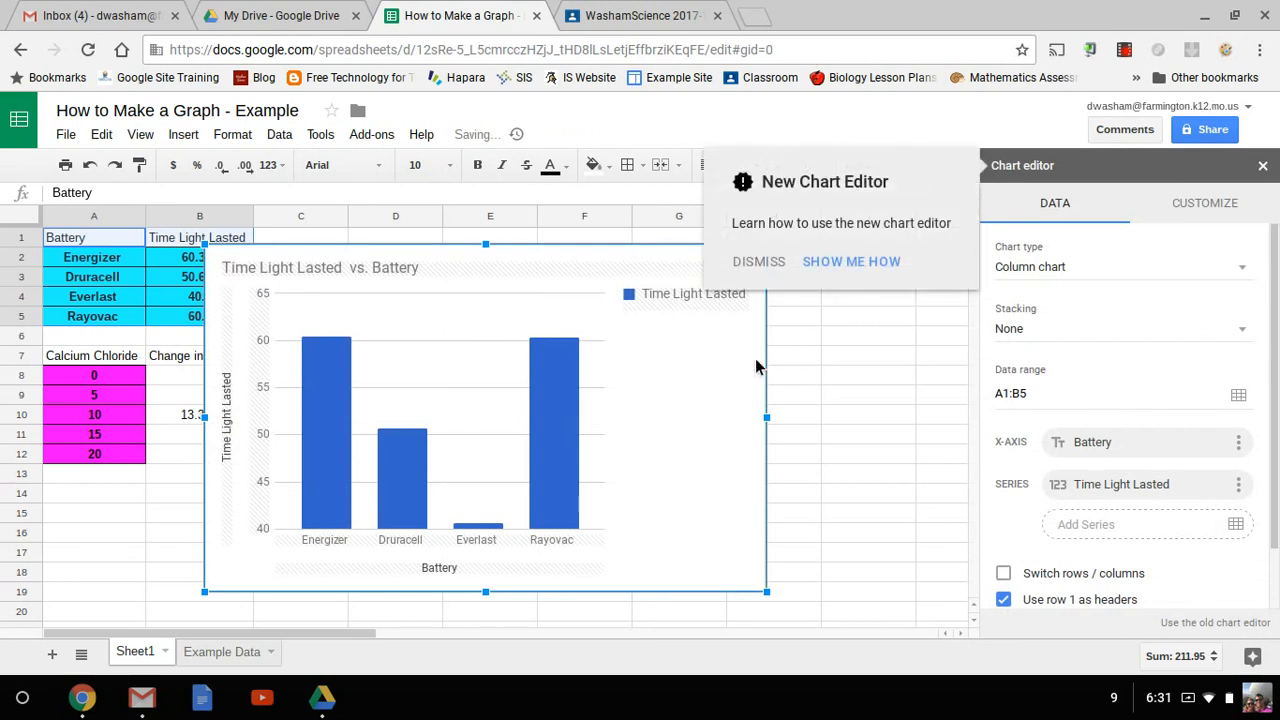
left_click(759, 262)
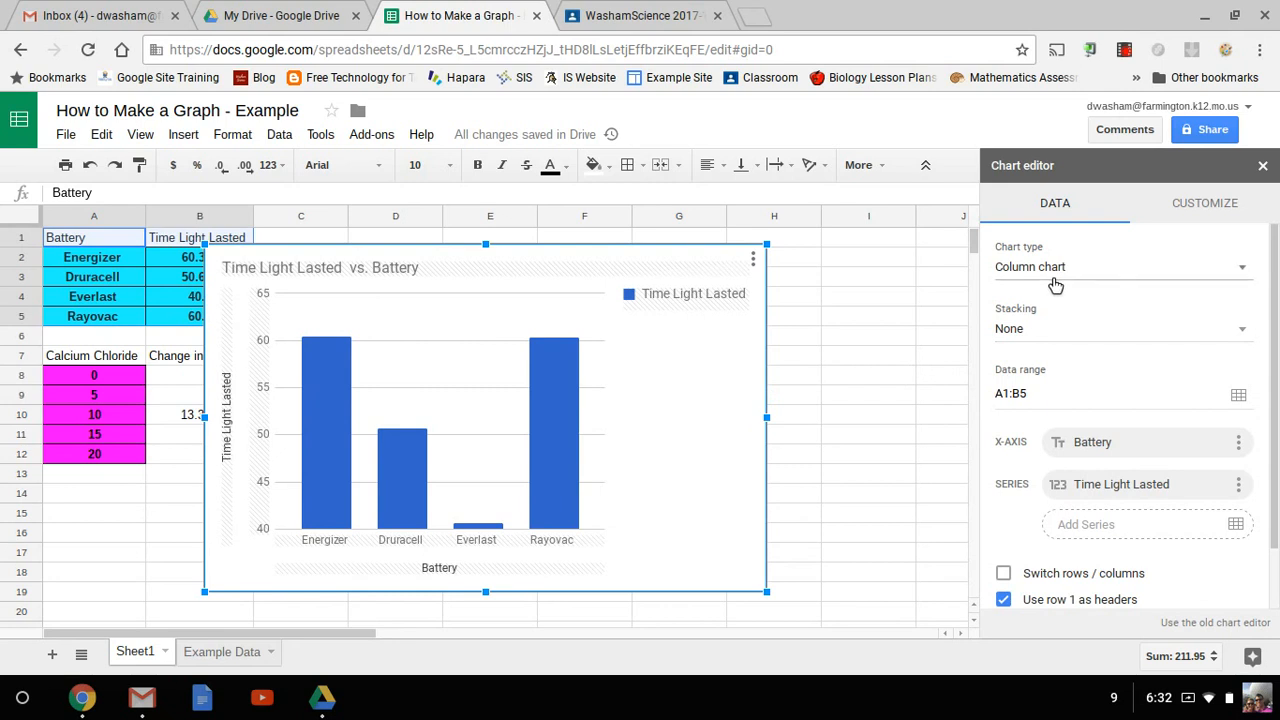
left_click(1202, 277)
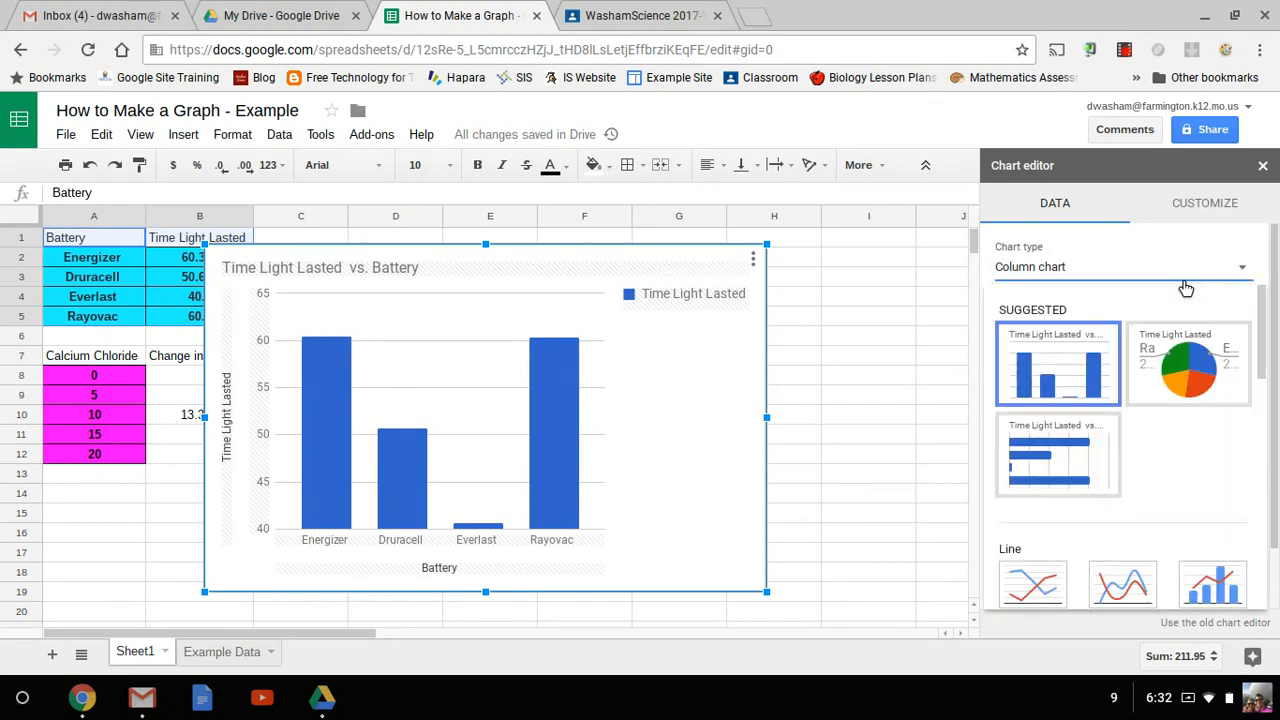
left_click(1200, 279)
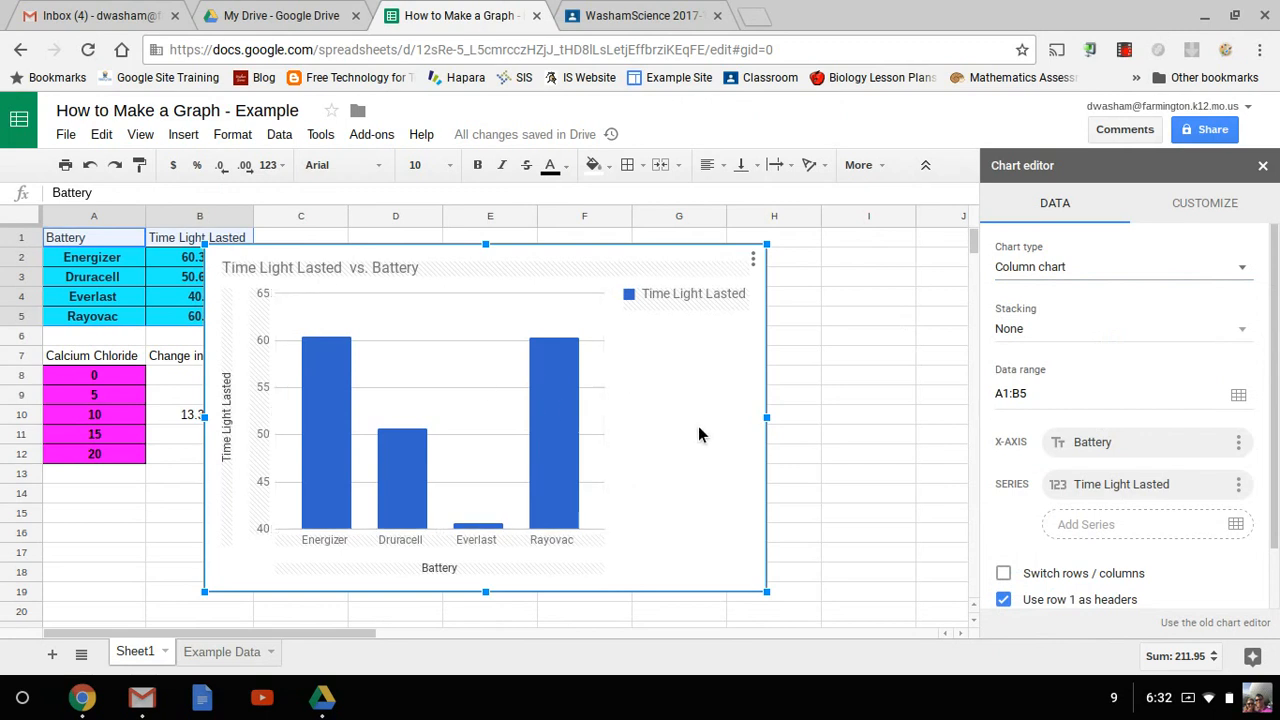
- Set the chart title to "The Effect of Type of Battery on Time Light Lasted"
left_click(1205, 205)
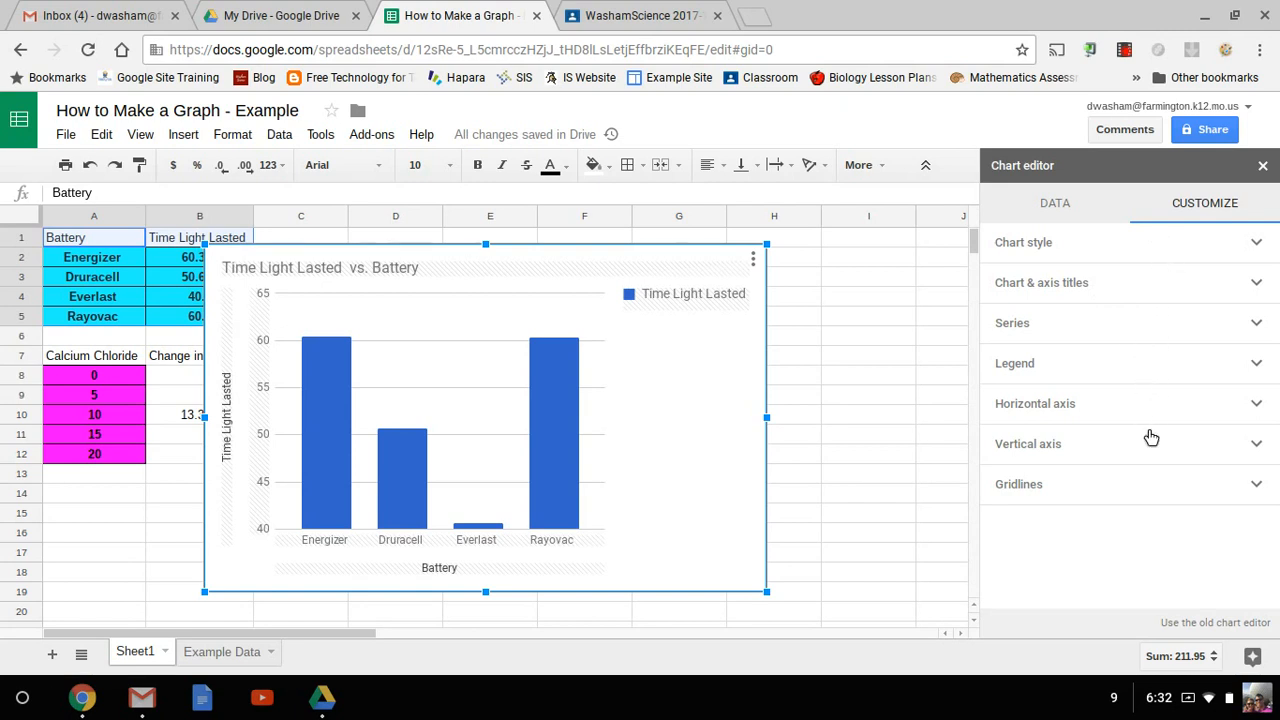
left_click(1141, 295)
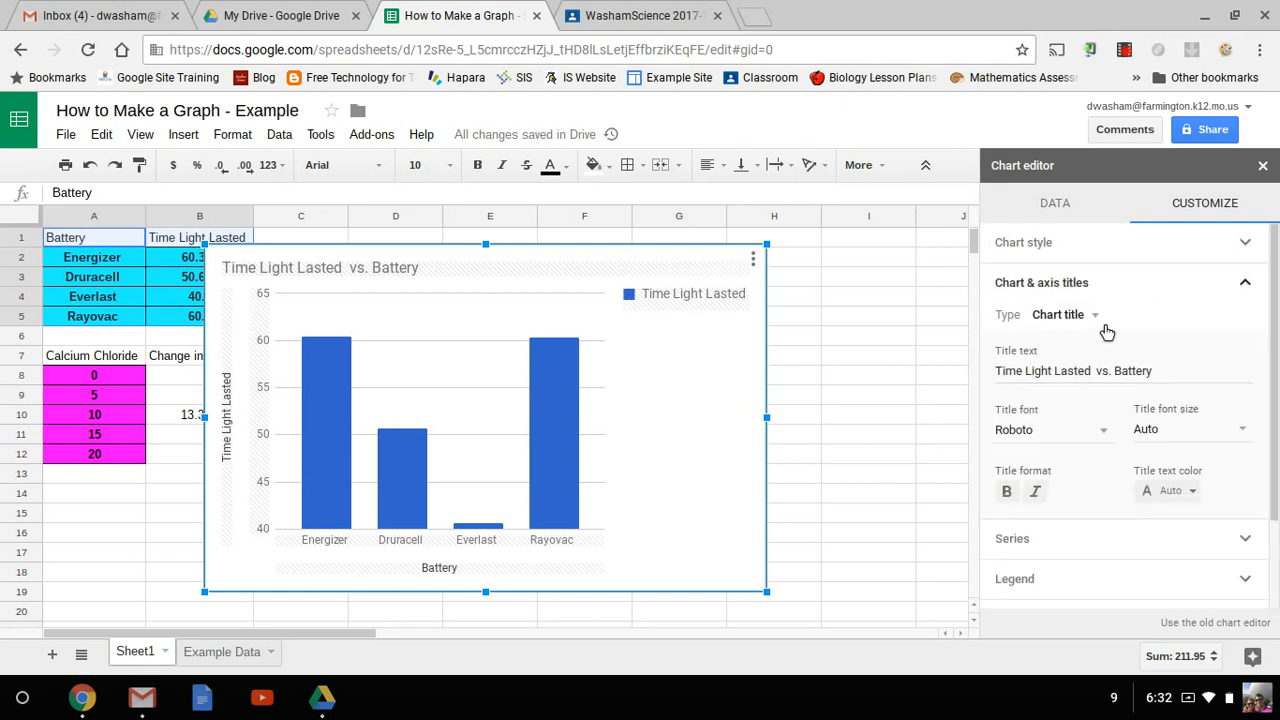
left_click(1128, 298)
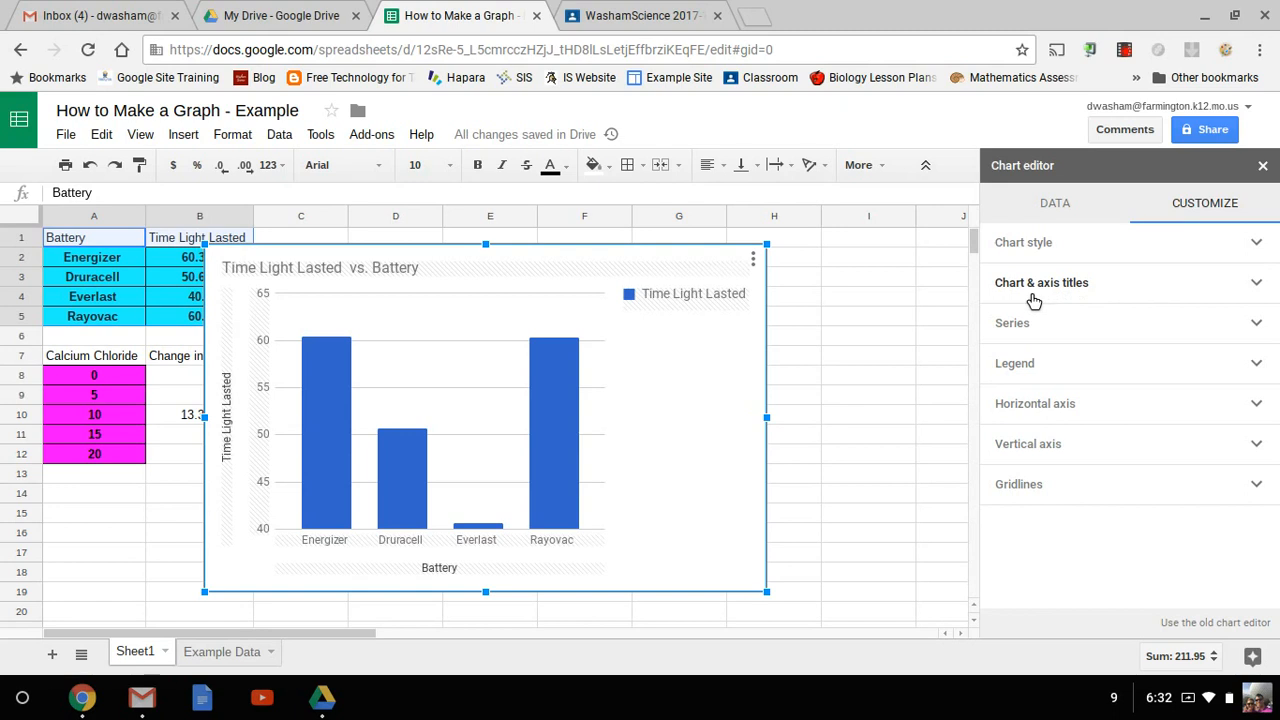
left_click(1131, 289)
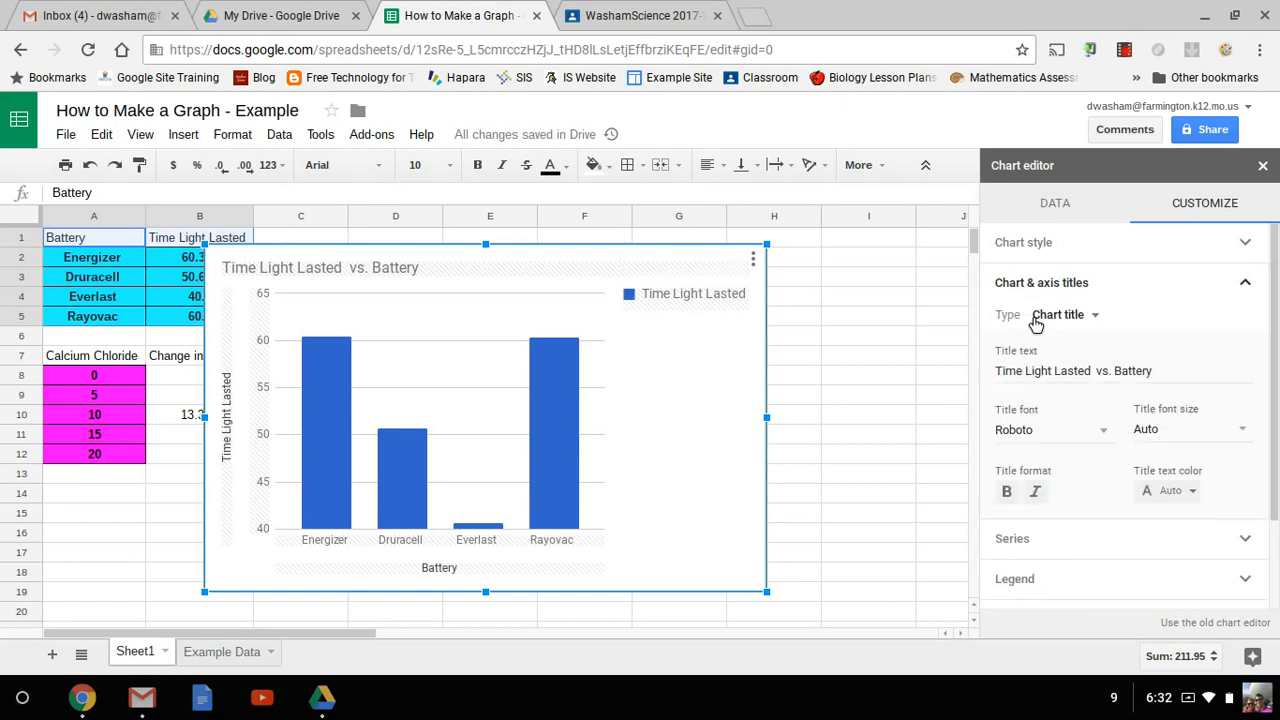
left_click(1004, 376)
type("The Effec")
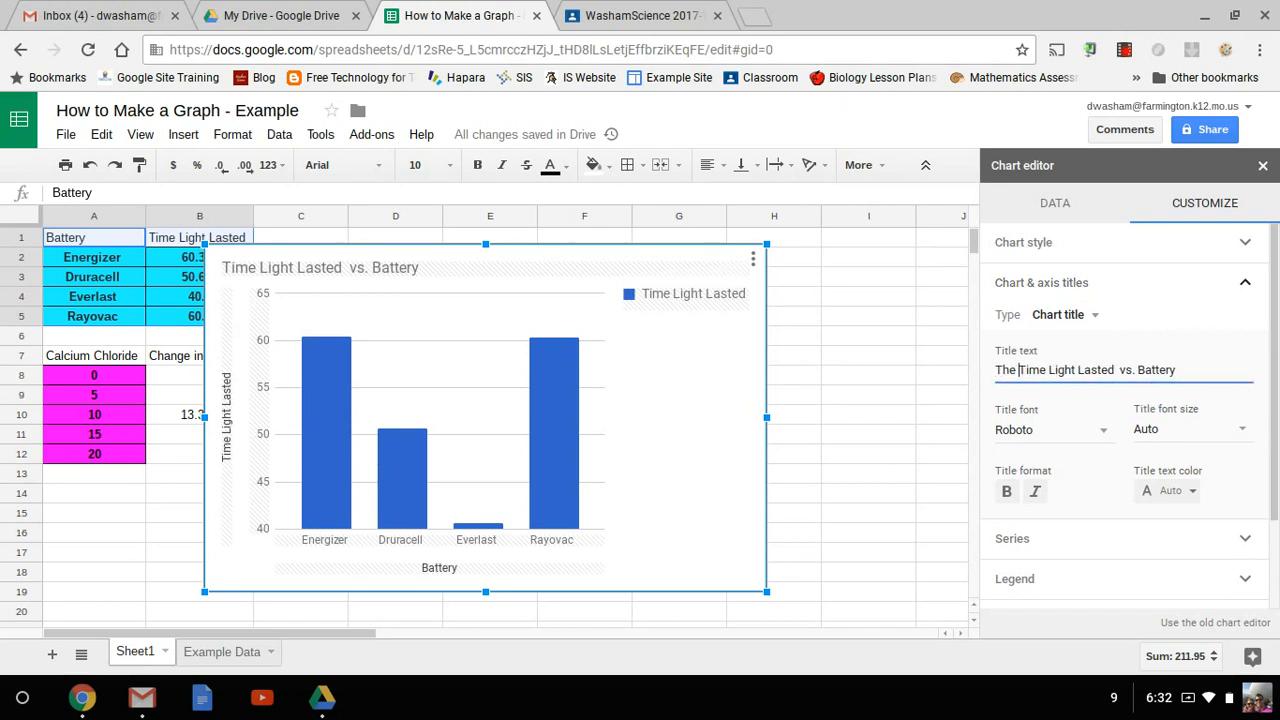
type("t of")
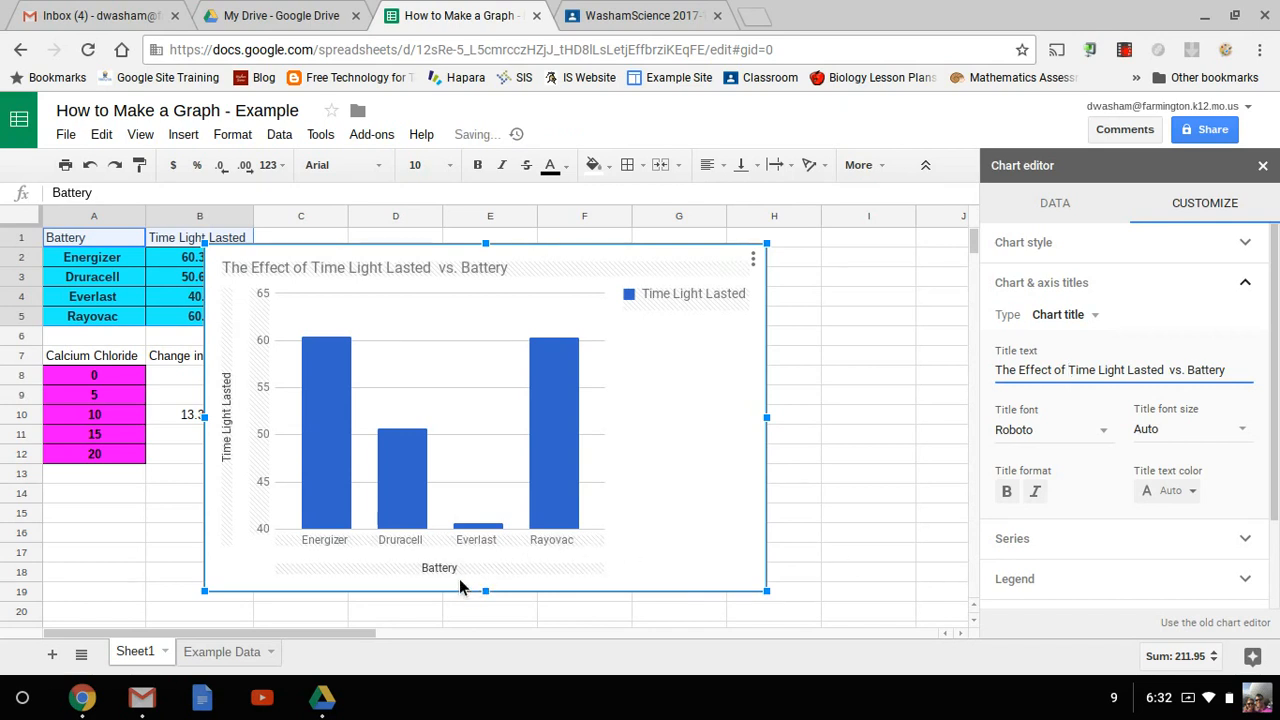
left_click(1068, 370)
type("Typ")
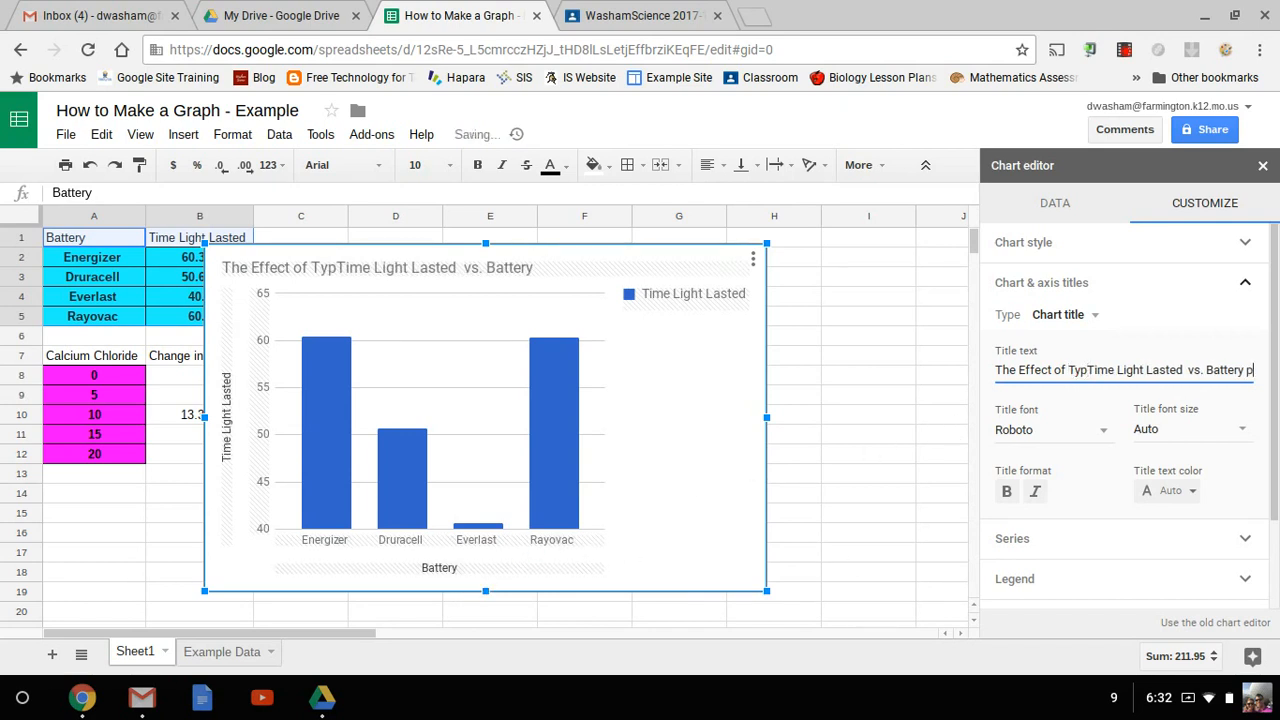
key("BackSpace")
key("BackSpace")
key("BackSpace")
key("BackSpace")
key("BackSpace")
key("BackSpace")
key("BackSpace")
key("BackSpace")
key("BackSpace")
key("BackSpace")
key("BackSpace")
key("BackSpace")
key("BackSpace")
key("BackSpace")
key("BackSpace")
key("BackSpace")
key("BackSpace")
key("BackSpace")
key("BackSpace")
key("BackSpace")
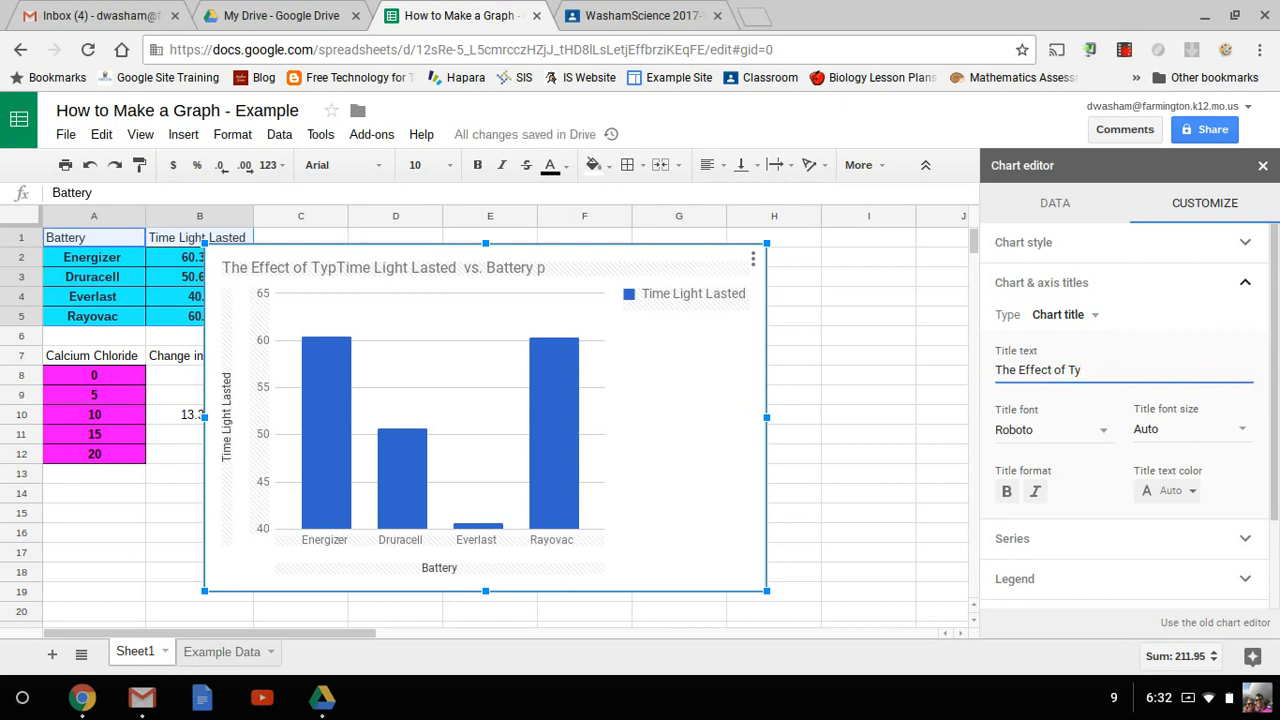
type("e of Battery on ")
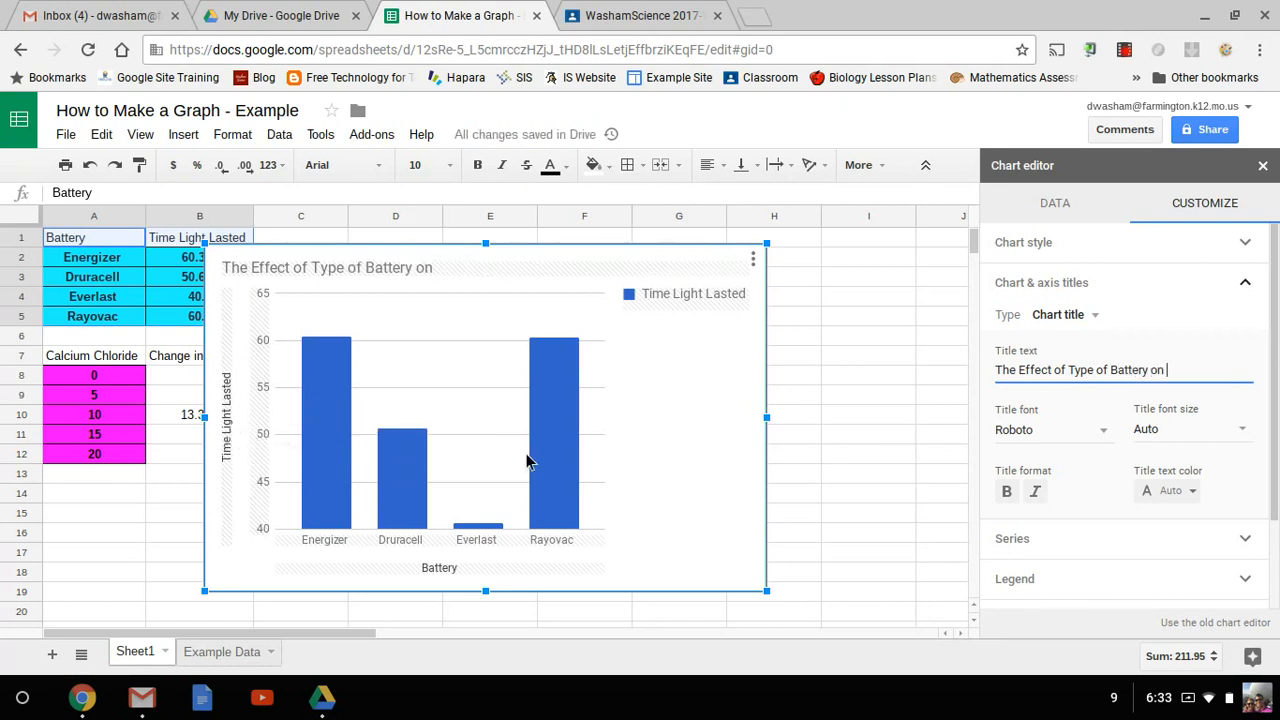
type("Time Light Lasted")
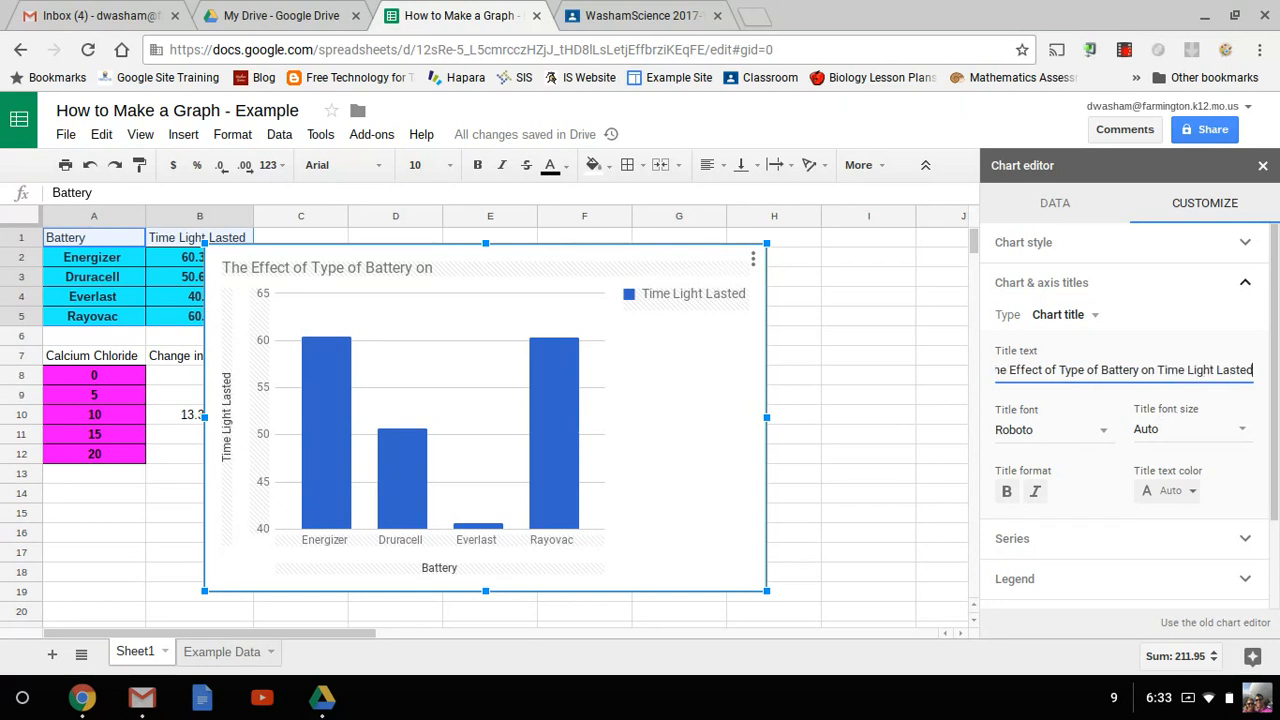
- Set the battery chart's horizontal axis title to "Type of Battery"
left_click(1101, 317)
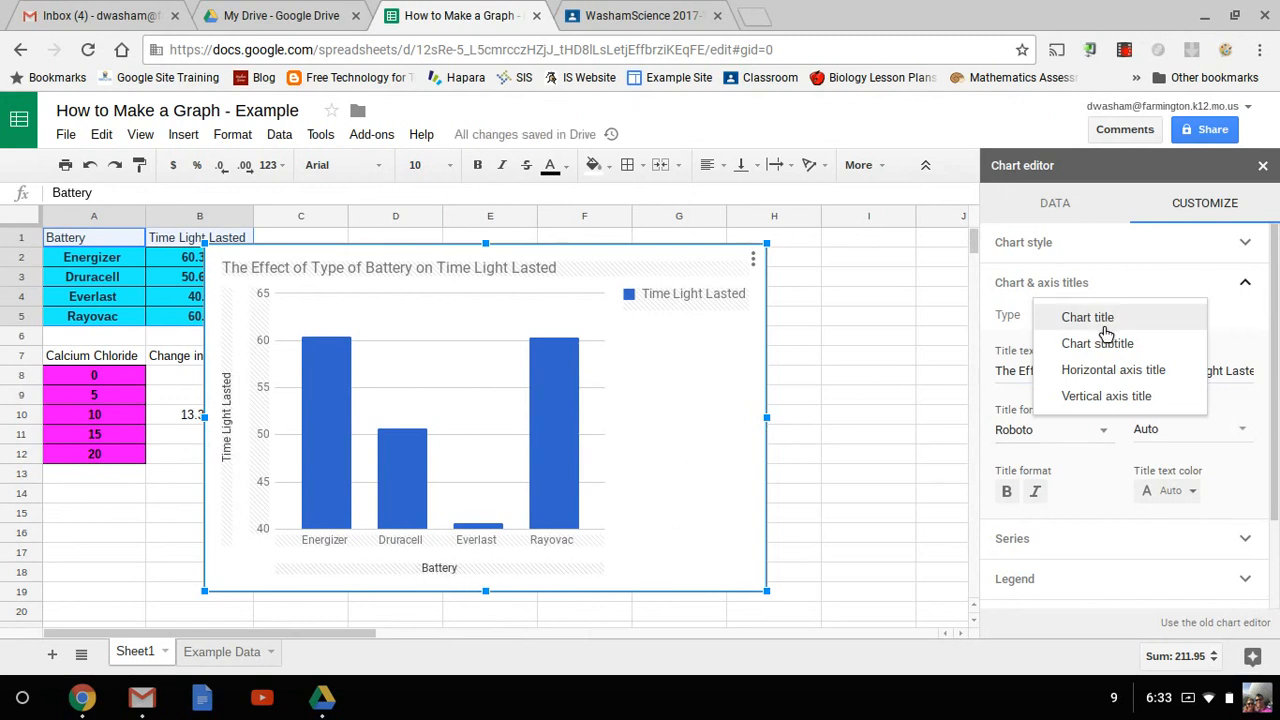
left_click(1242, 322)
left_click(1110, 318)
left_click(1109, 381)
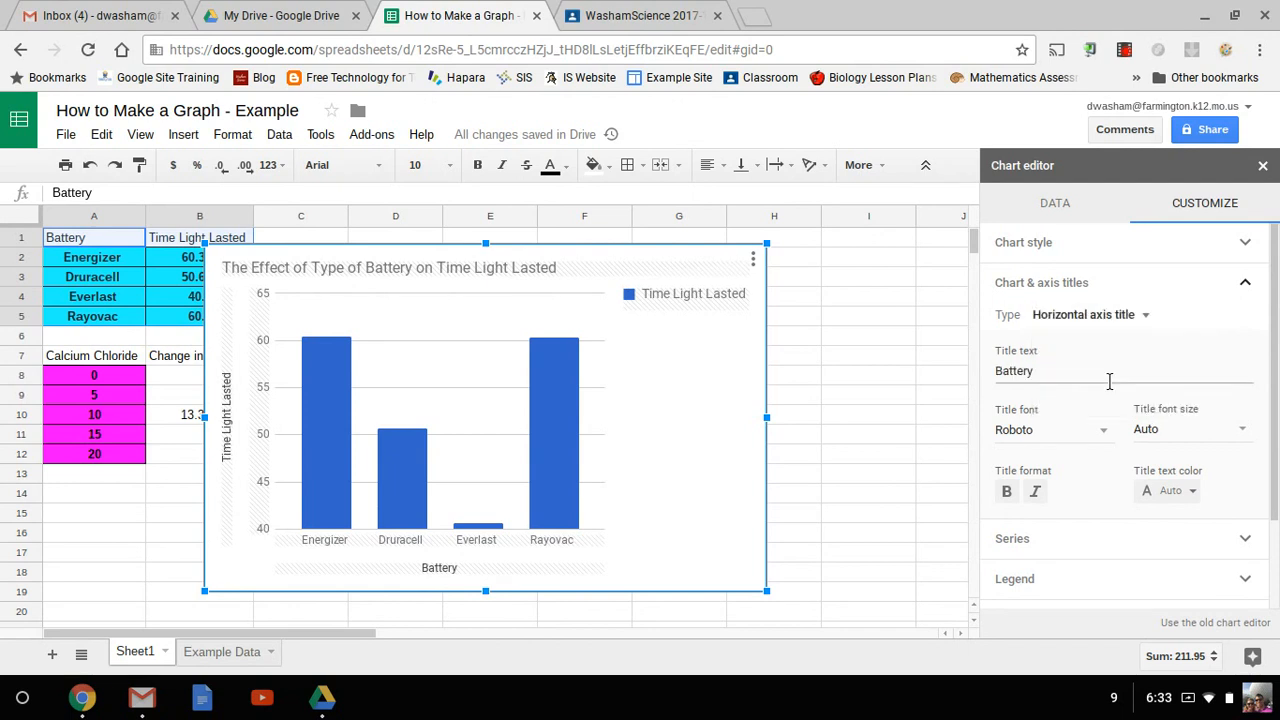
left_click(1059, 379)
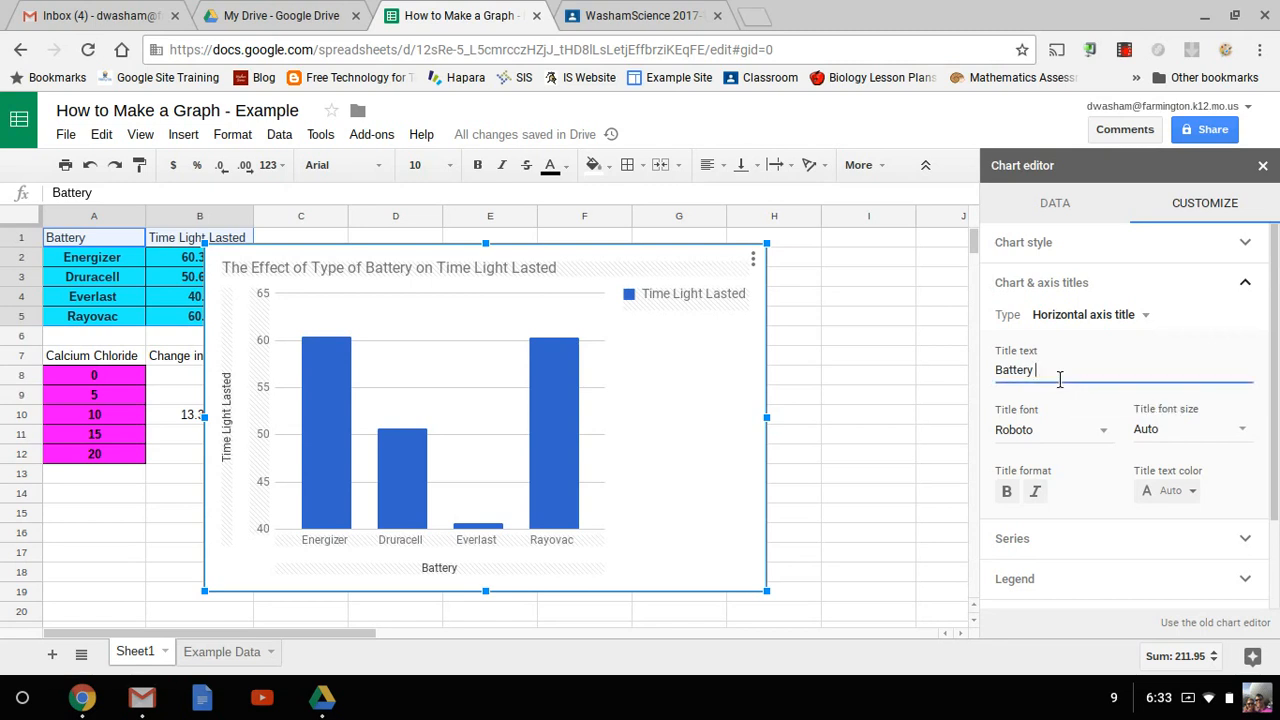
type("Type of")
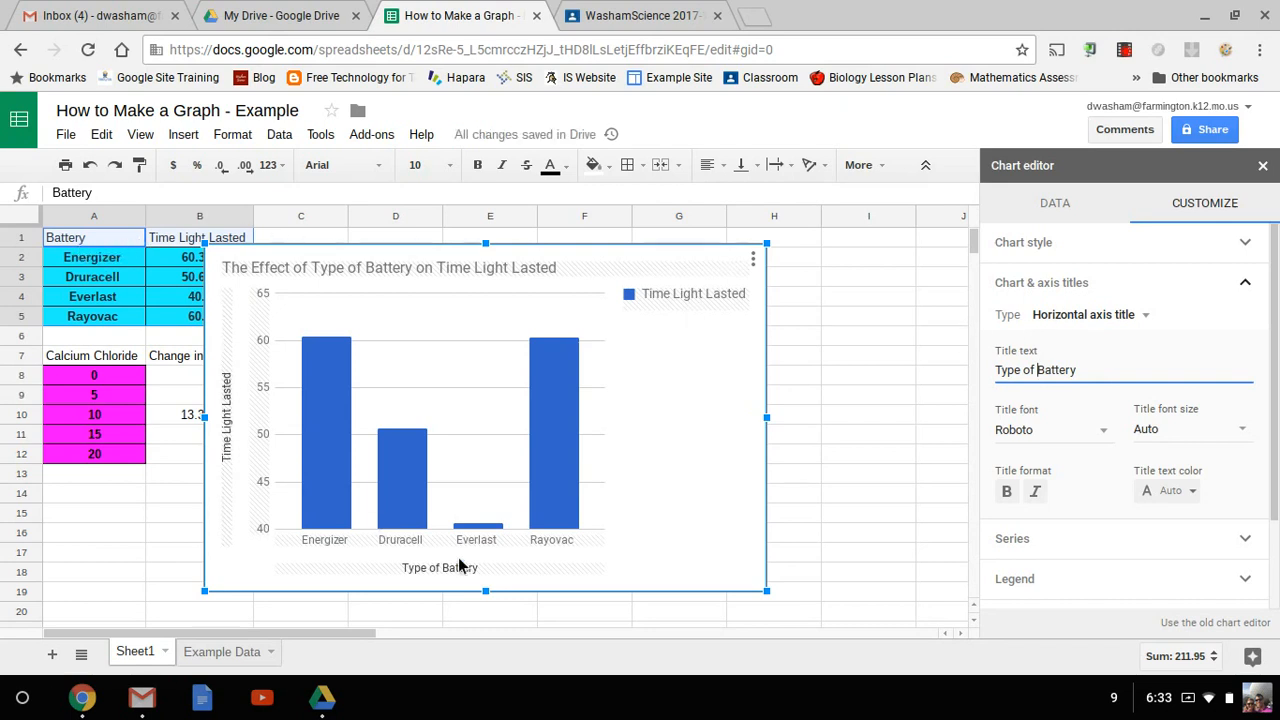
left_click(1038, 370)
- Set the chart's vertical axis title to "Time Light Lasted (min)" and check the unit against Homework Data Table #1 in Classroom
left_click(1140, 318)
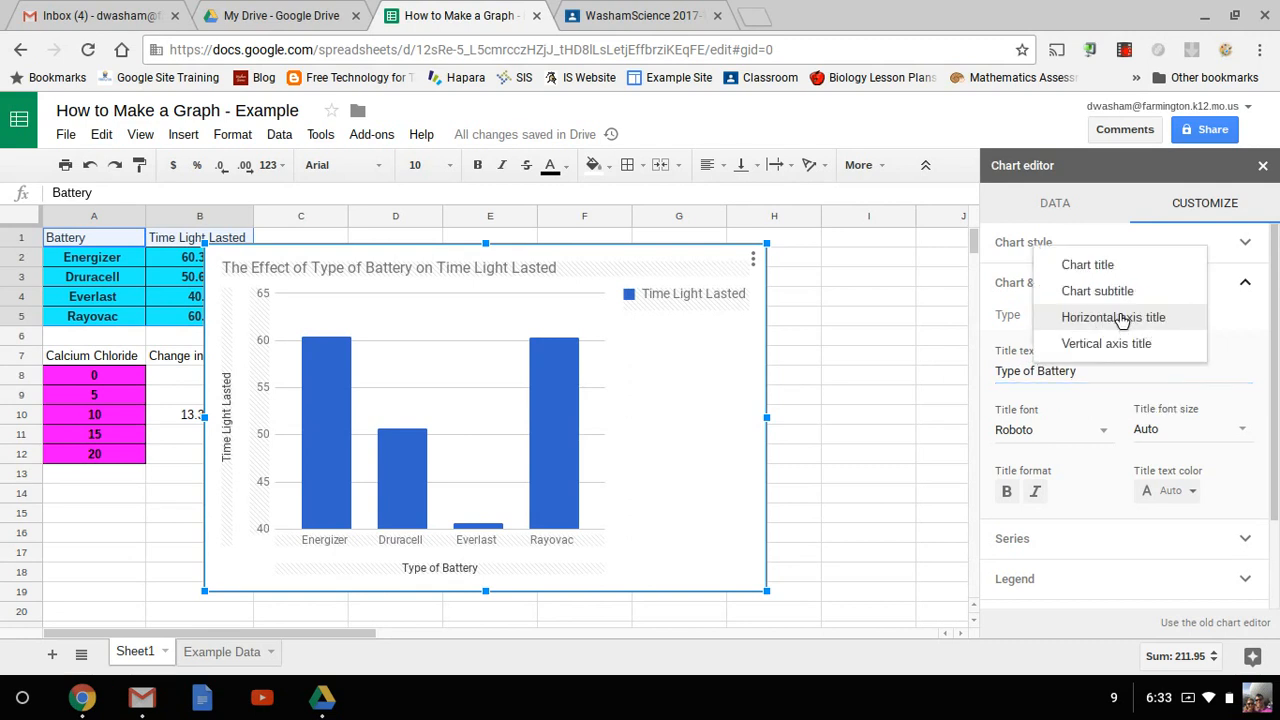
left_click(1110, 345)
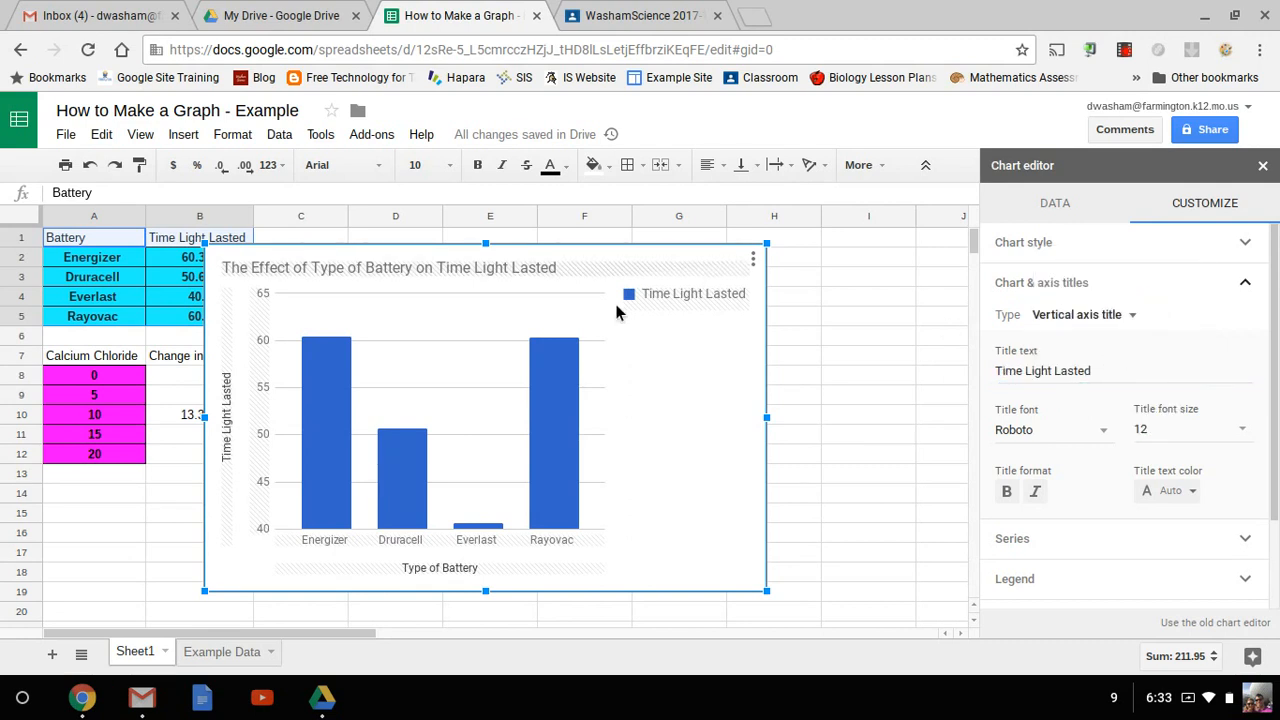
left_click(1124, 386)
type("(min")
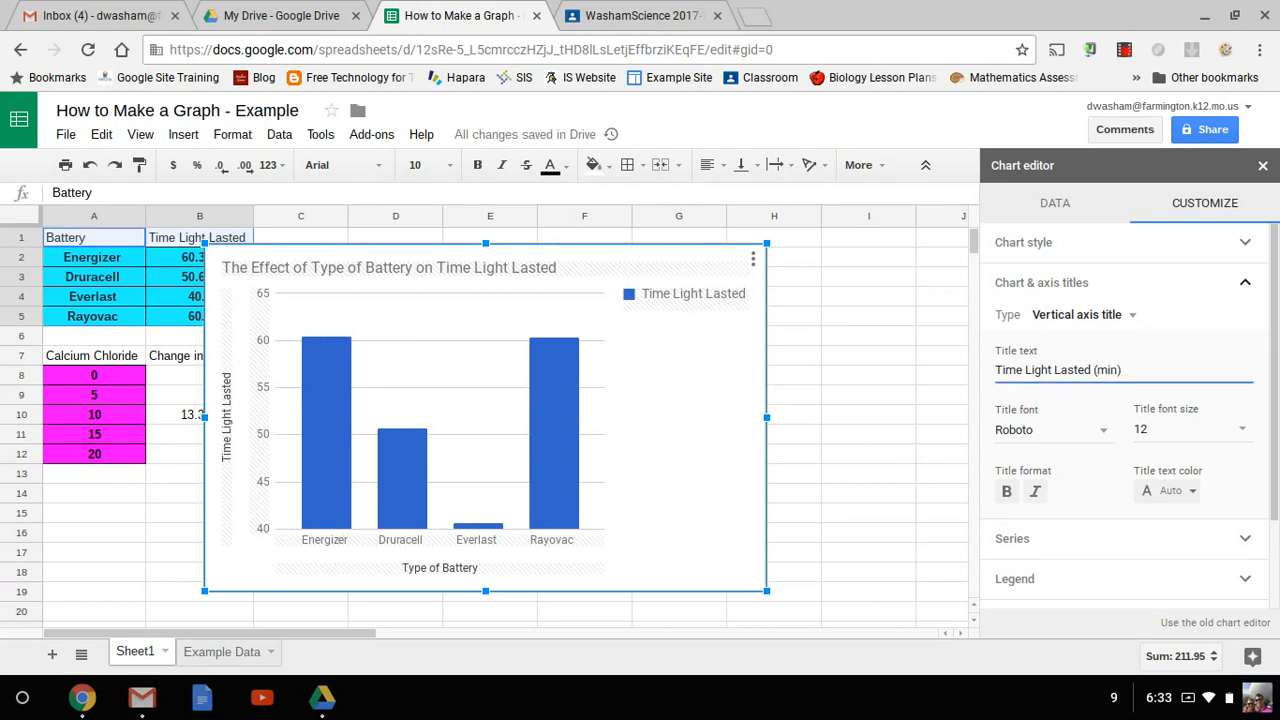
left_click(606, 15)
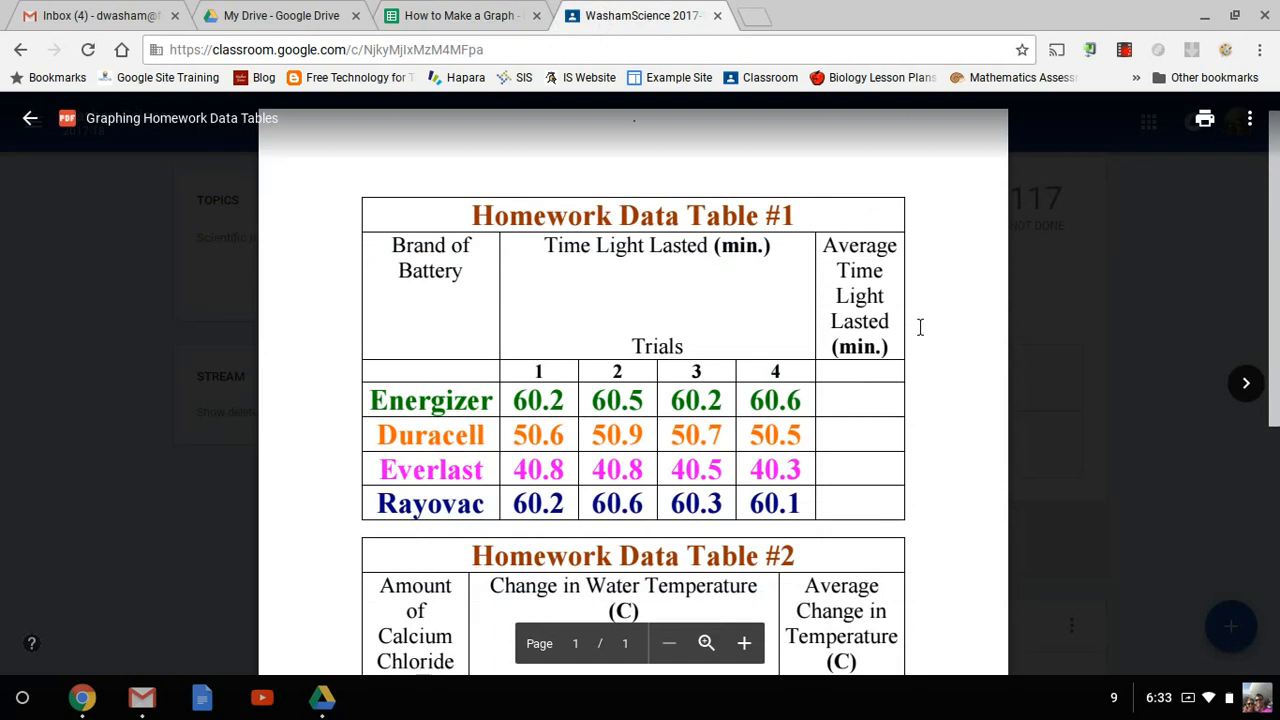
left_click(455, 15)
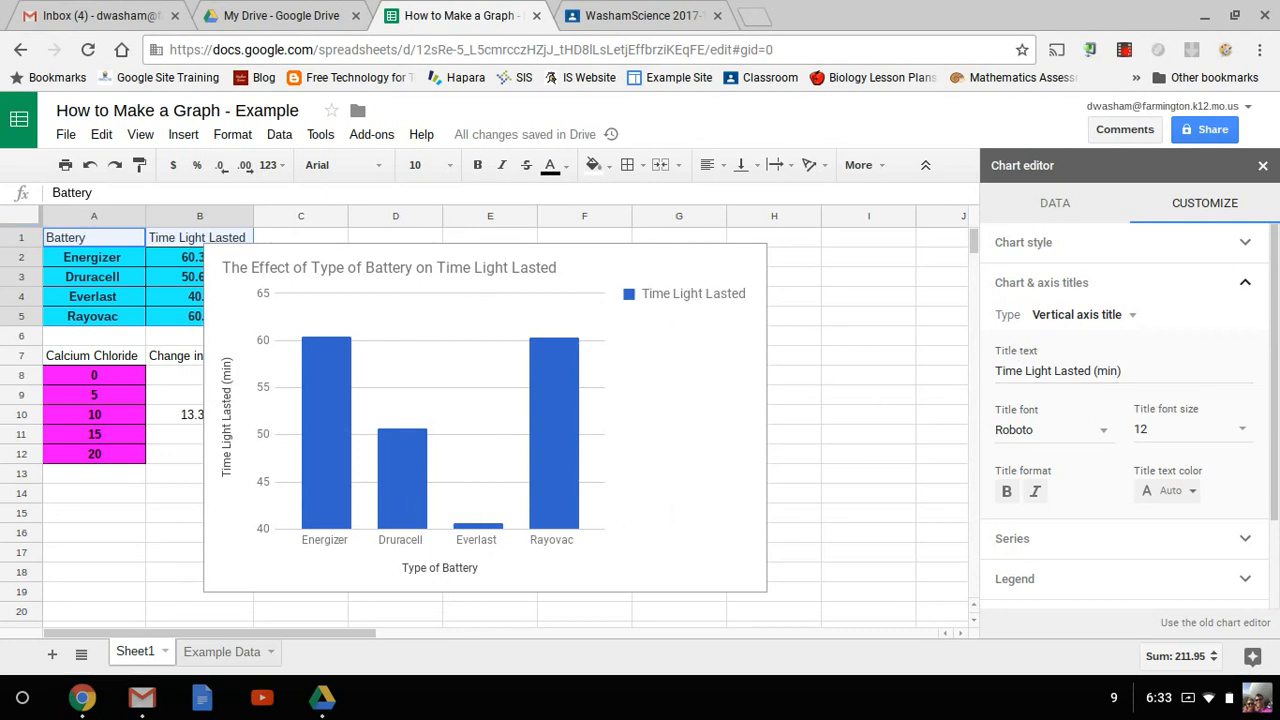
- Remove the legend from the battery column chart by setting its legend position to None
left_click(1245, 284)
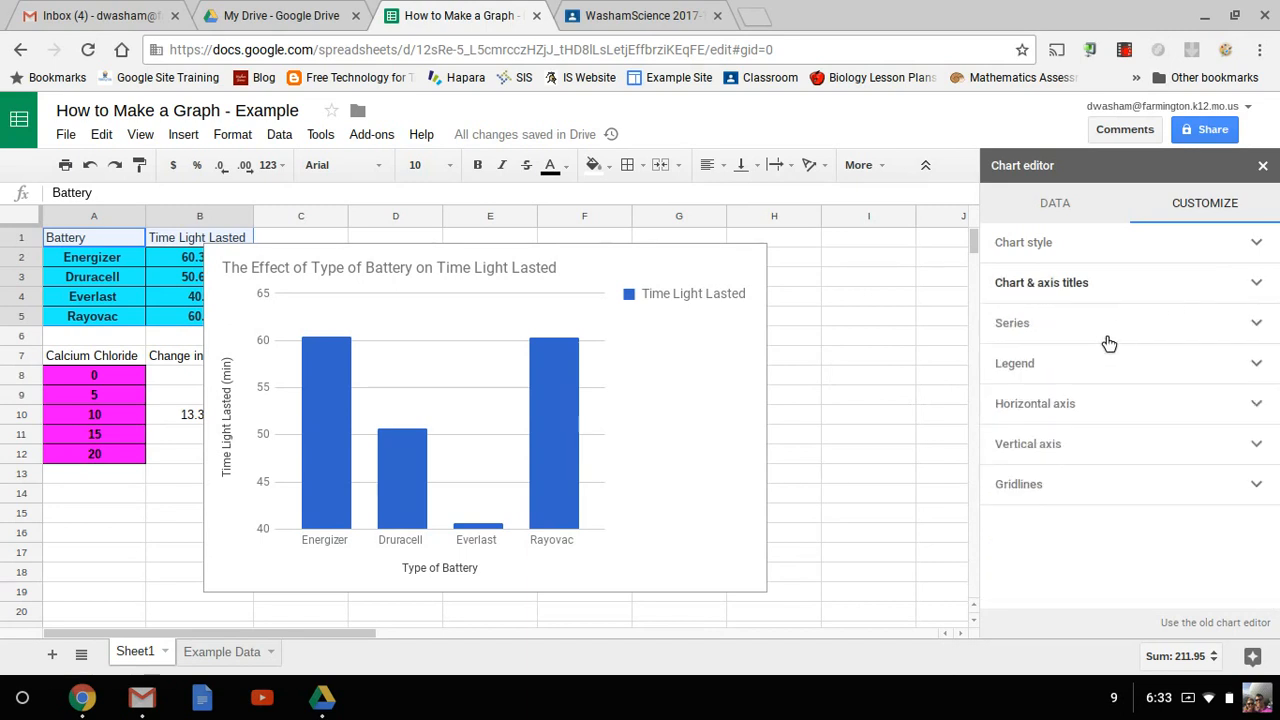
left_click(1256, 364)
left_click(1154, 422)
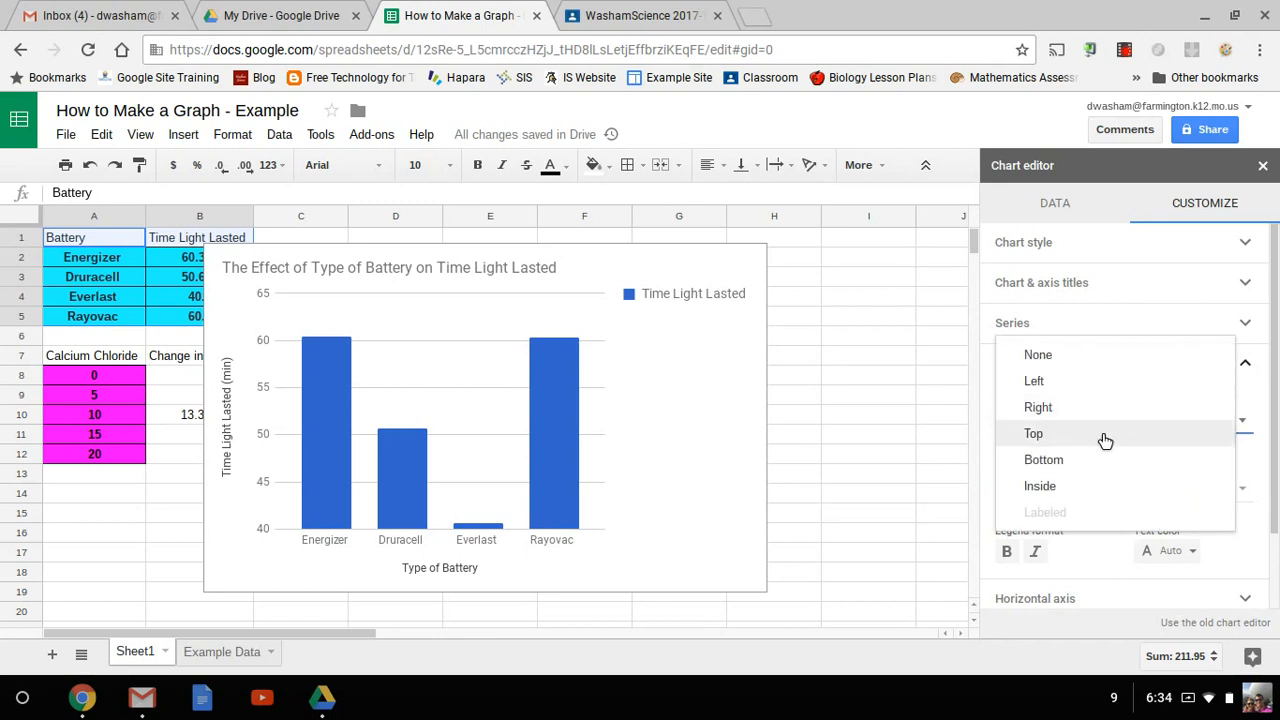
left_click(1083, 366)
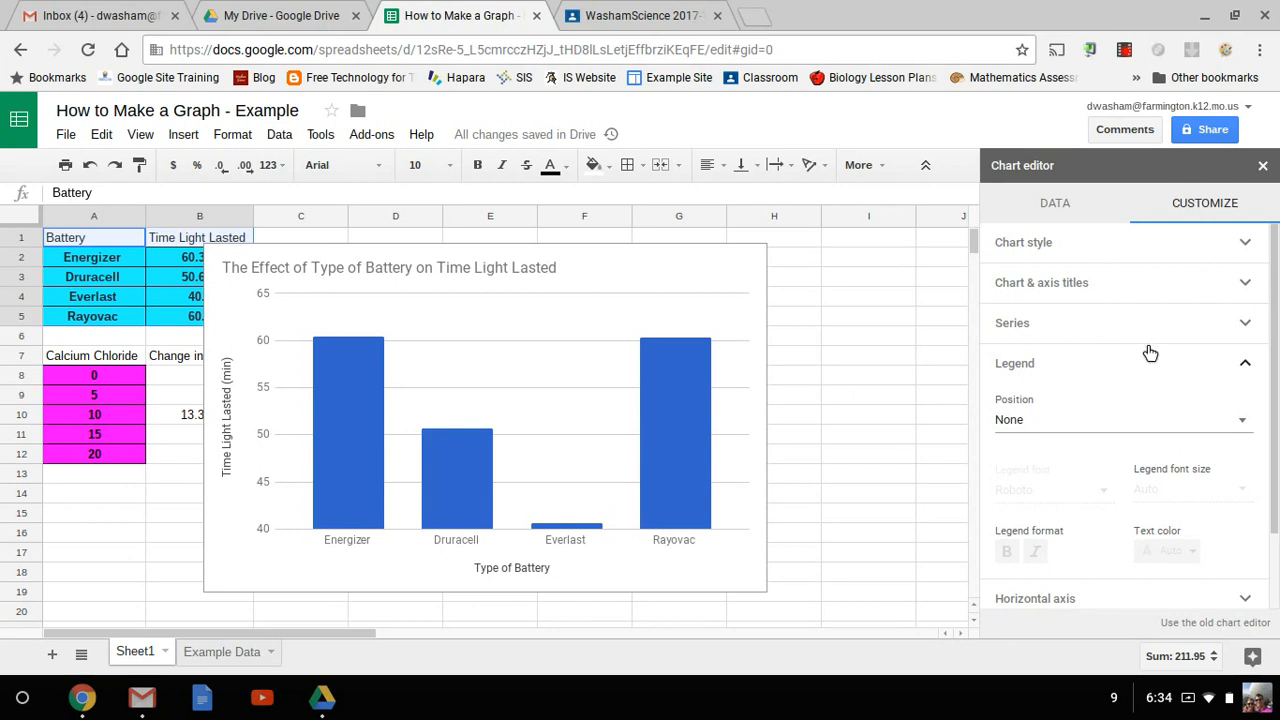
scroll(1150, 352, "down", 1)
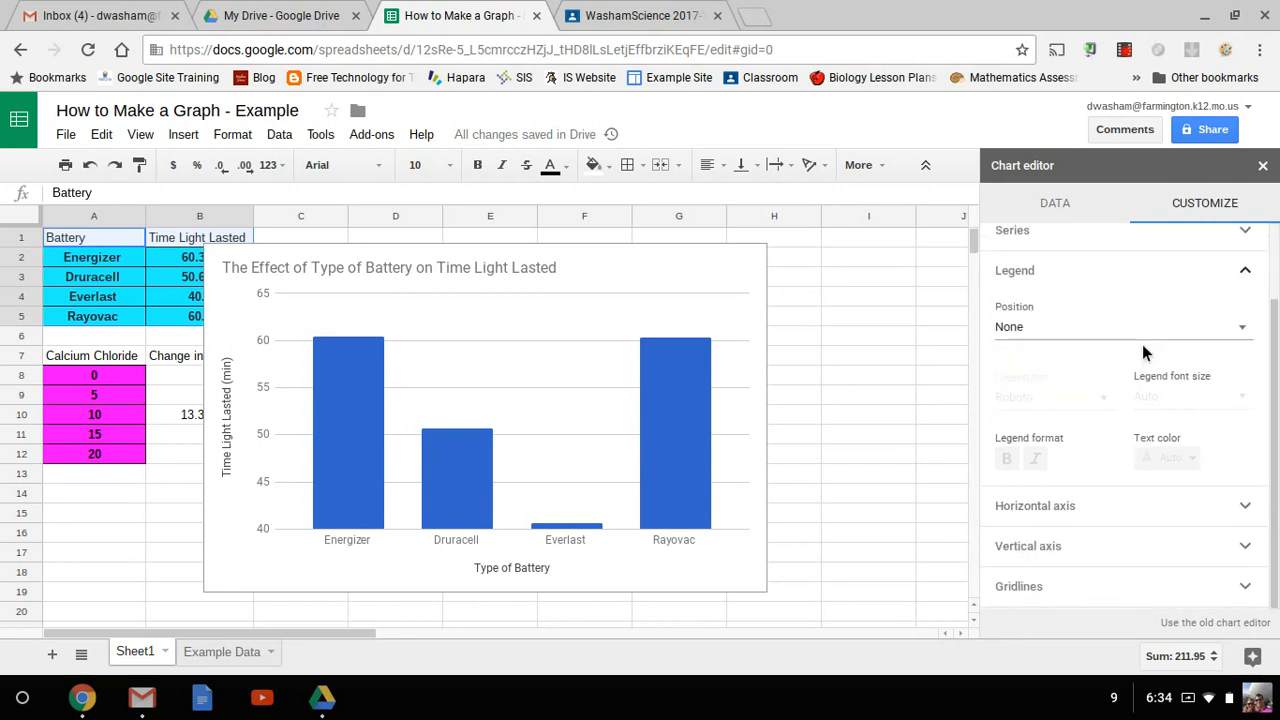
scroll(1143, 349, "up", 1)
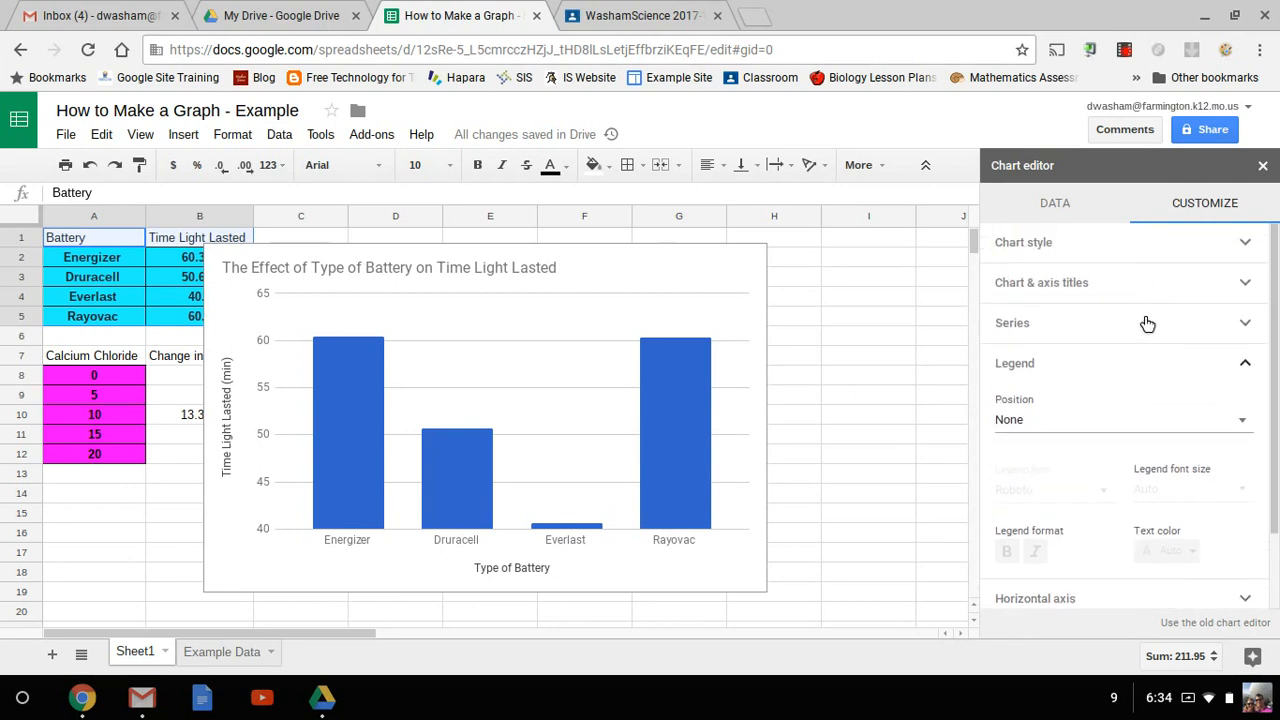
scroll(1170, 362, "down", 1)
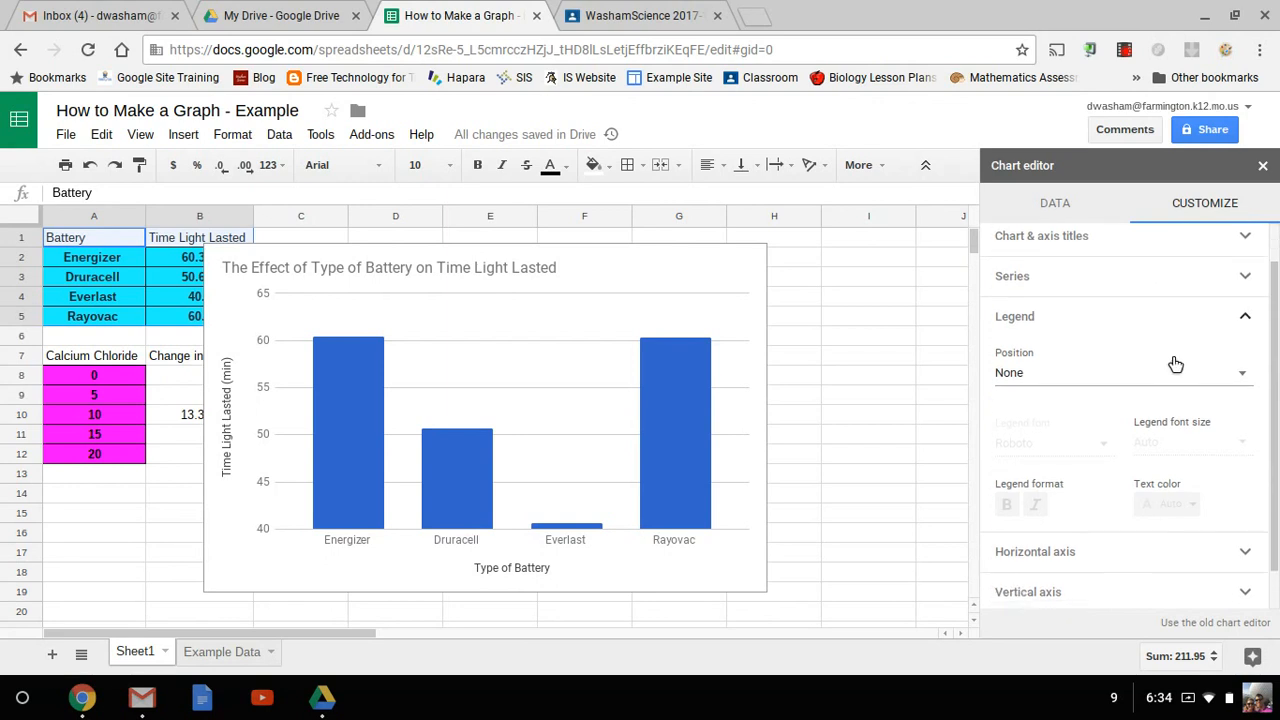
left_click(1256, 312)
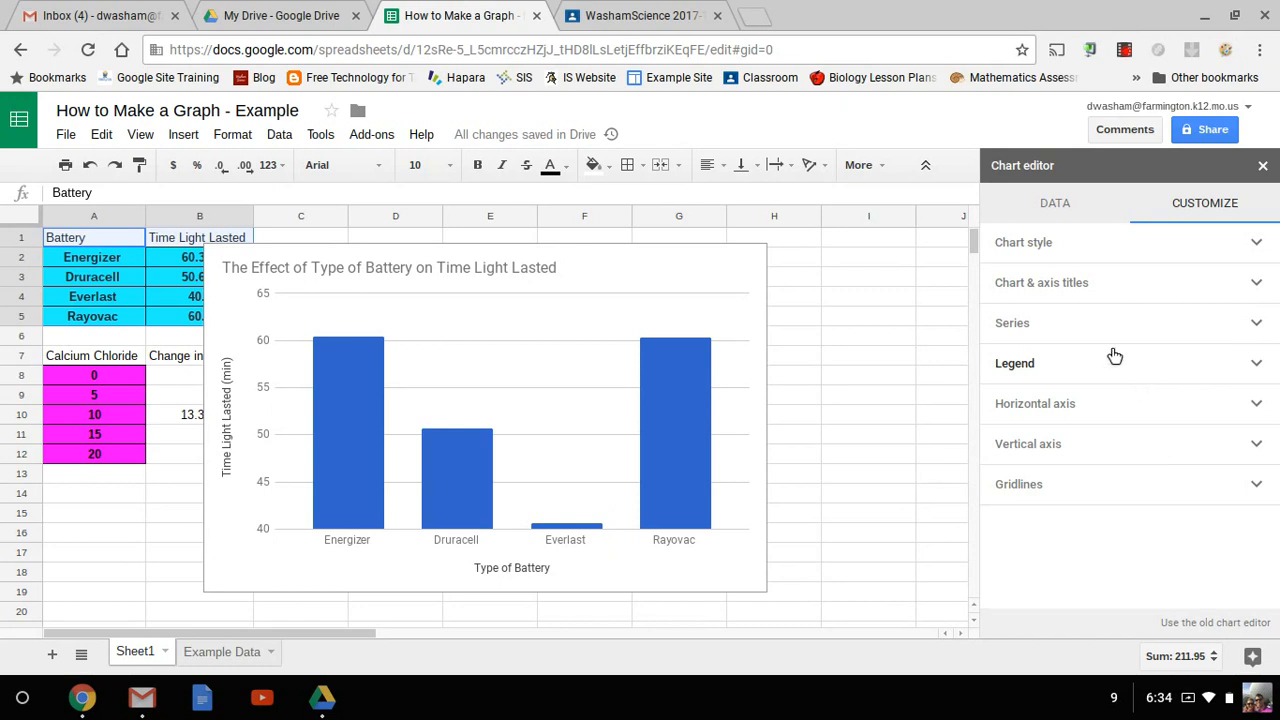
- Set the minimum of the battery chart's vertical axis to 0
left_click(1186, 444)
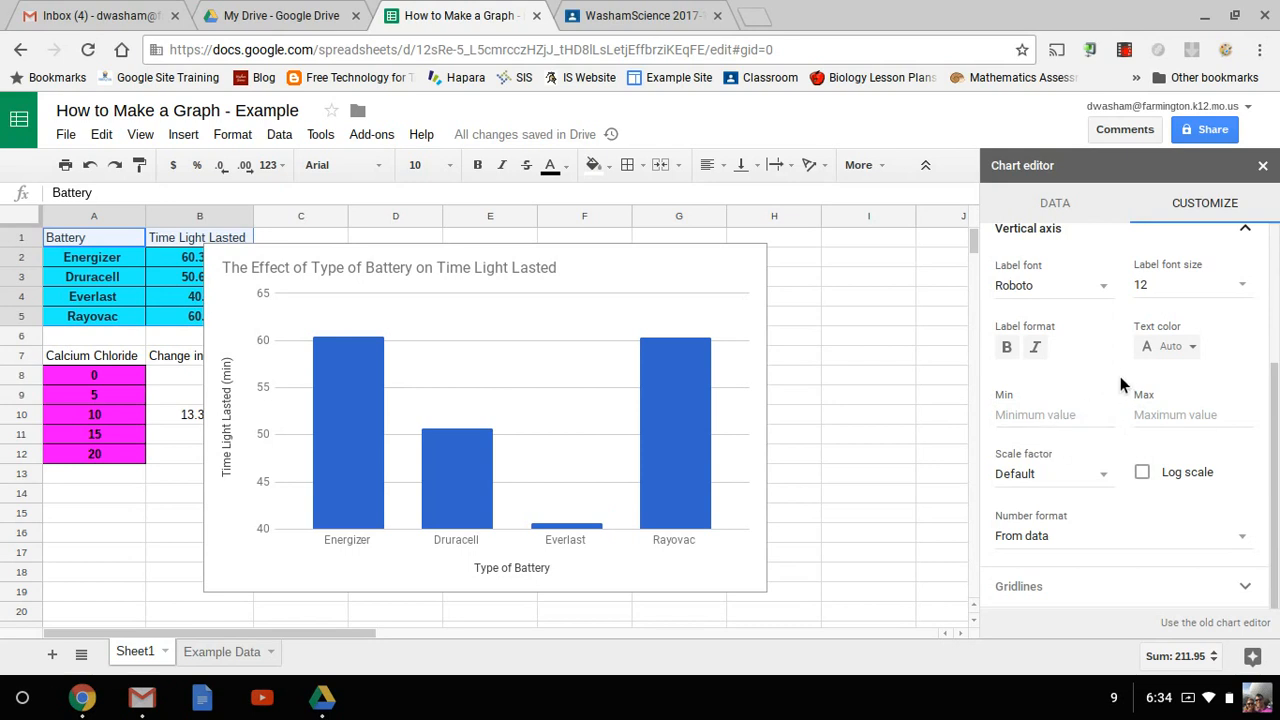
scroll(1120, 375, "up", 1)
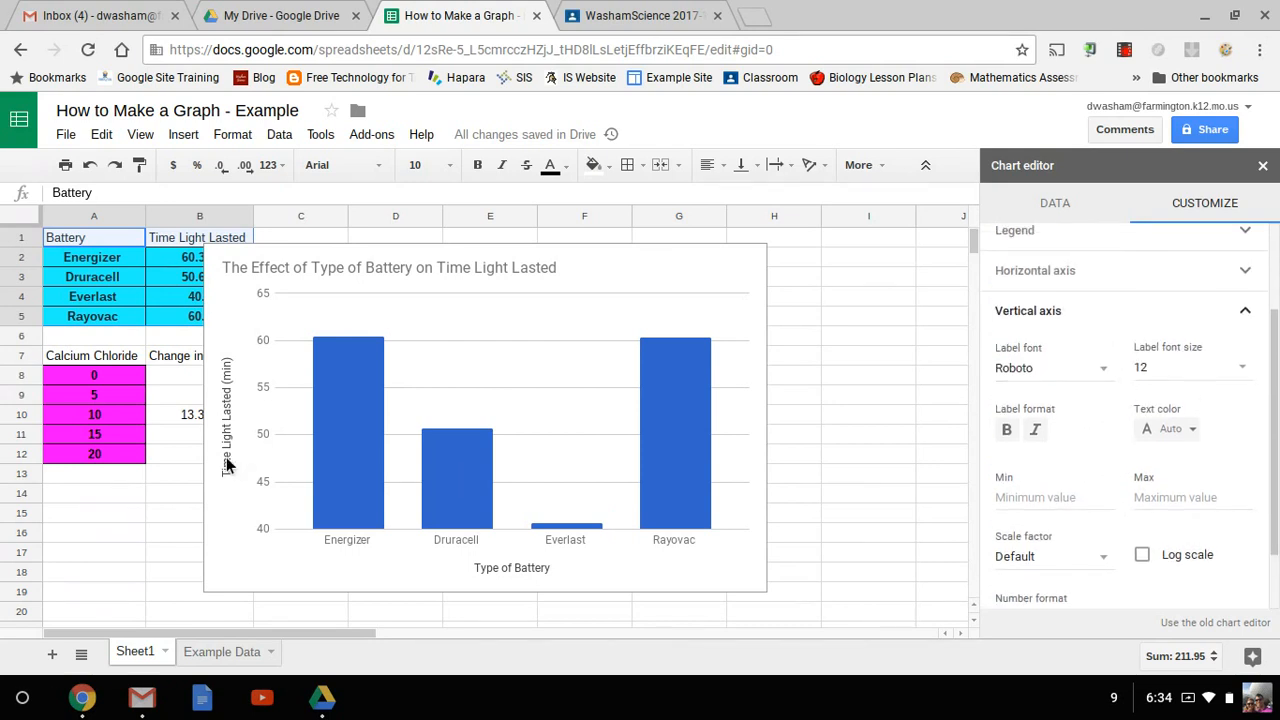
left_click(1036, 511)
type("0")
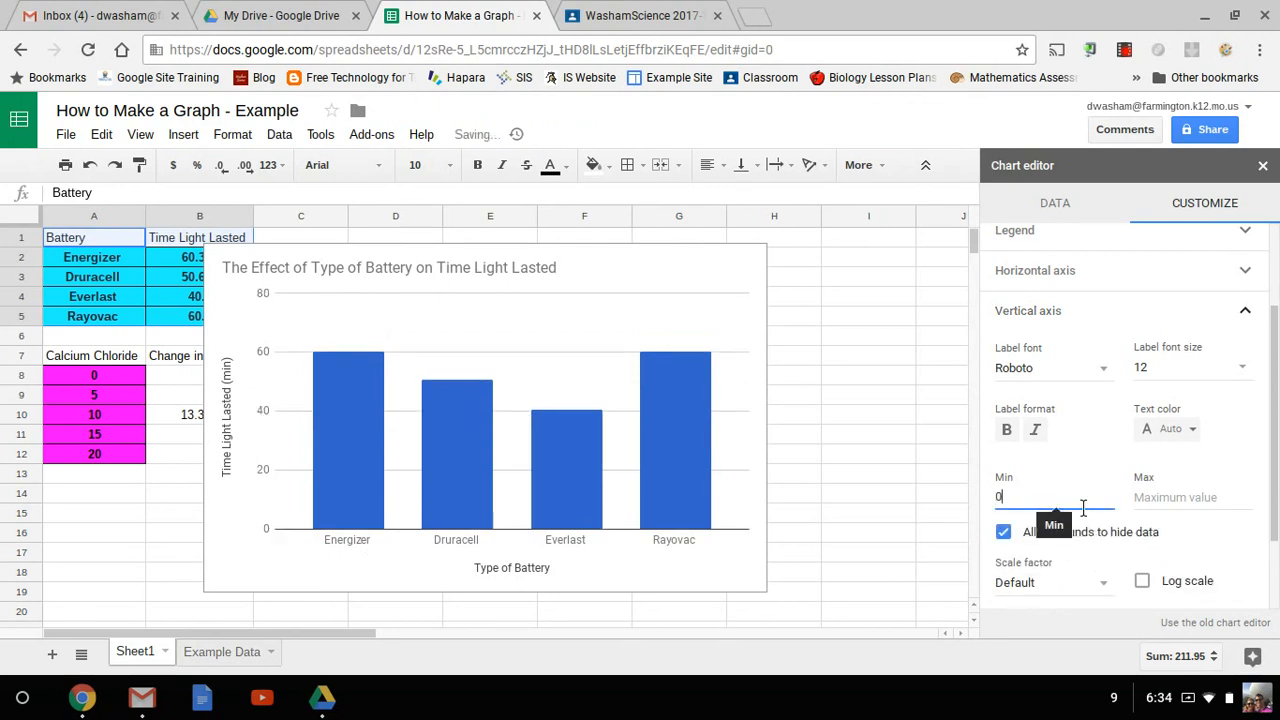
scroll(1071, 495, "down", 2)
scroll(1155, 330, "up", 2)
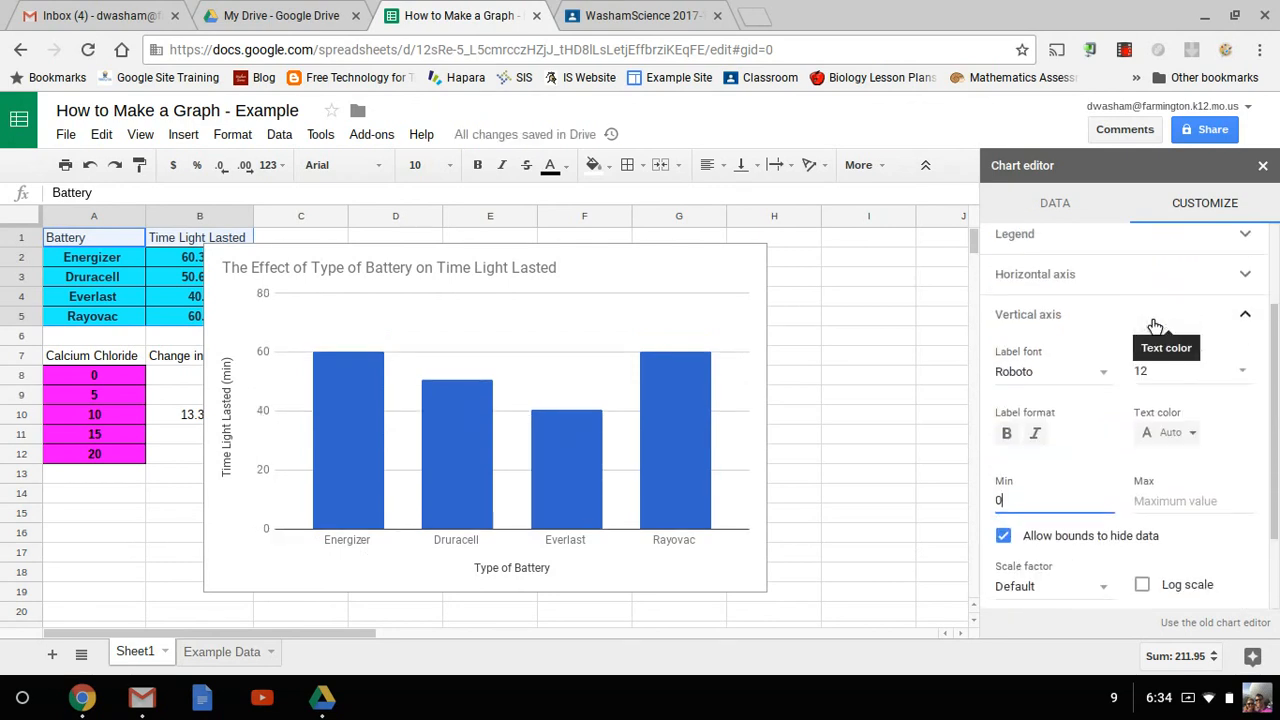
left_click(1150, 320)
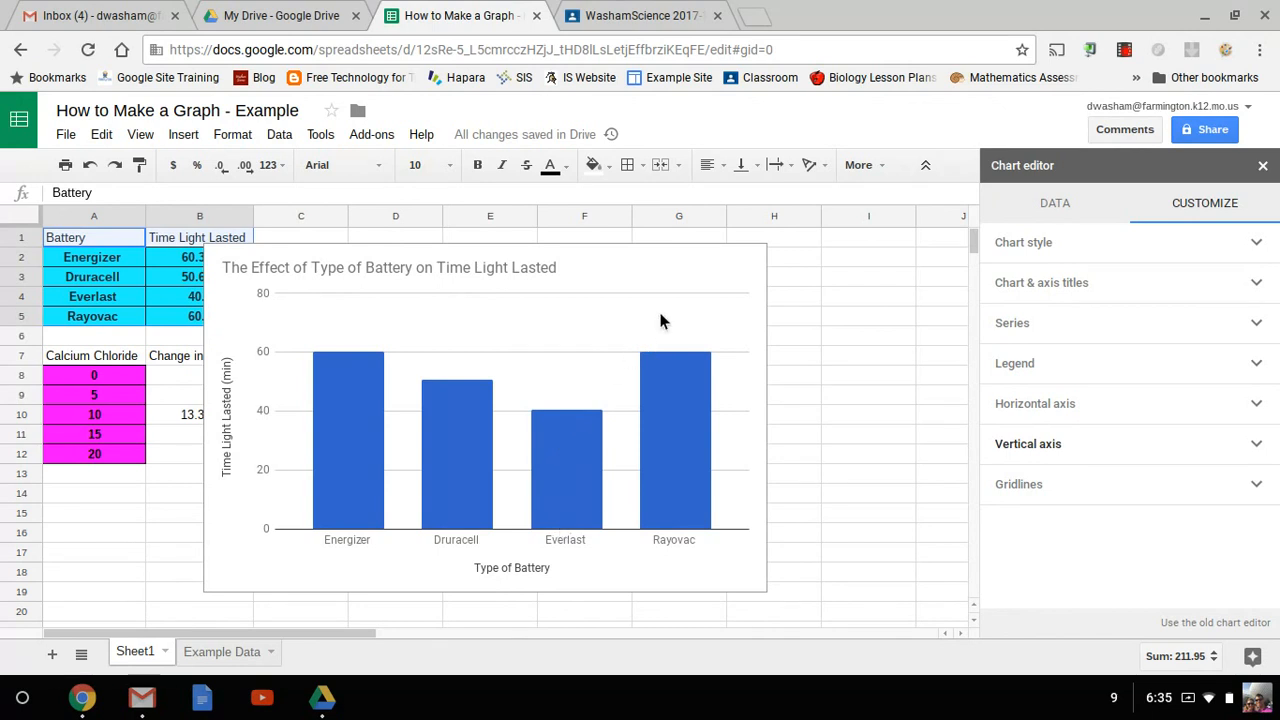
- Move the battery chart to its own sheet and rename that sheet "Bar Graph"
left_click(678, 282)
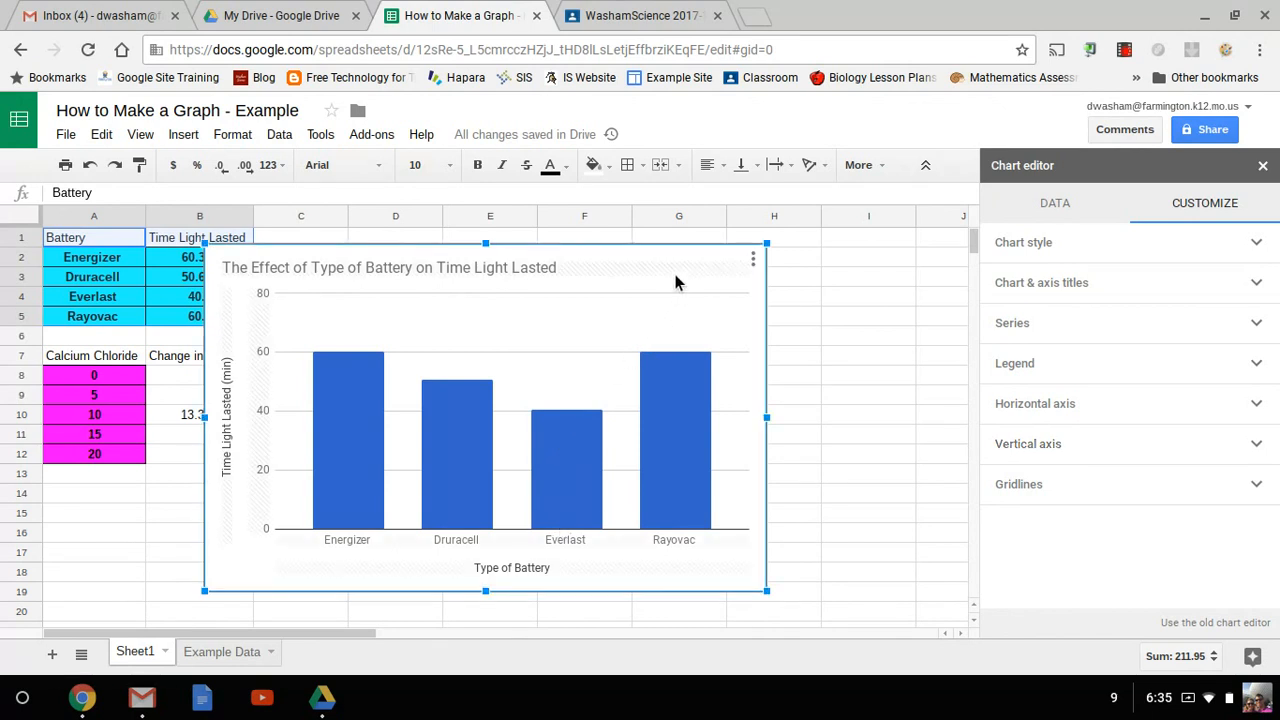
left_click(756, 262)
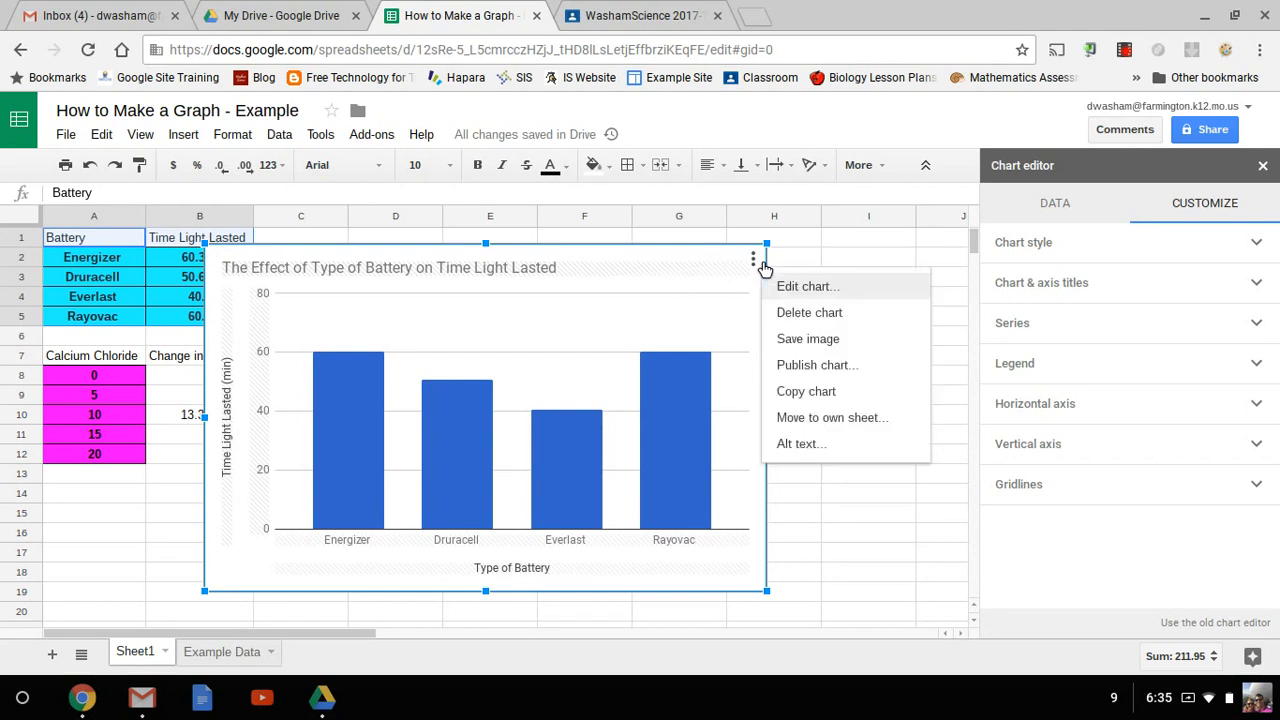
left_click(816, 420)
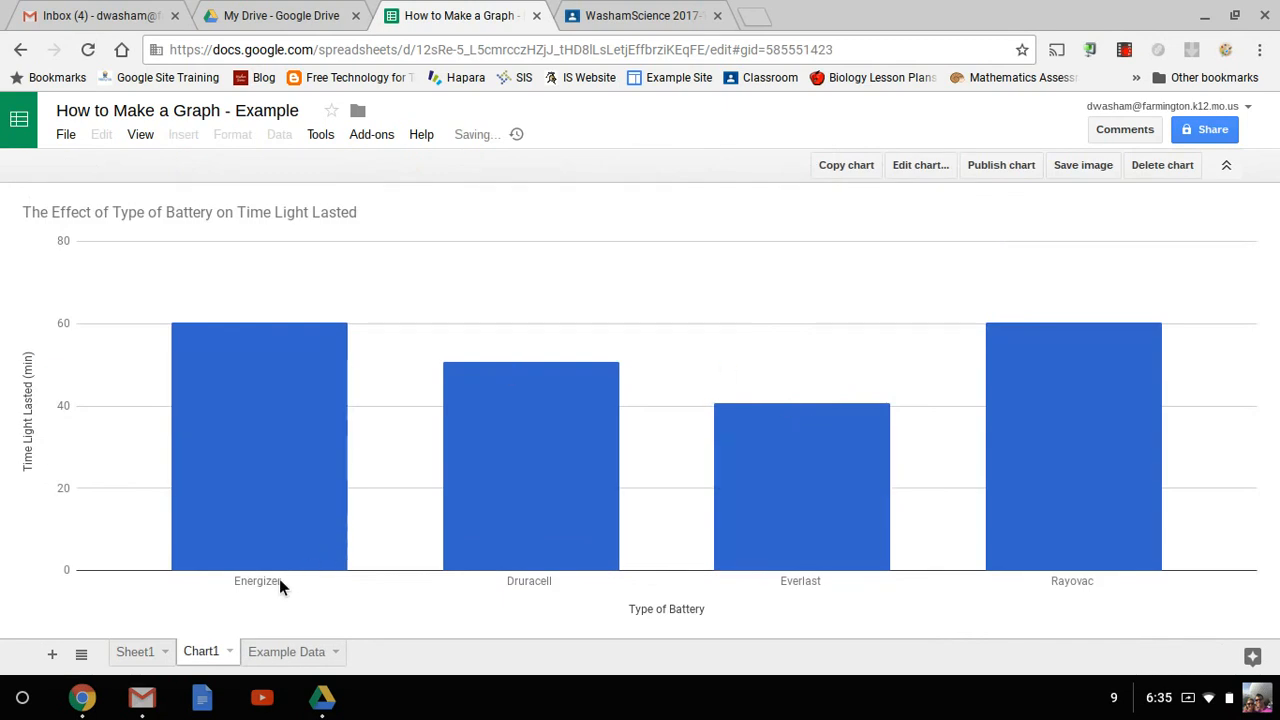
left_click(238, 661)
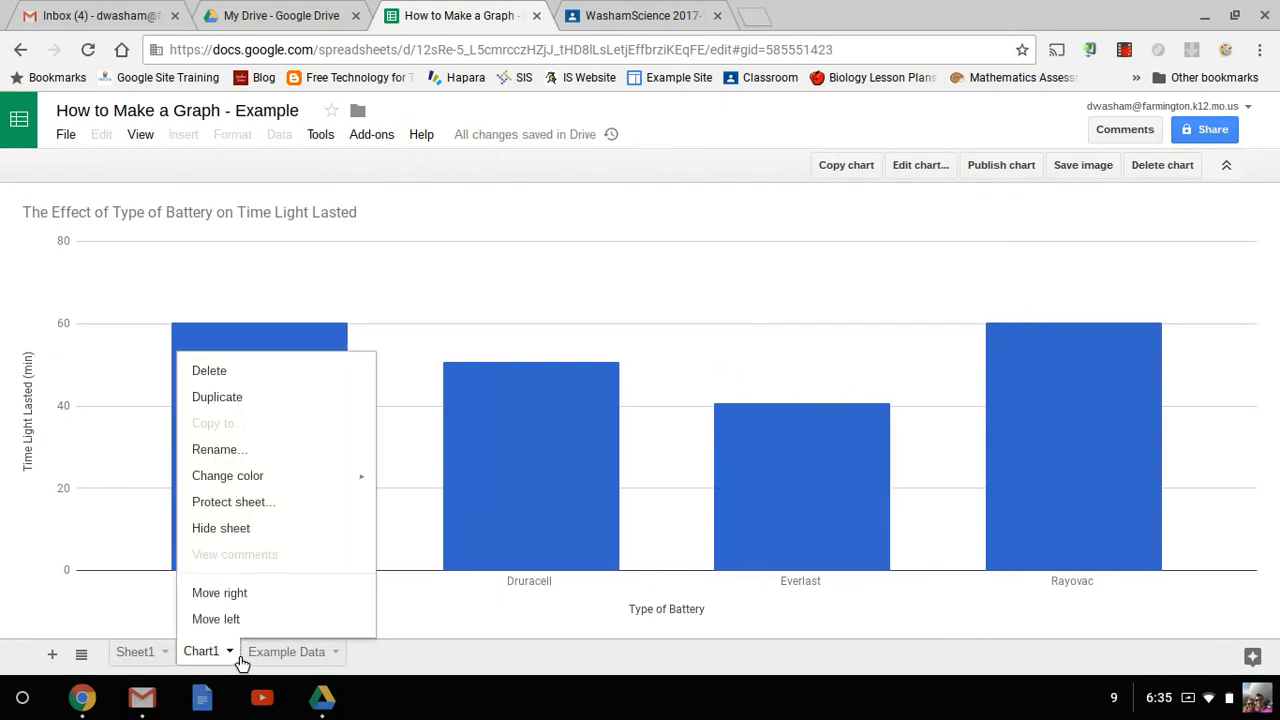
left_click(245, 452)
type("Bar G")
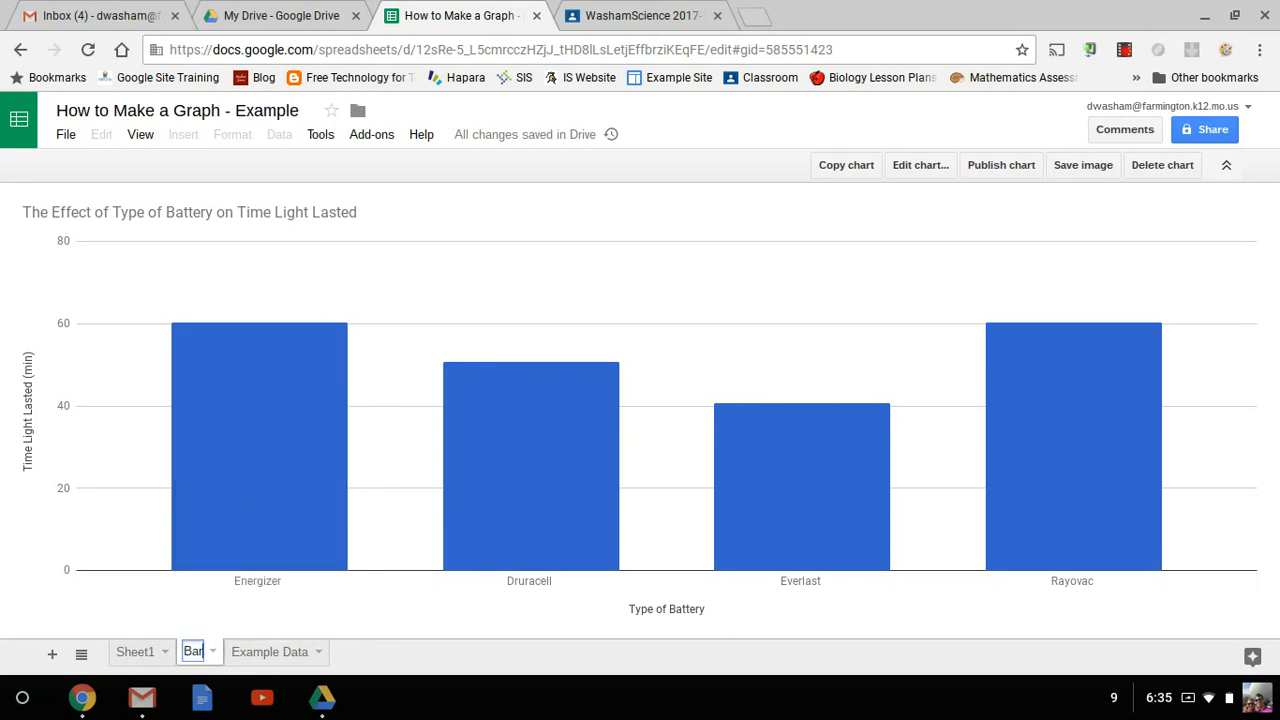
type("raph")
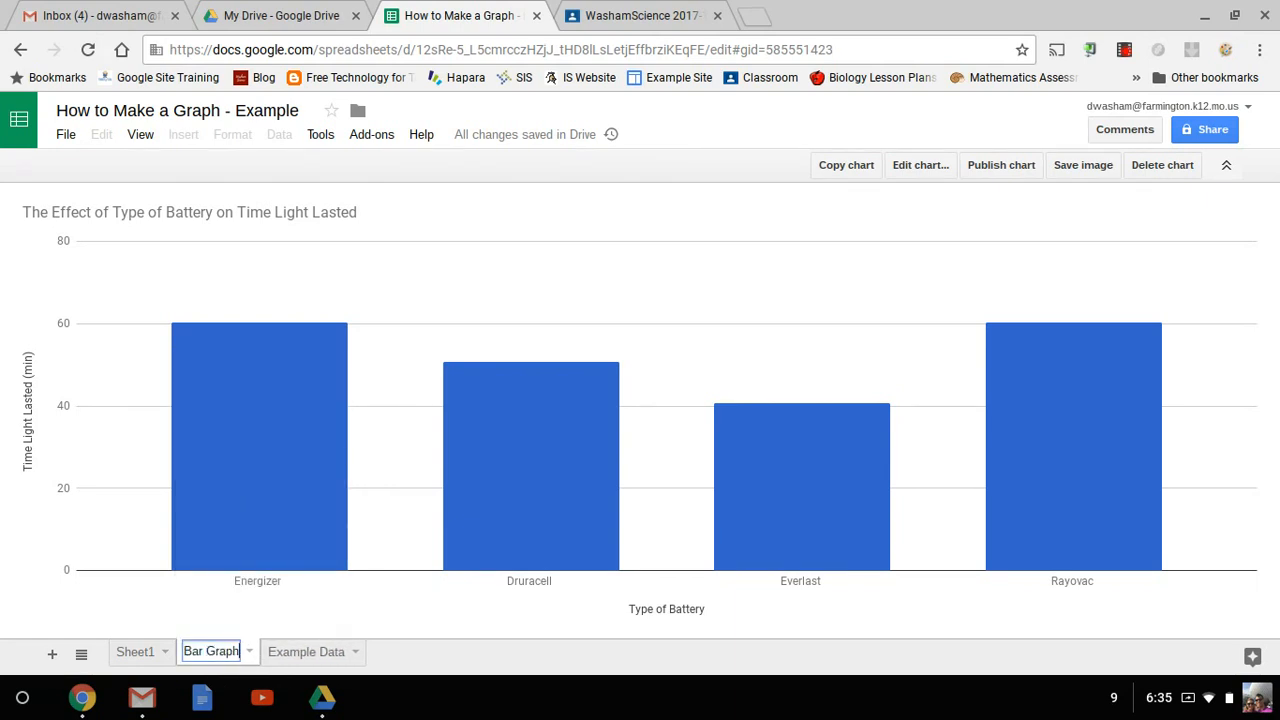
- Insert a chart of the calcium chloride data in A7:B12 of Sheet1 and change its type to a line chart
left_click(140, 663)
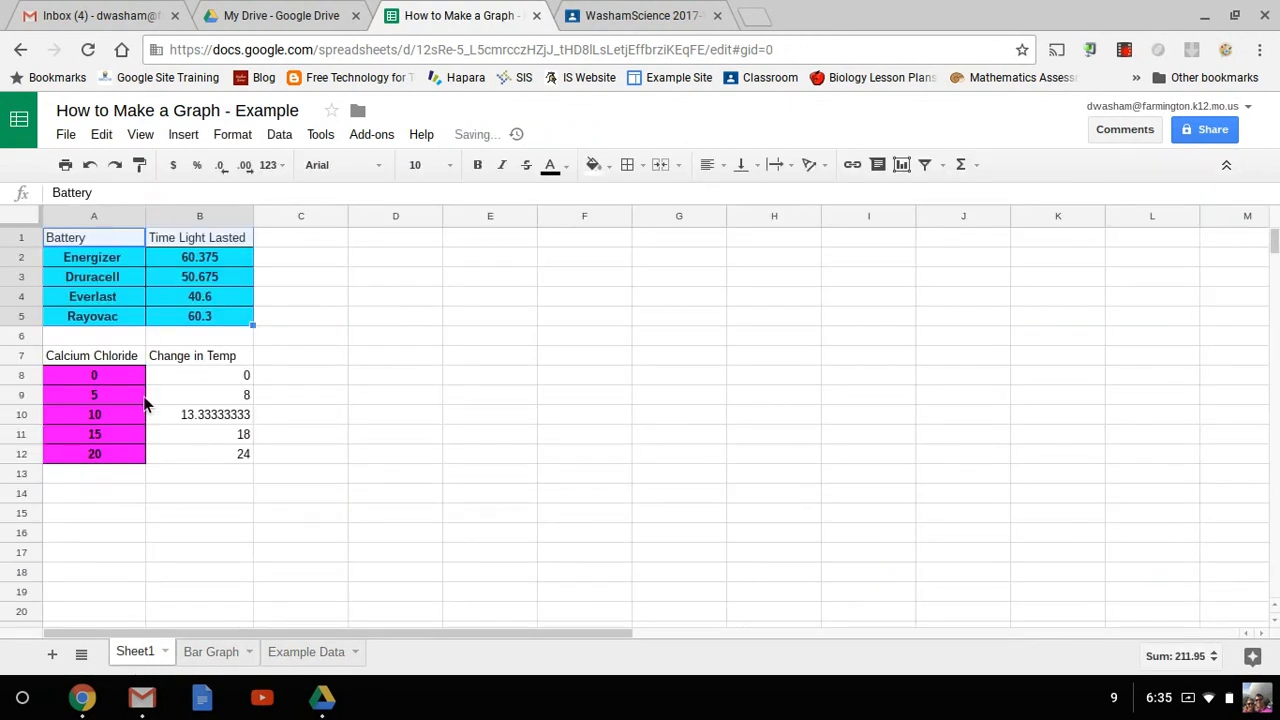
left_click_drag(121, 357, 182, 465)
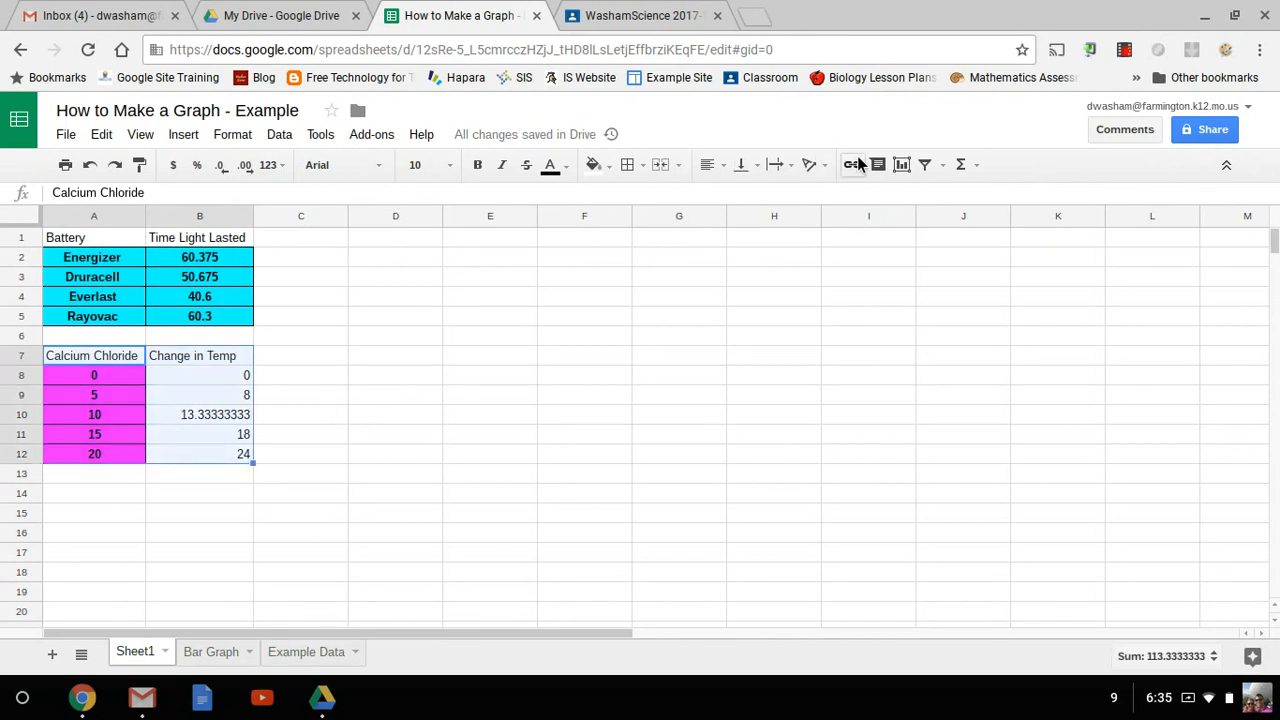
left_click(901, 167)
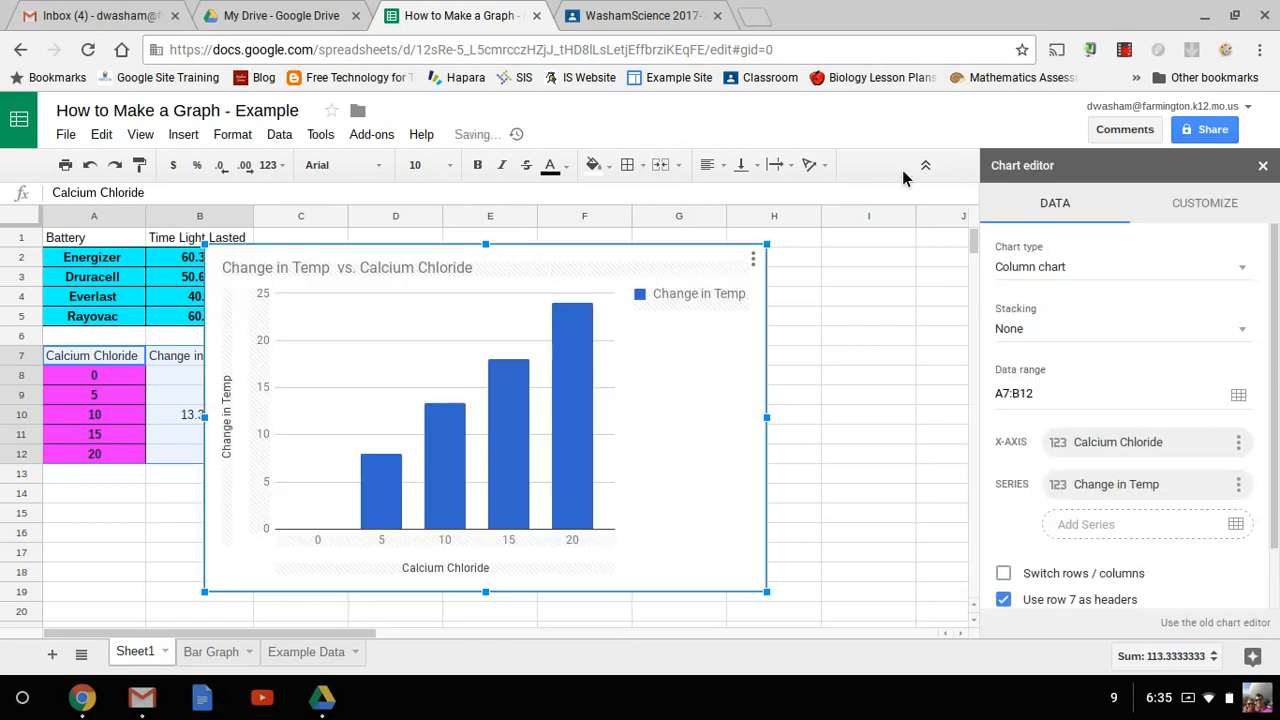
mouse_move(511, 429)
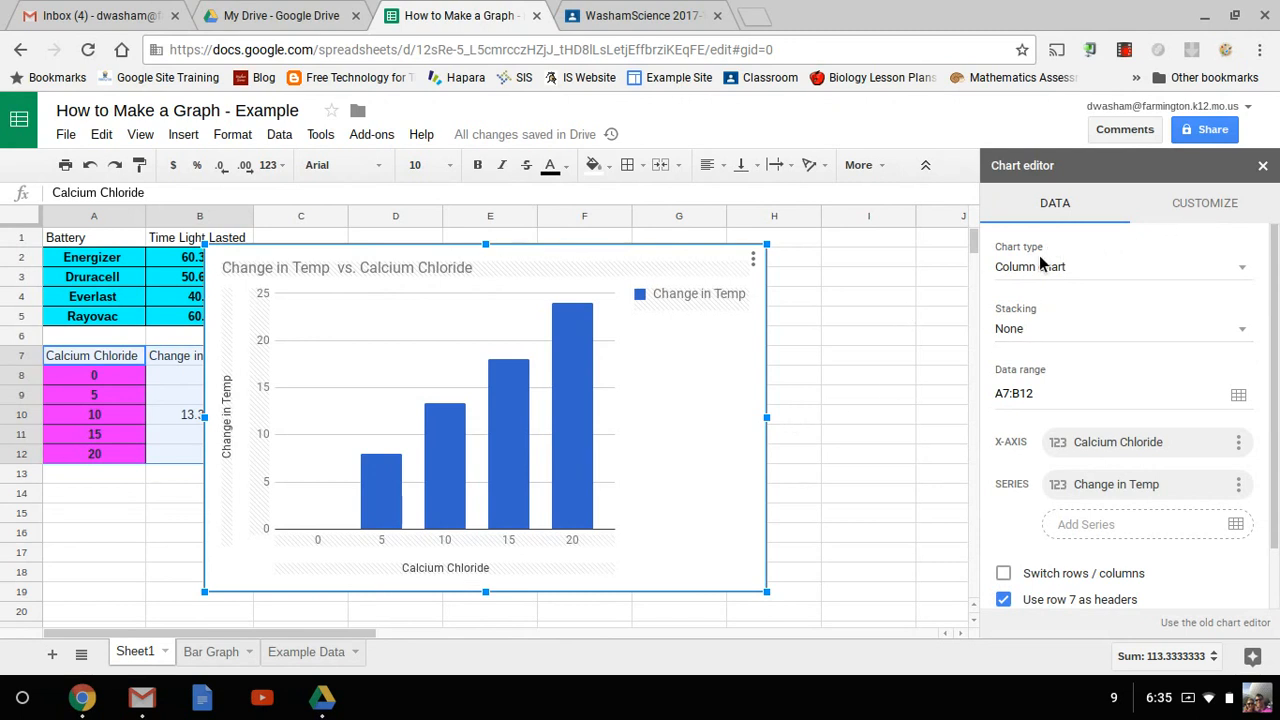
left_click(1104, 270)
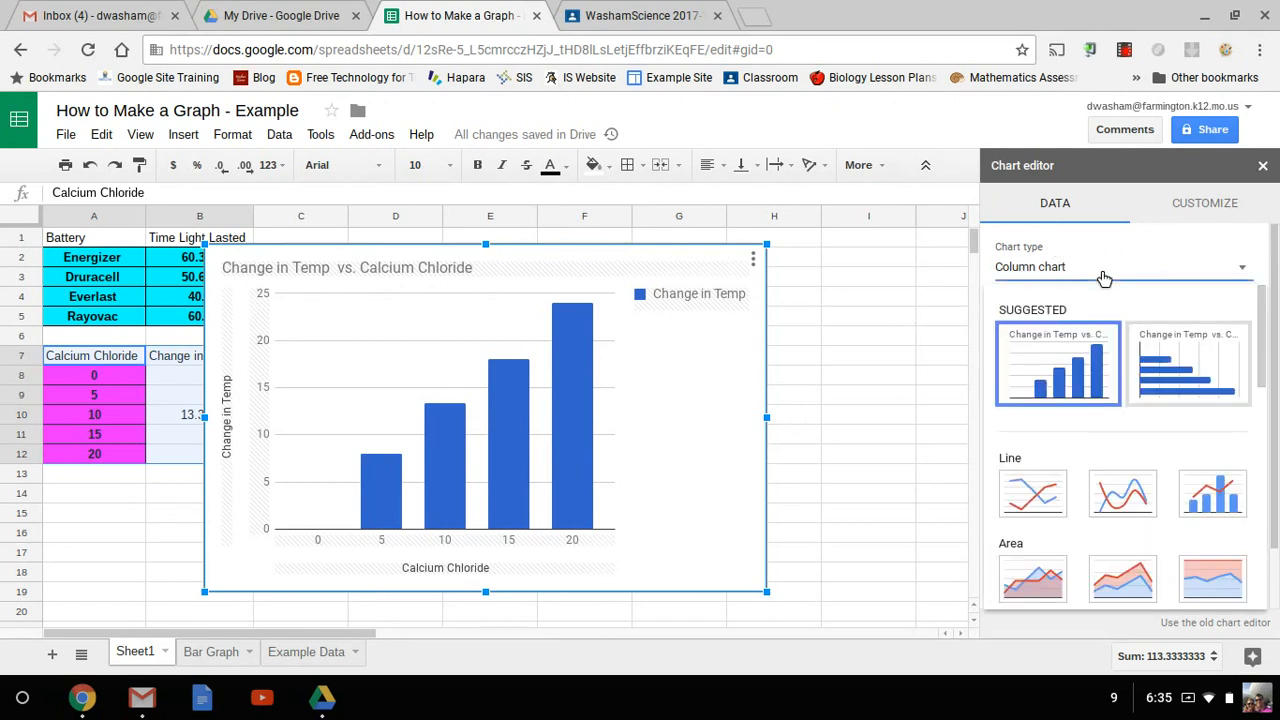
left_click(1035, 495)
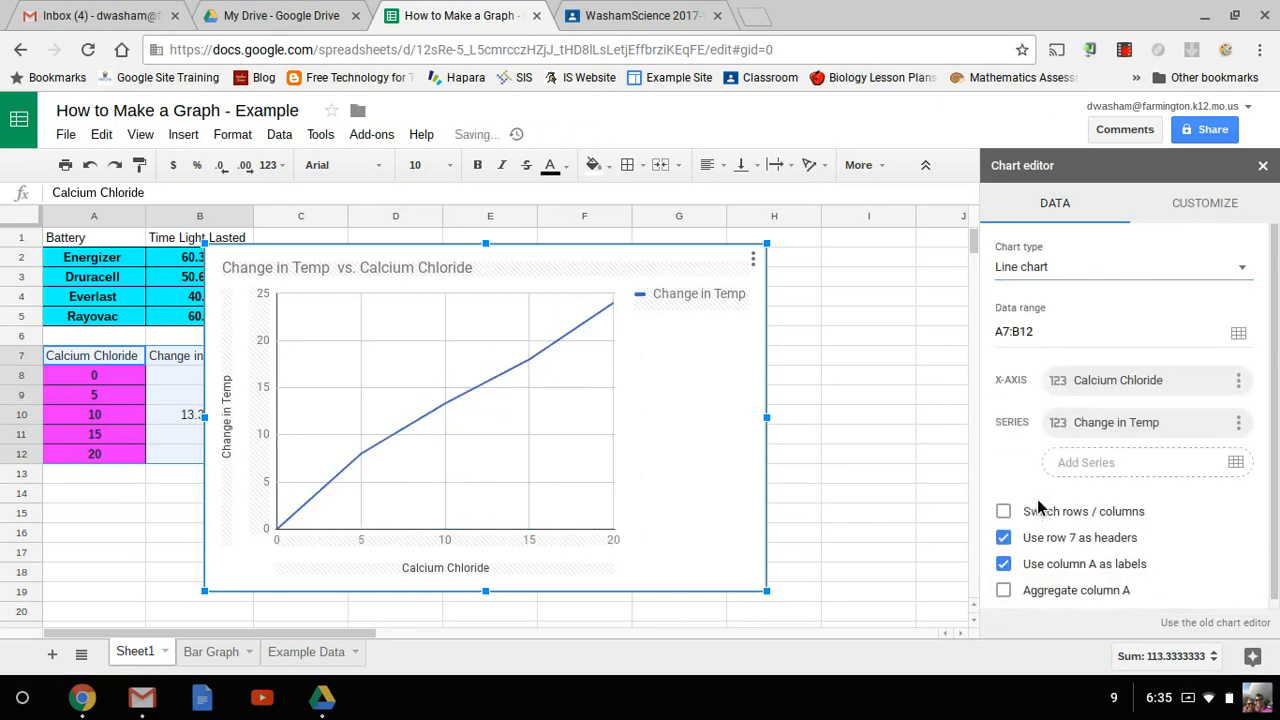
- Set the line chart's vertical axis title to "The Effect of Amount of Calcium Chloride on Change in Water Temperature"
left_click(1207, 210)
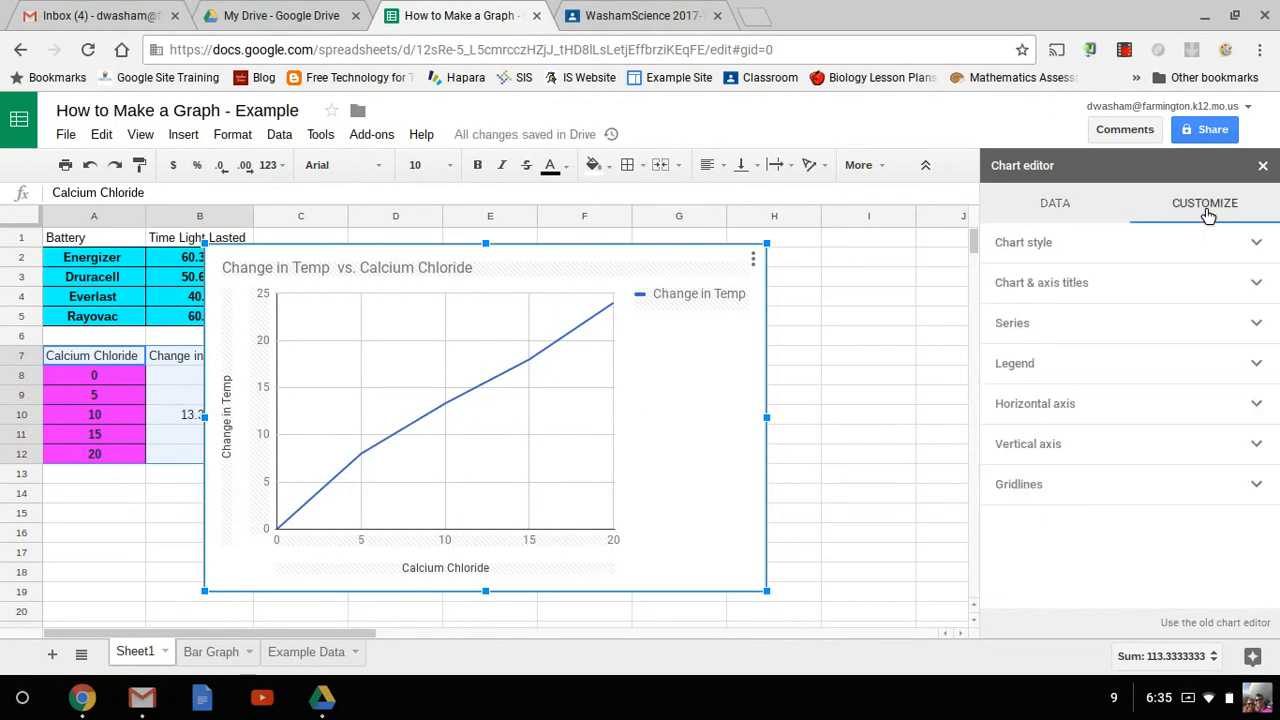
left_click(1135, 290)
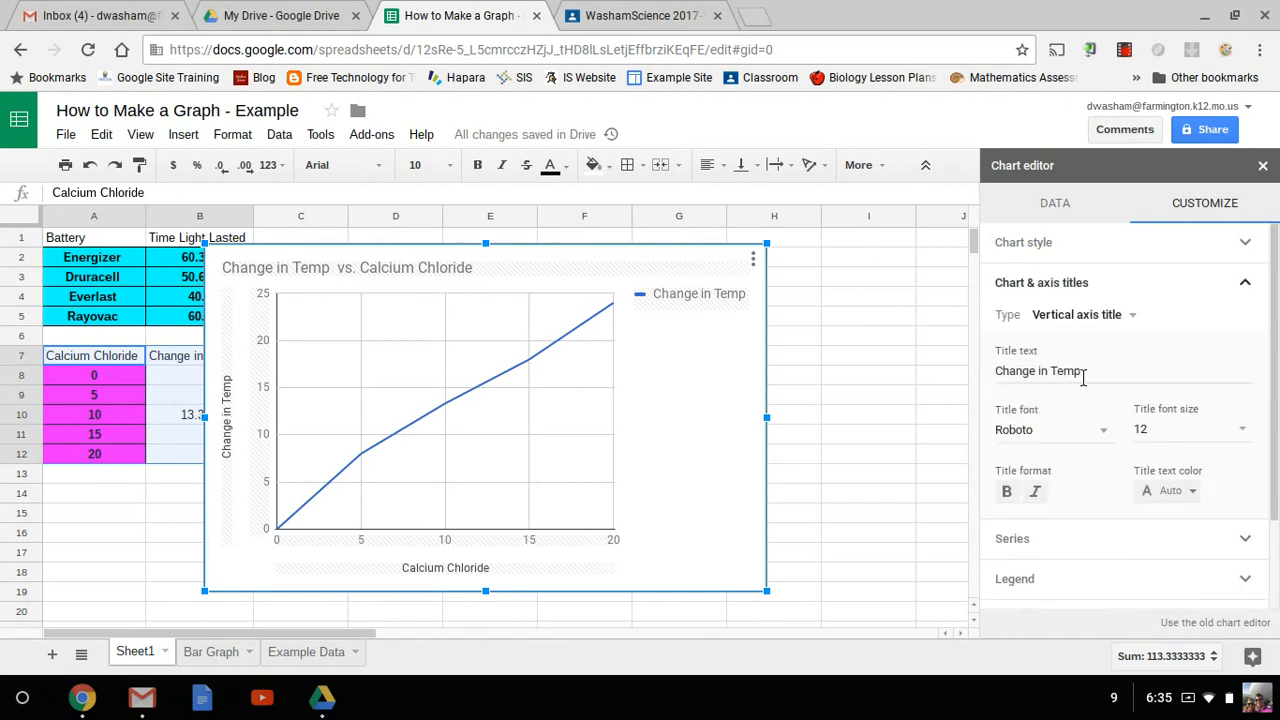
left_click(1007, 390)
key("BackSpace")
key("BackSpace")
key("BackSpace")
key("BackSpace")
key("BackSpace")
key("BackSpace")
key("BackSpace")
key("BackSpace")
key("BackSpace")
key("BackSpace")
key("BackSpace")
key("BackSpace")
key("BackSpace")
key("BackSpace")
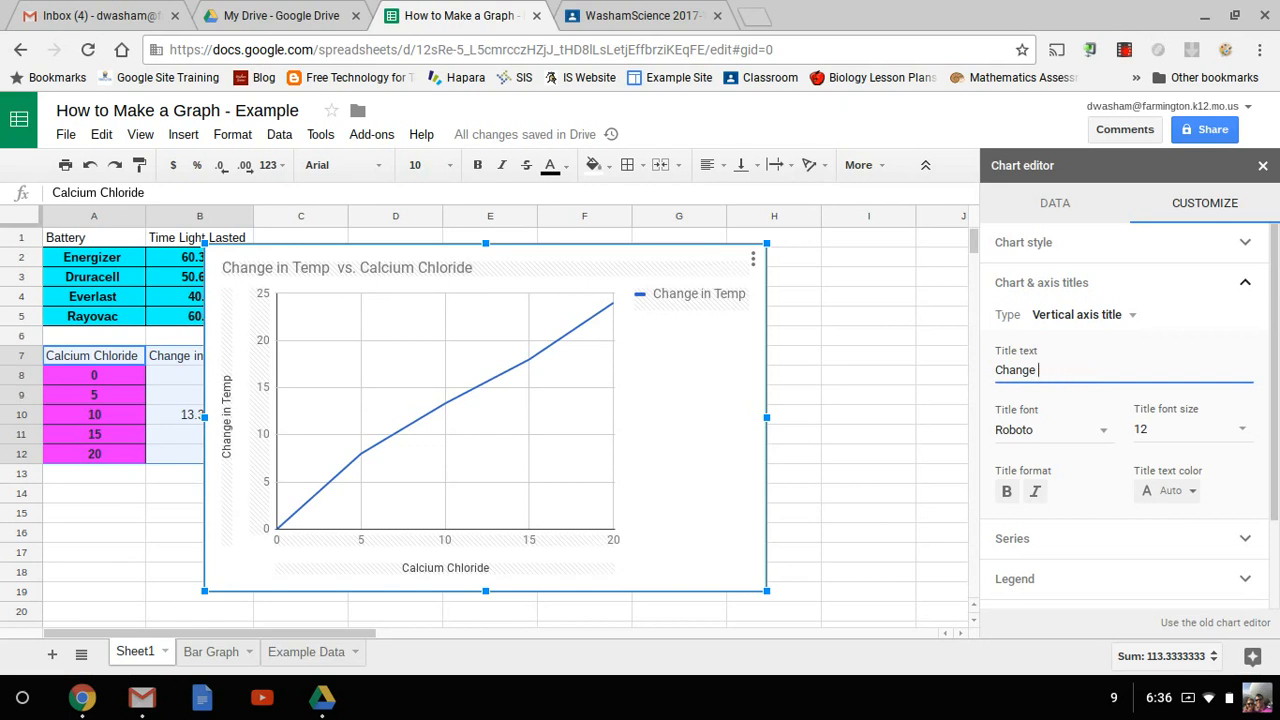
type("The Effect of ")
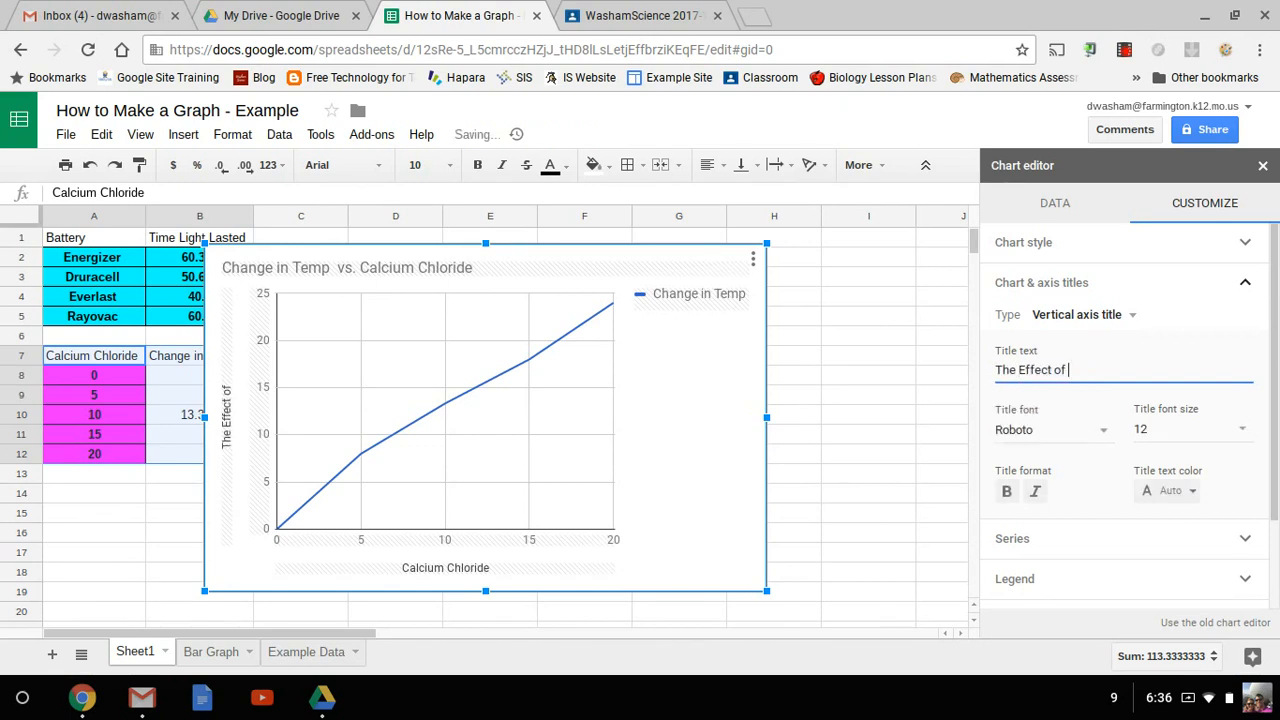
type("CAmo")
type("Amo")
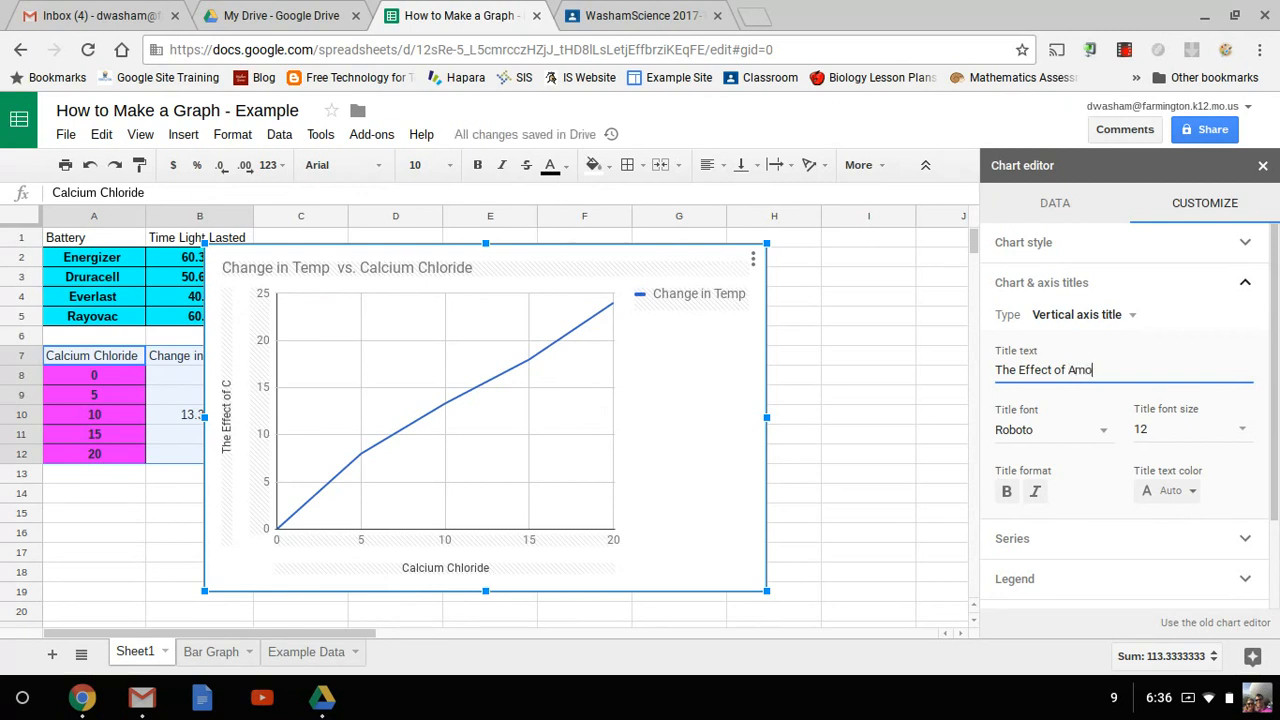
type("unt of Calcium Chloride on Change in")
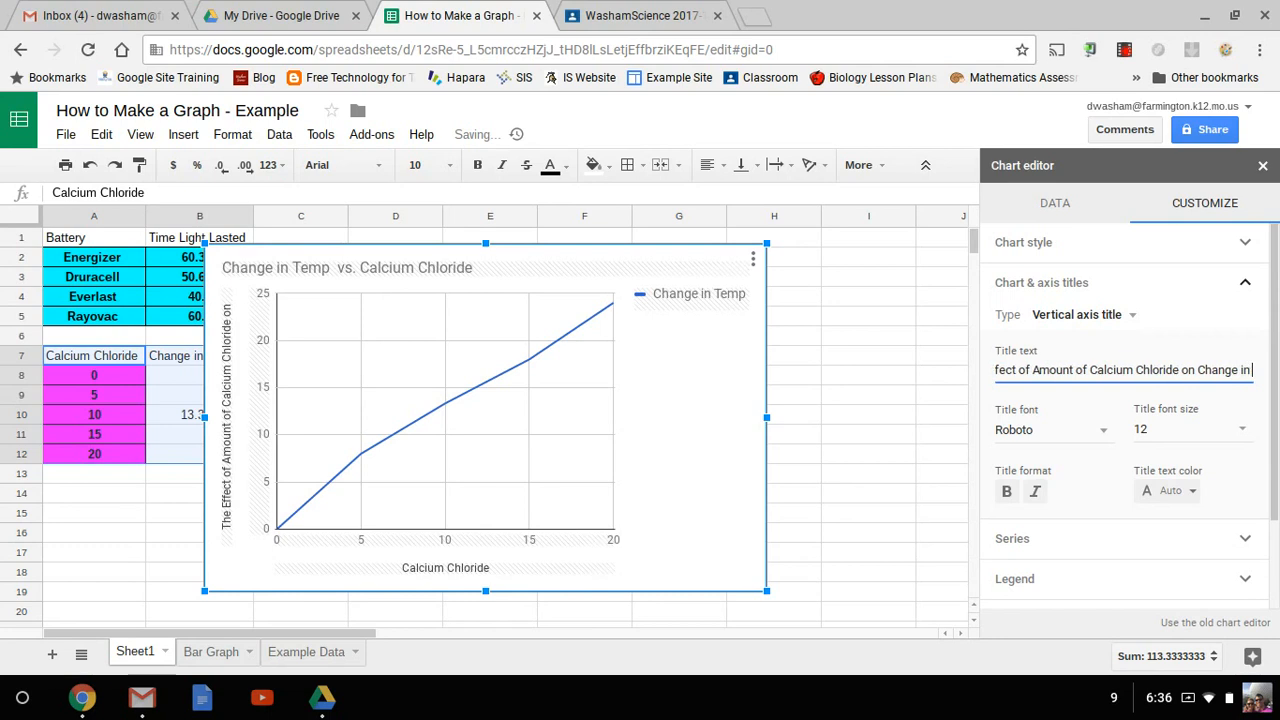
type(" Water Temp")
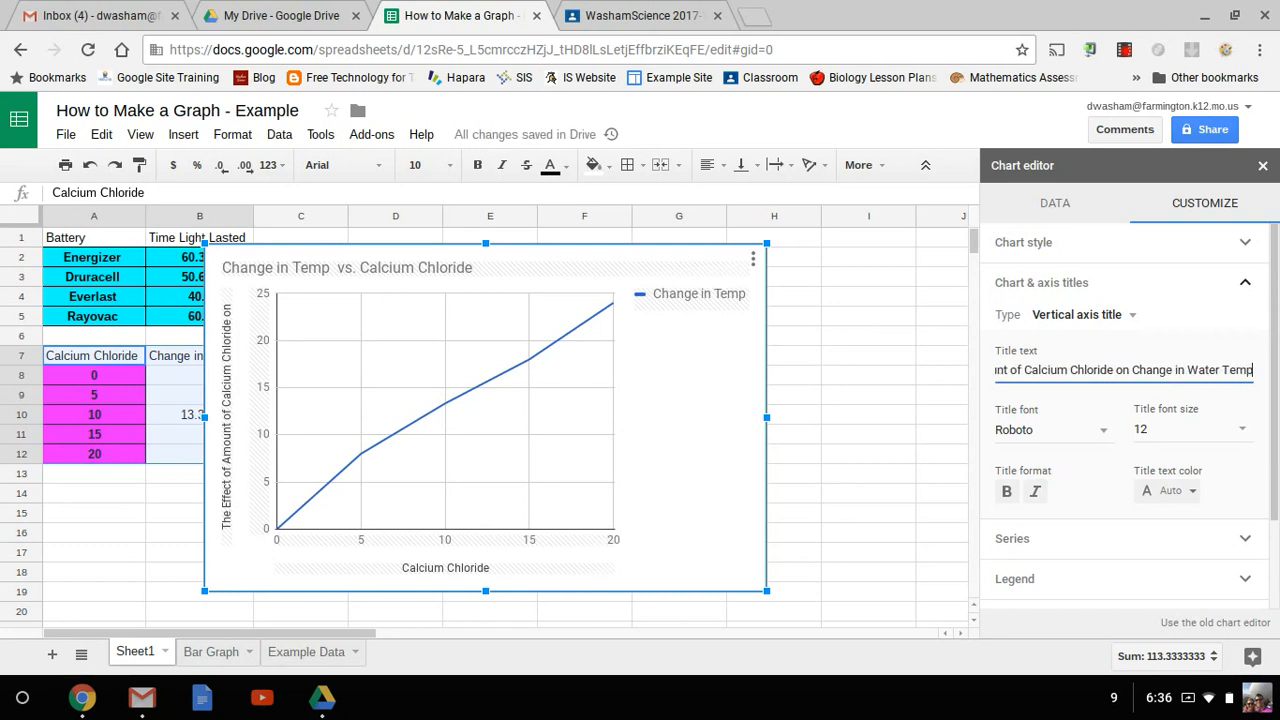
type("erature")
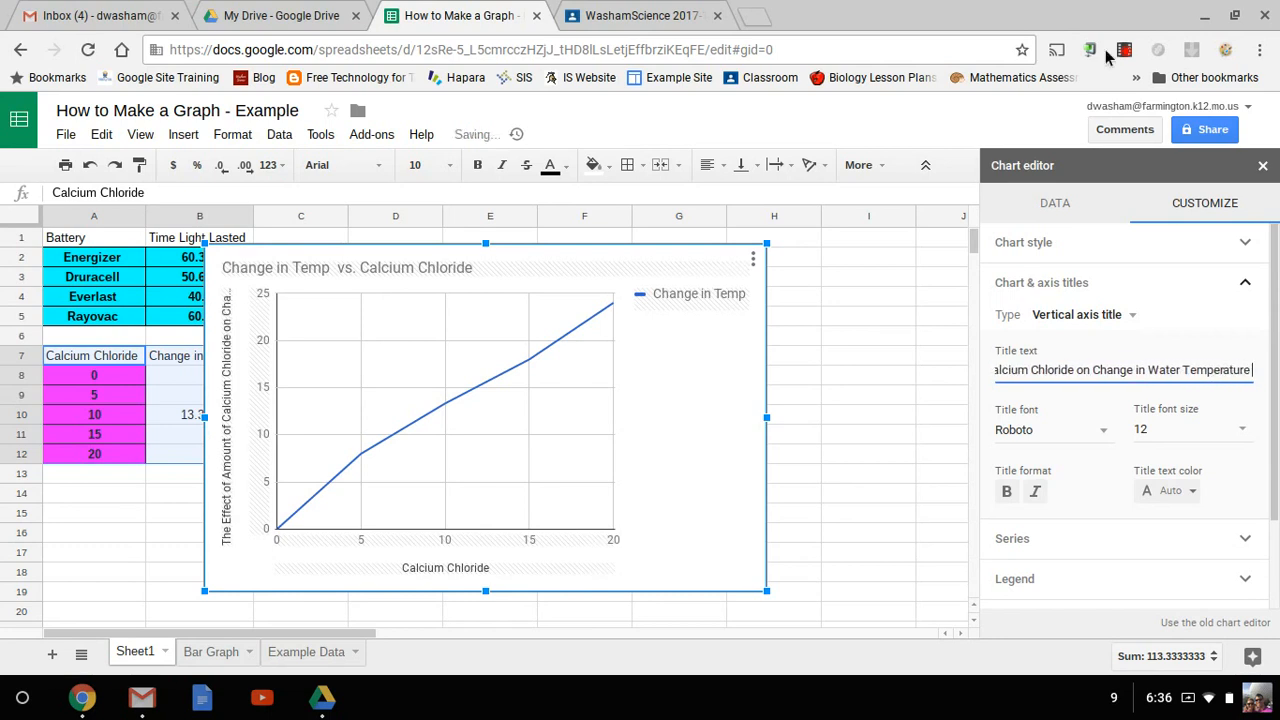
- Check the variable names and units in Homework Data Table #2 in Google Classroom, and return to the spreadsheet
left_click(690, 15)
scroll(631, 264, "down", 3)
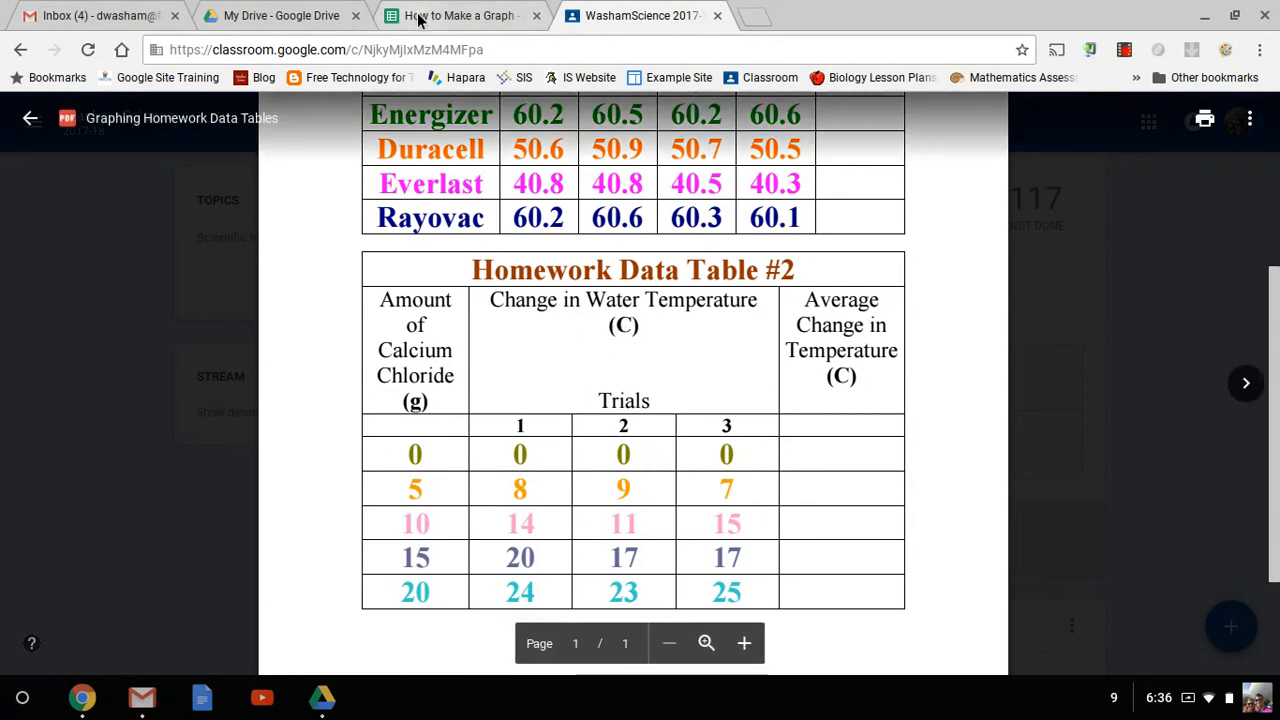
key("ctrl+shift+Tab")
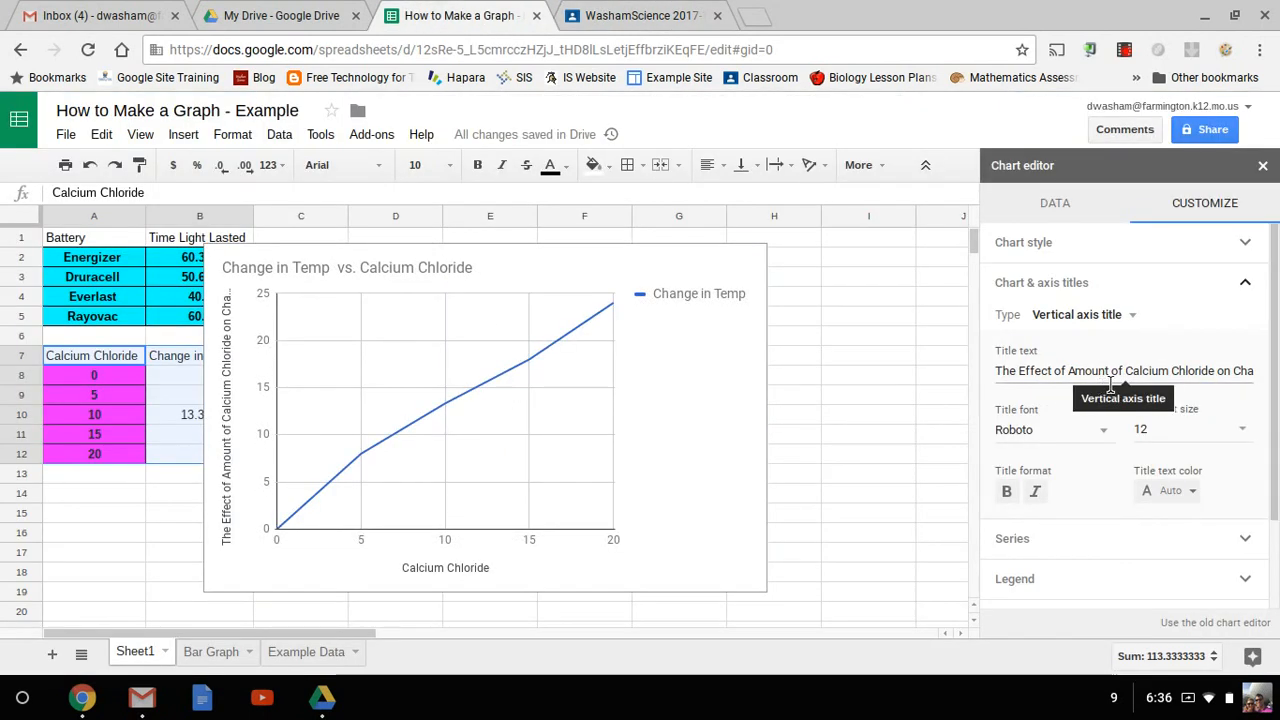
- Clear the misplaced vertical axis title from the calcium chloride line chart
left_click(1140, 316)
left_click(1119, 292)
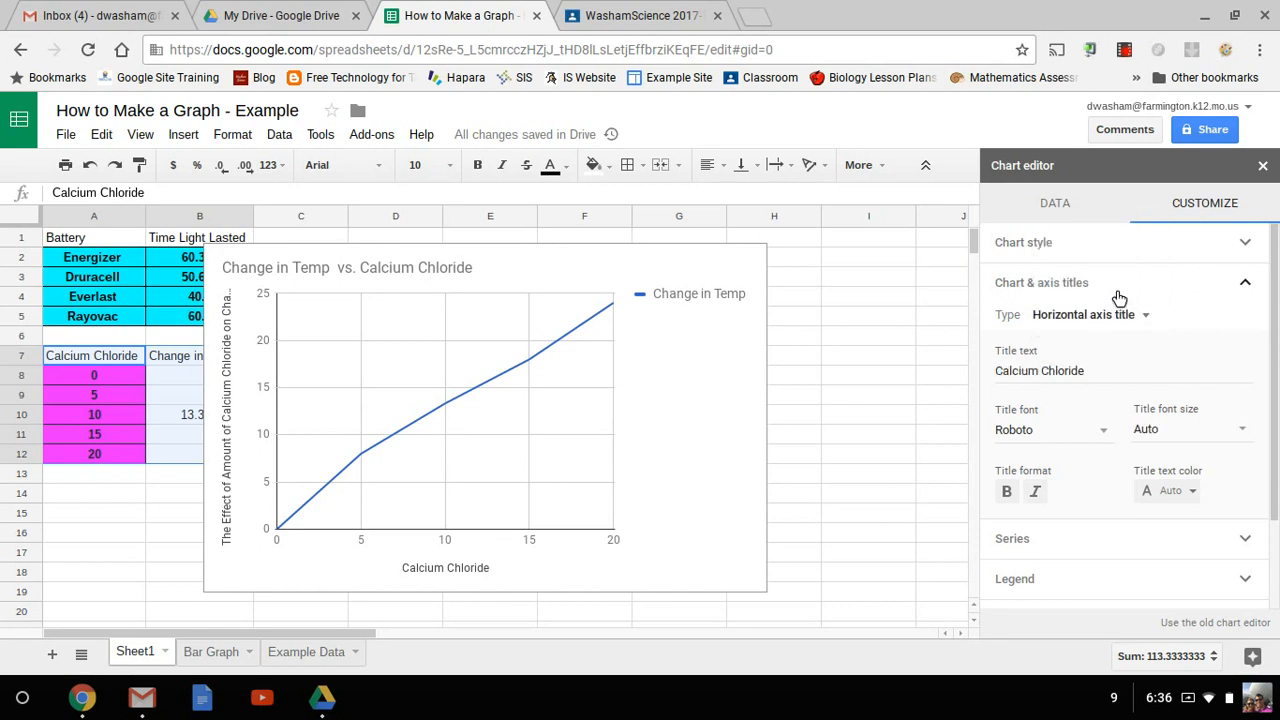
left_click(1102, 316)
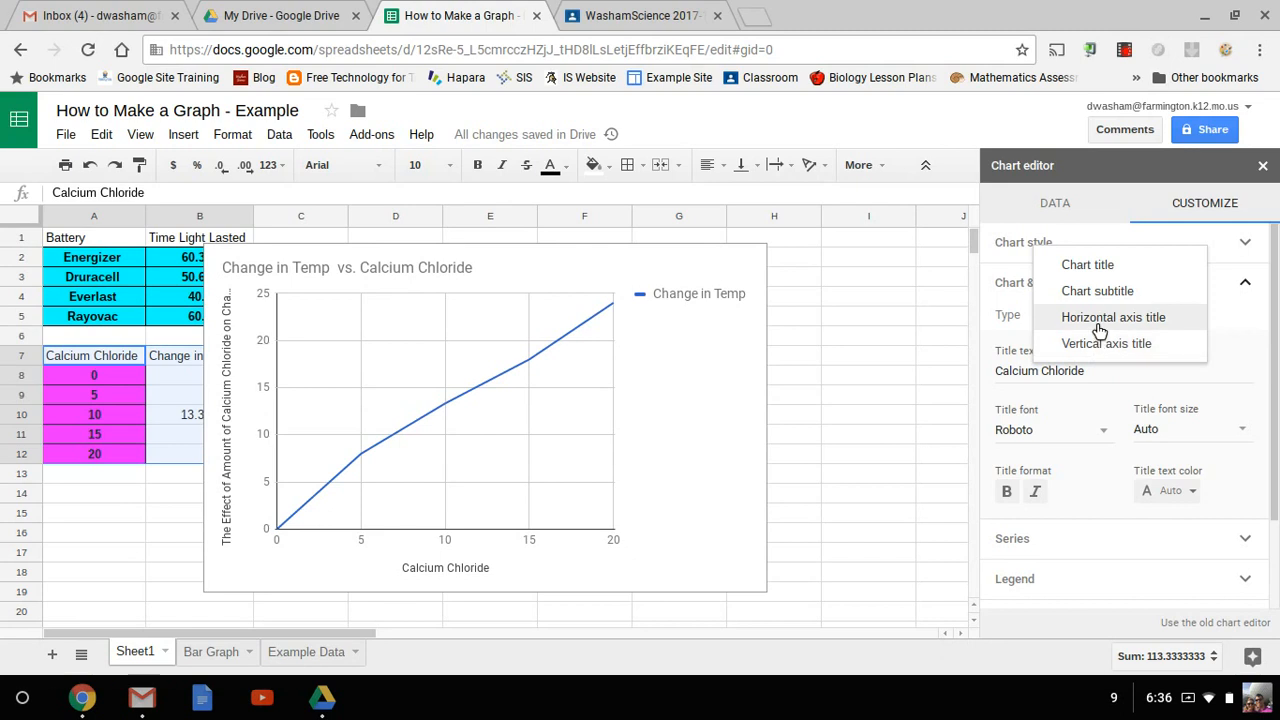
left_click(1099, 348)
left_click(1090, 370)
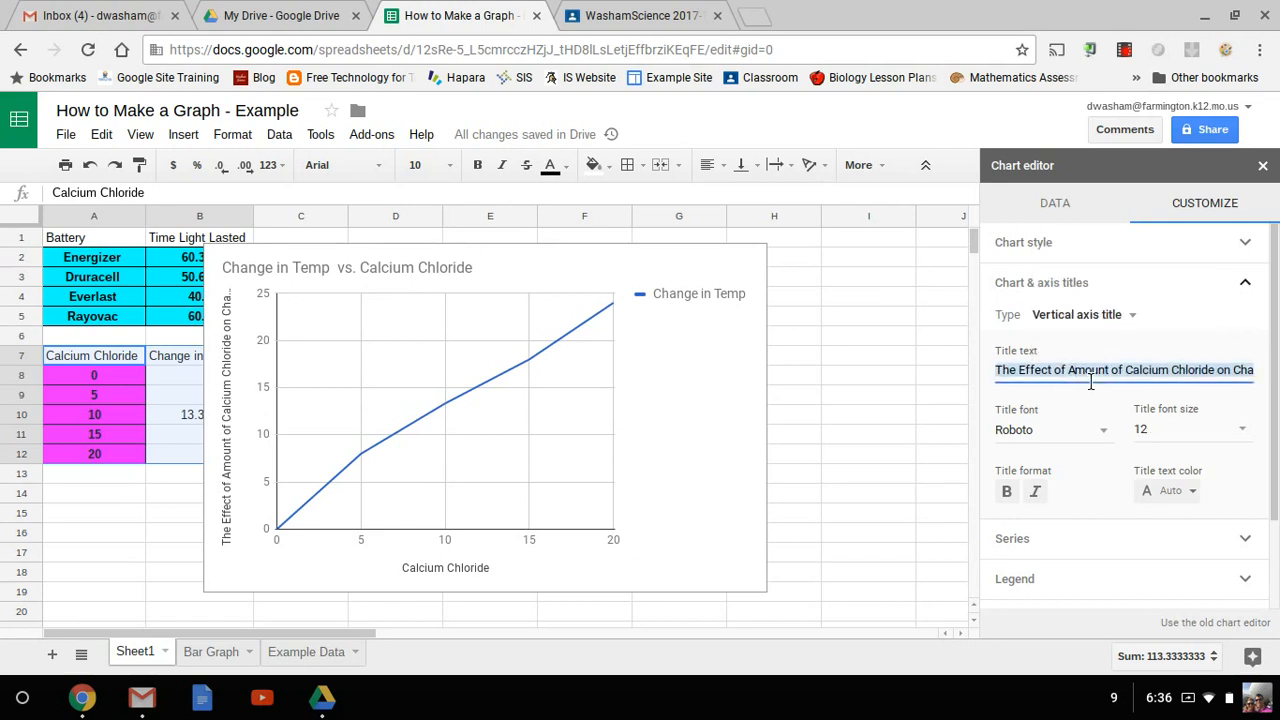
key("BackSpace")
- Set the line chart's title to "The Effect of Amount of Calcium Chloride on Change in Water Temperature"
left_click(1100, 315)
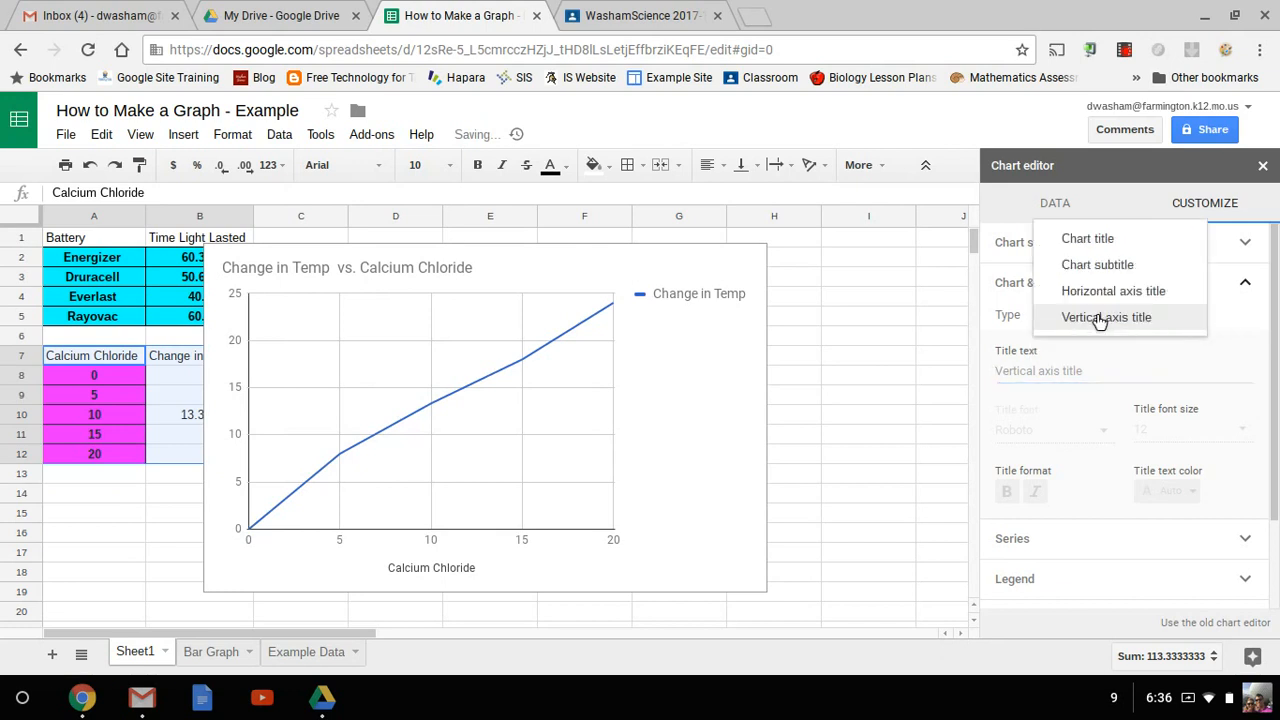
left_click(1098, 246)
left_click(1077, 372)
key("ctrl+v")
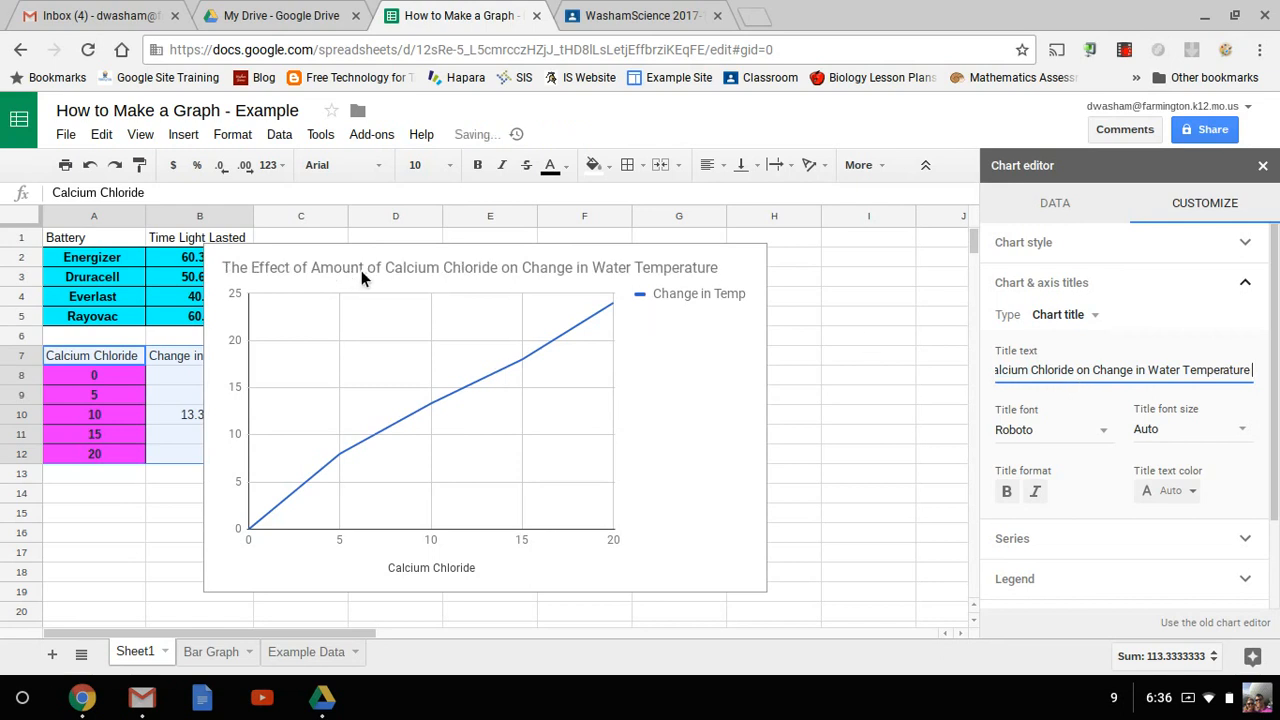
- Set the line chart's horizontal axis title to "Amount of Calcium Chloride (g)", checking the unit in the Classroom data table
left_click(1098, 318)
left_click(1103, 370)
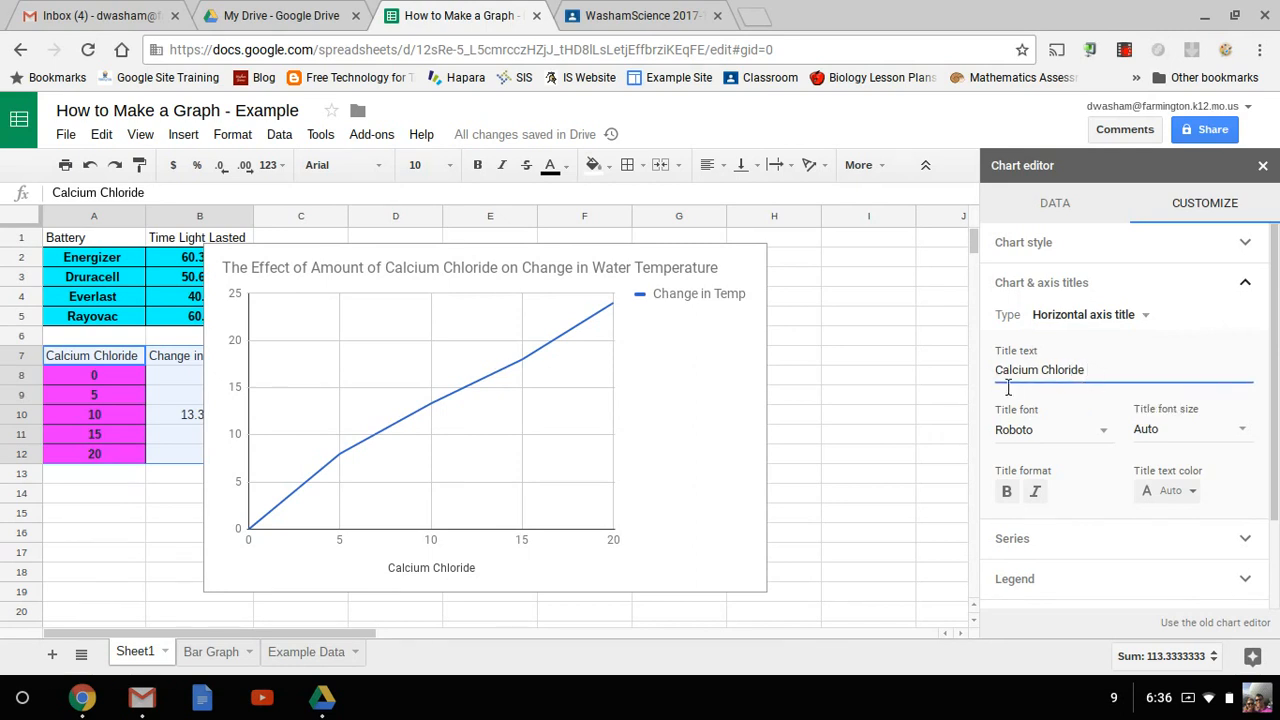
key("Left")
key("Left")
type("Amount of")
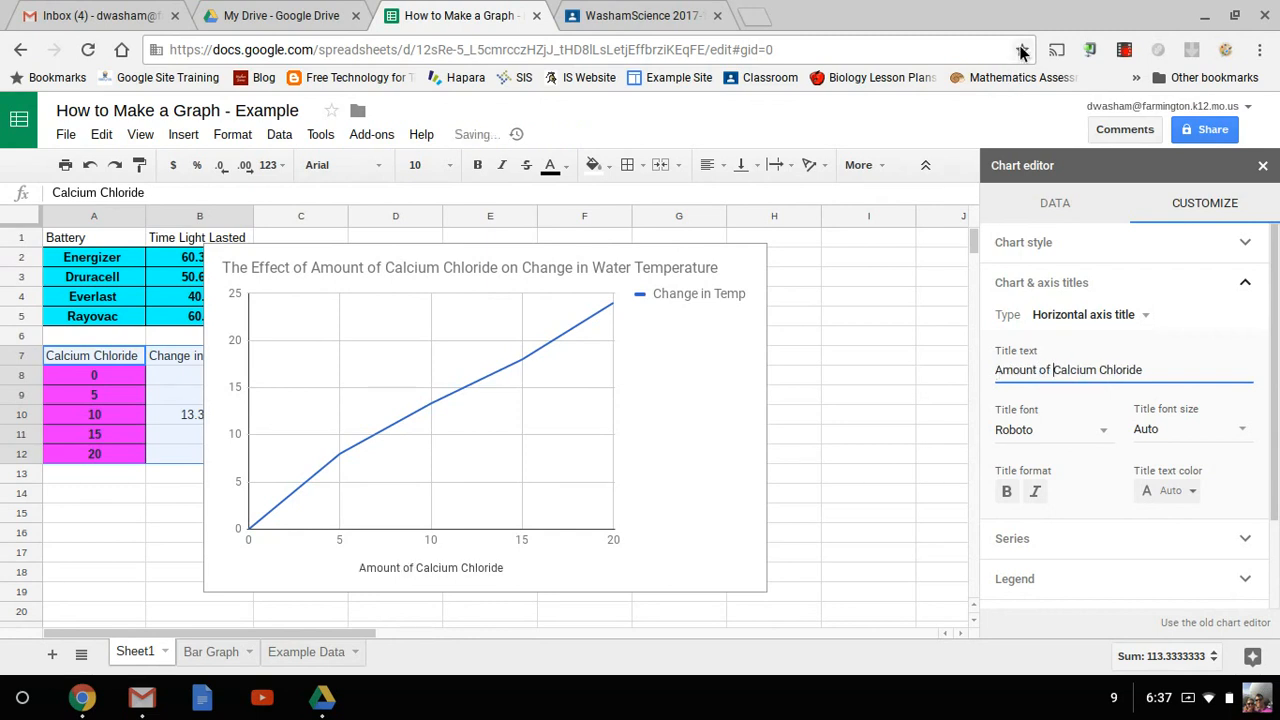
left_click(650, 15)
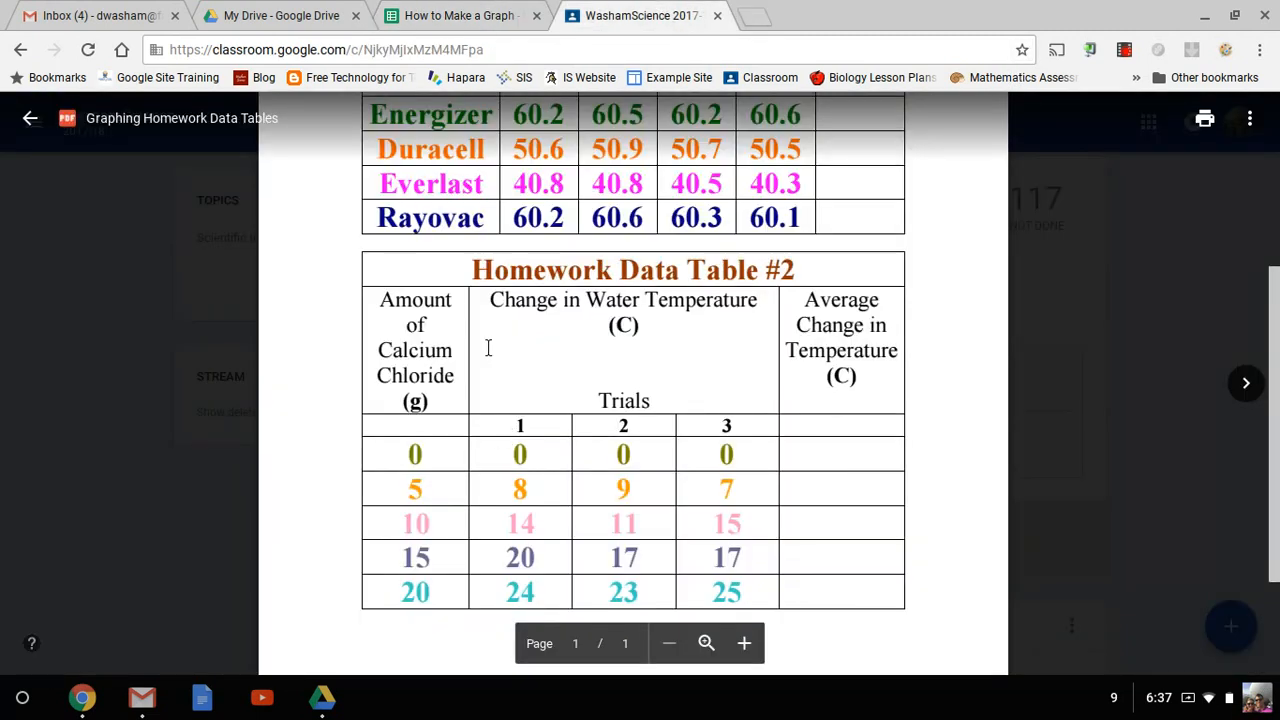
left_click(484, 20)
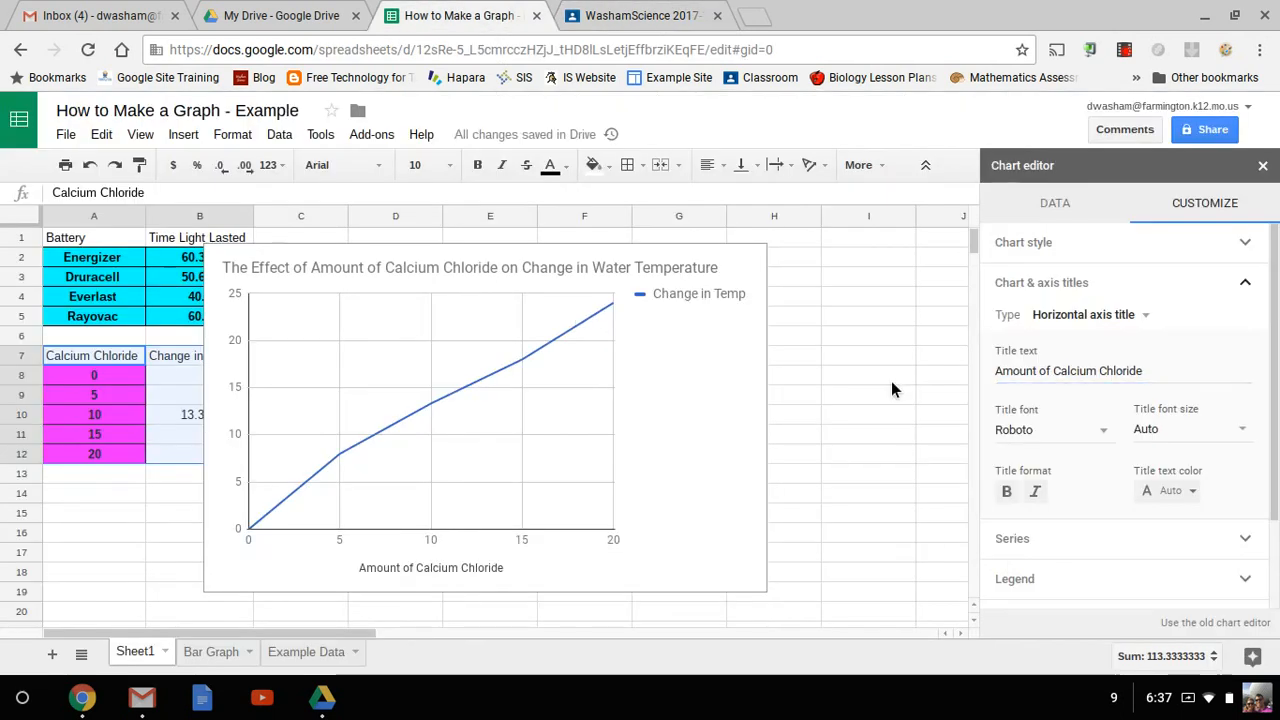
left_click(1170, 370)
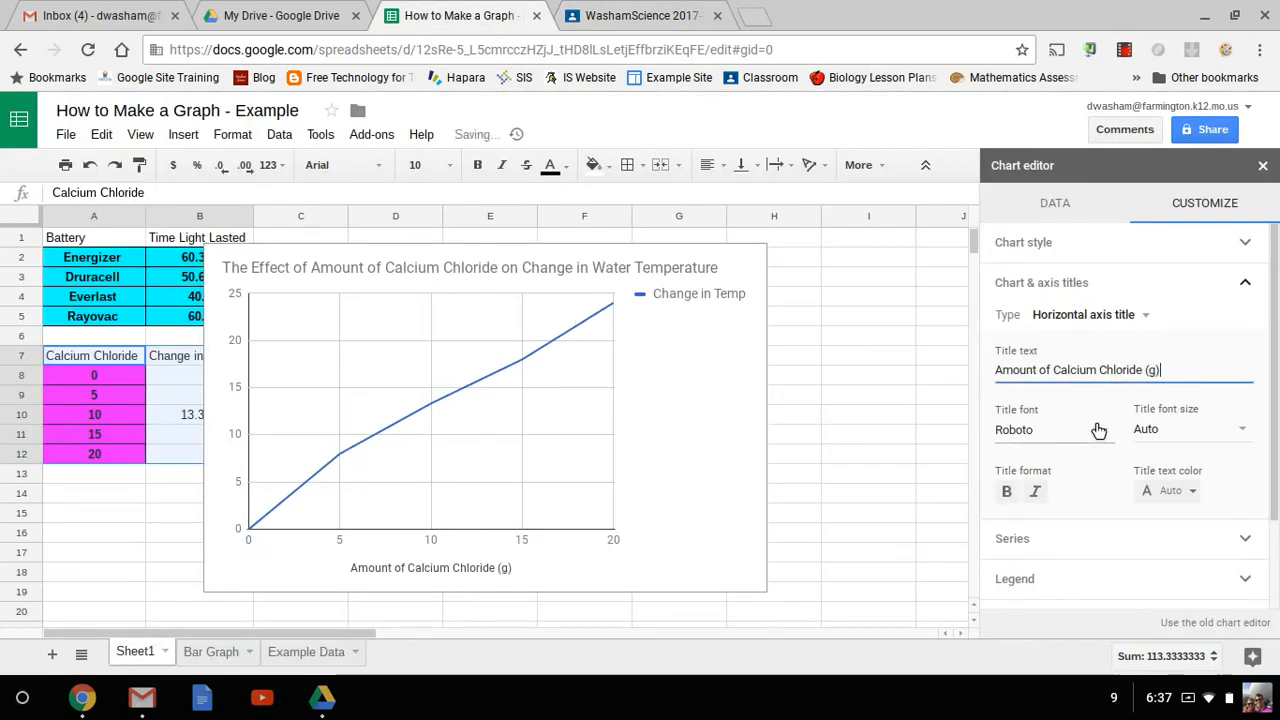
- Set the line chart's vertical axis title to "Change in Water Temperature (C)"
left_click(1122, 316)
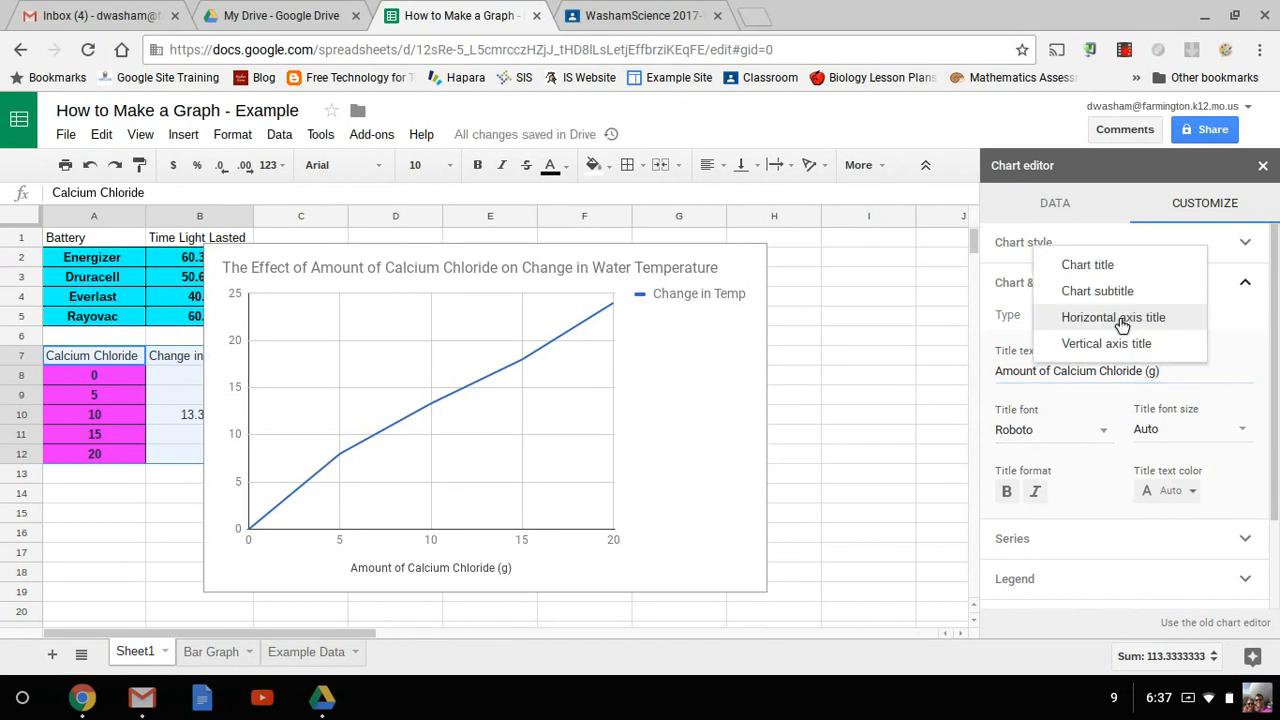
left_click(1112, 348)
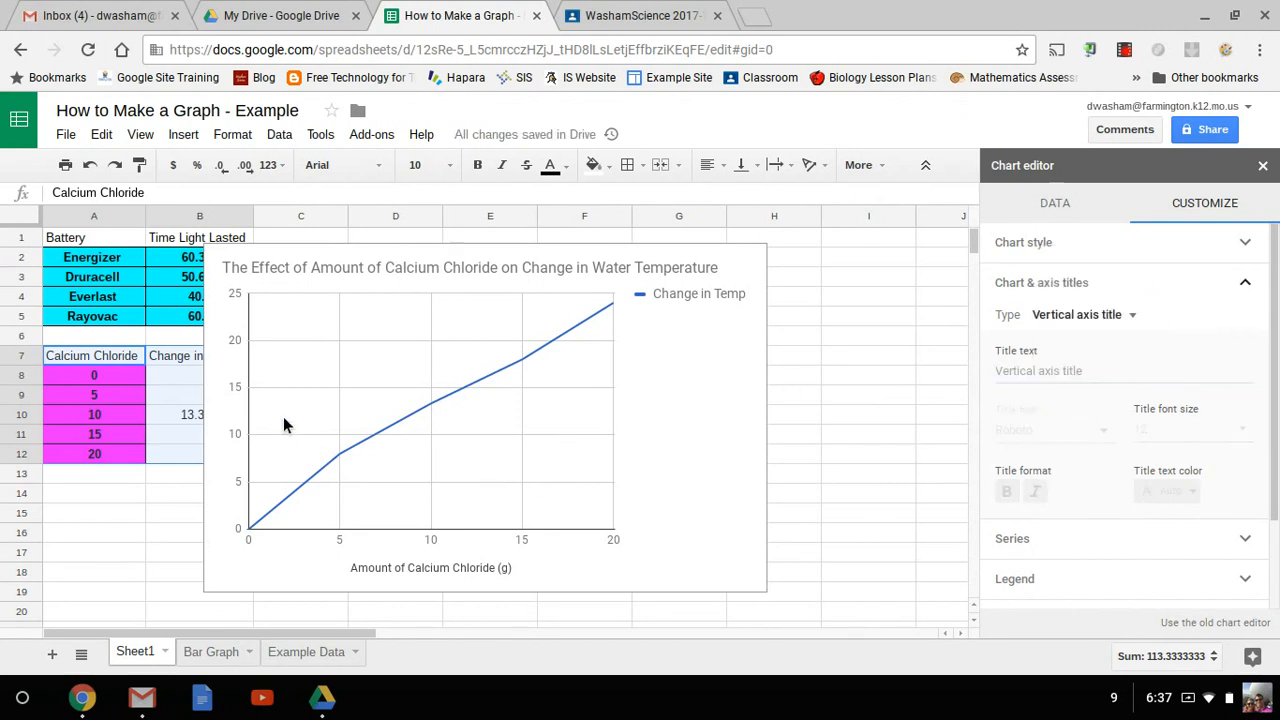
left_click(1106, 376)
type("W")
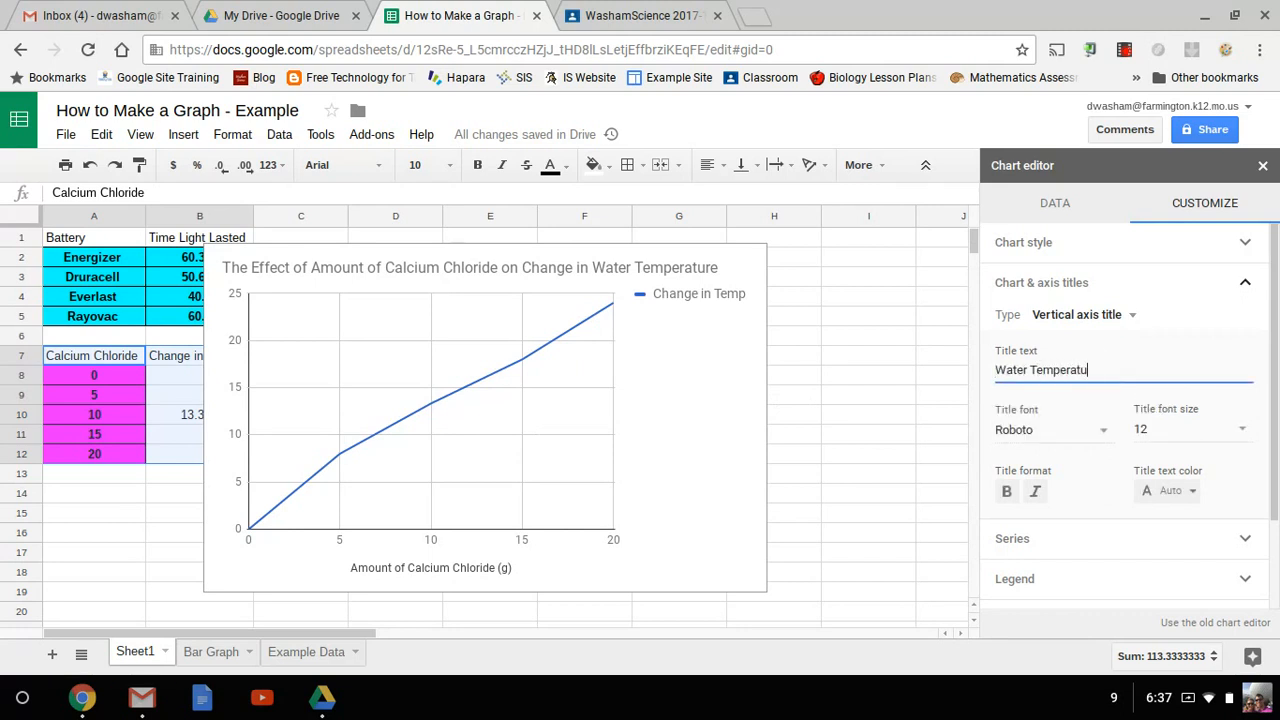
type("ater Temperatu")
key("BackSpace")
key("BackSpace")
key("BackSpace")
key("BackSpace")
key("BackSpace")
key("BackSpace")
key("BackSpace")
key("BackSpace")
key("BackSpace")
key("BackSpace")
key("BackSpace")
key("BackSpace")
key("BackSpace")
key("BackSpace")
key("BackSpace")
type("Change in Water ")
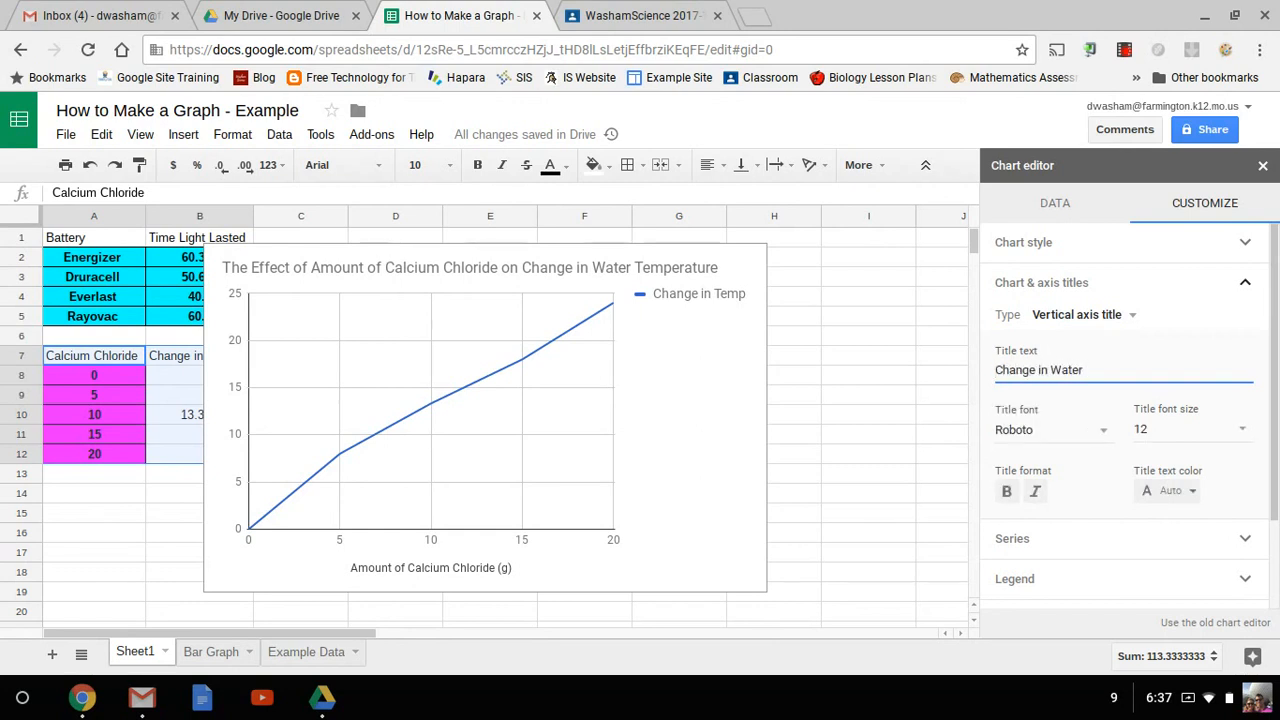
type("Temperature (C")
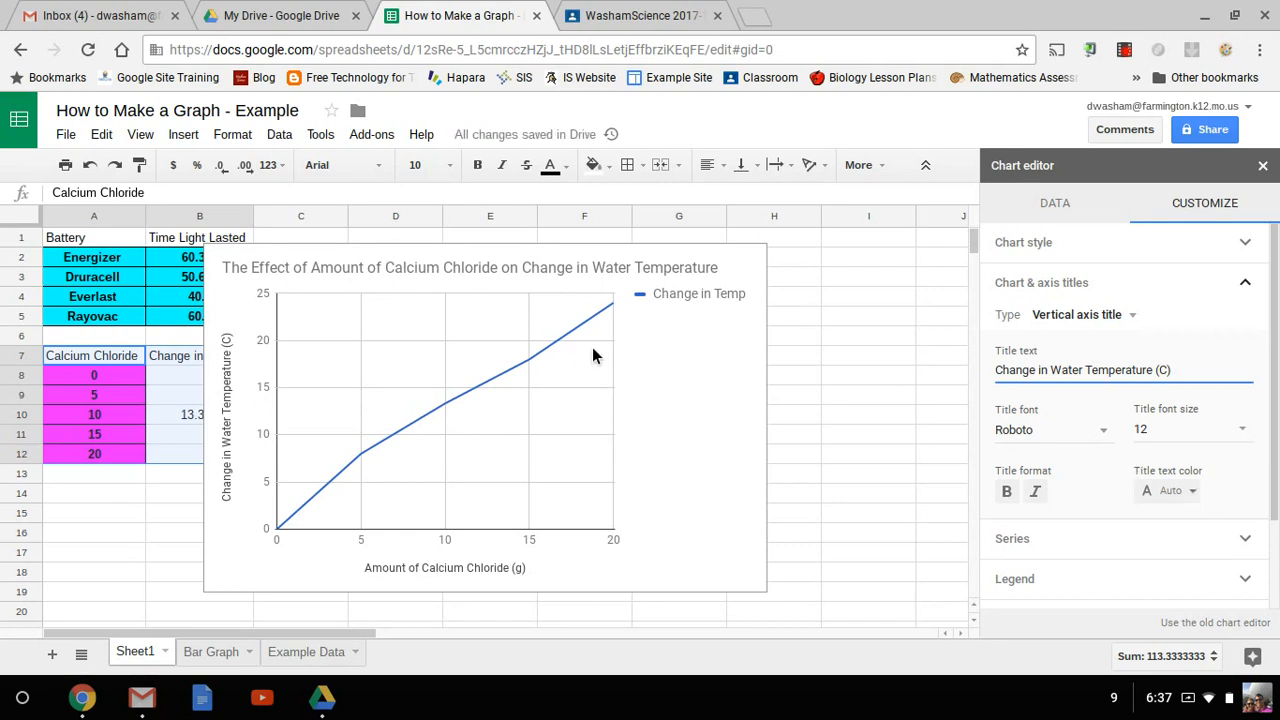
- Remove the line chart's legend by setting its position to None
left_click(1245, 288)
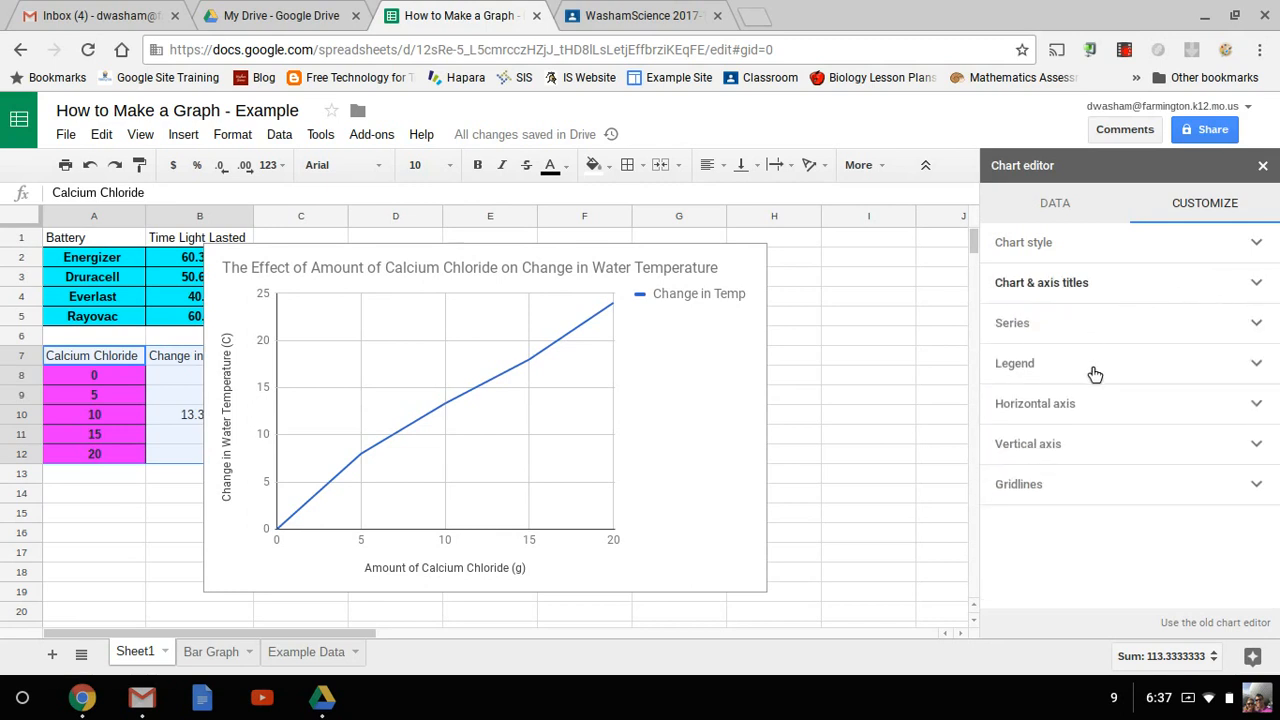
left_click(1109, 378)
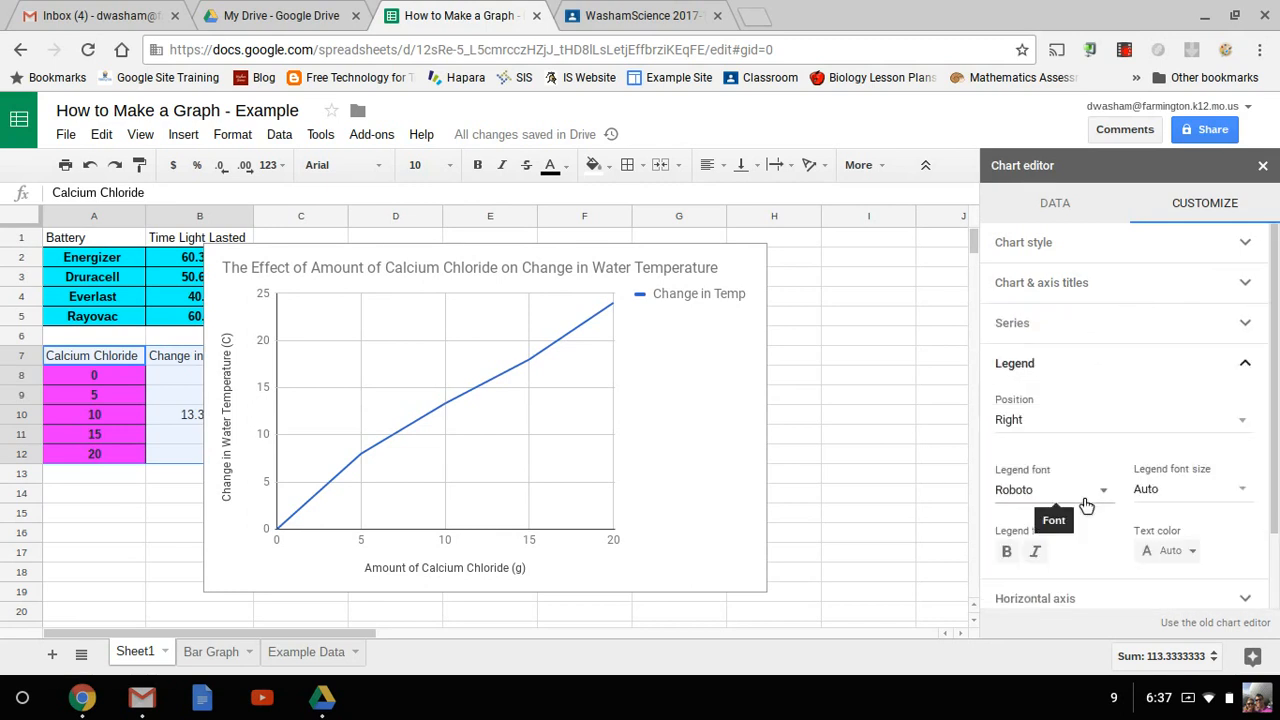
left_click(1083, 429)
left_click(1069, 366)
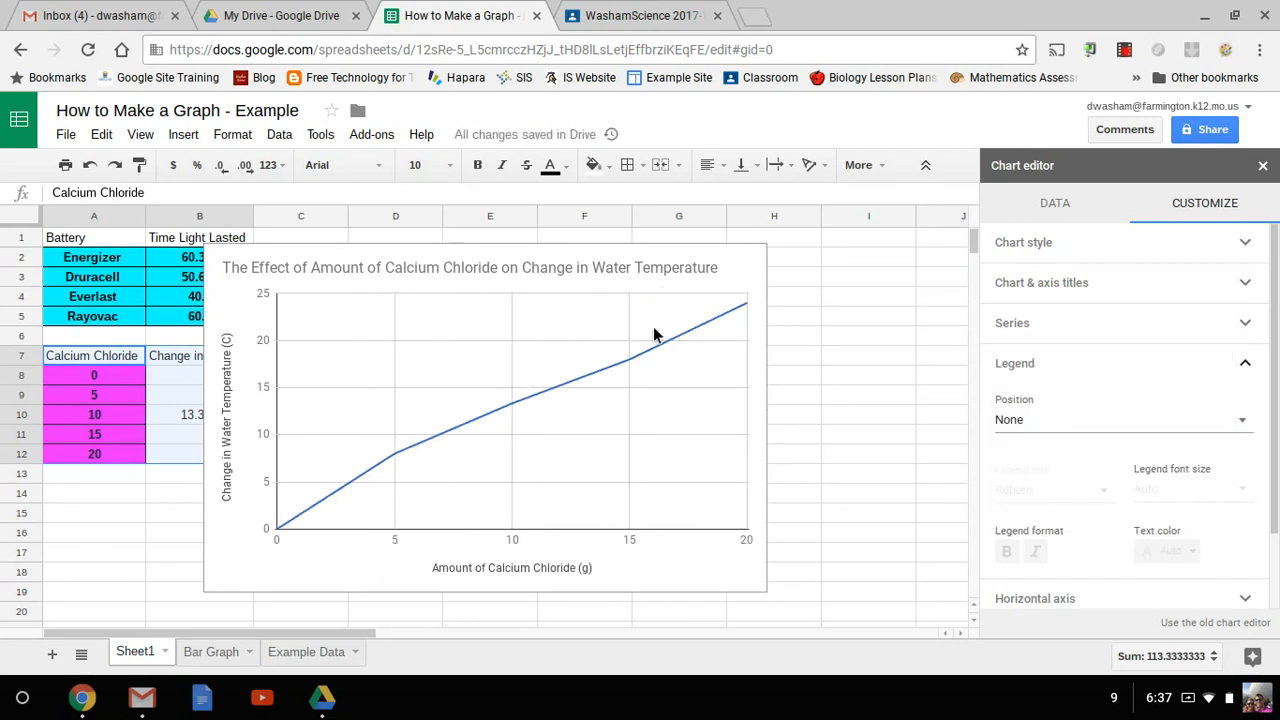
- Move the line chart to its own sheet and rename that sheet "Line Graph"
left_click(738, 278)
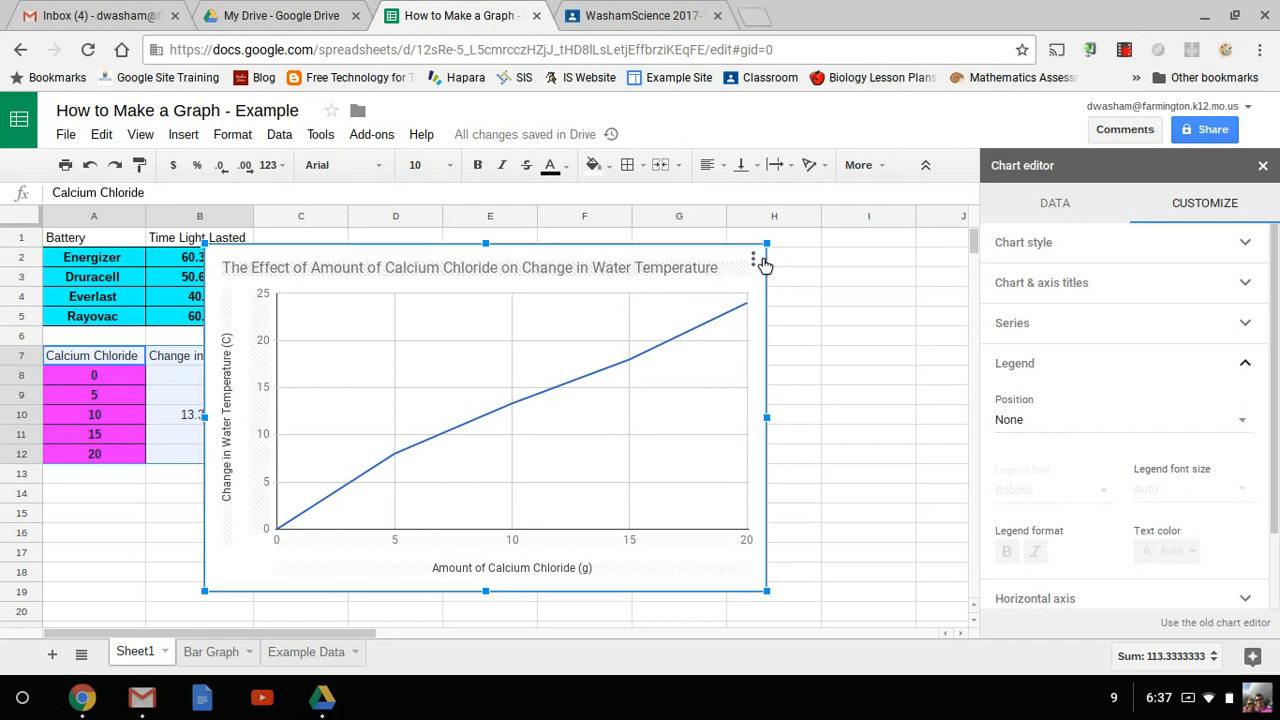
left_click(753, 260)
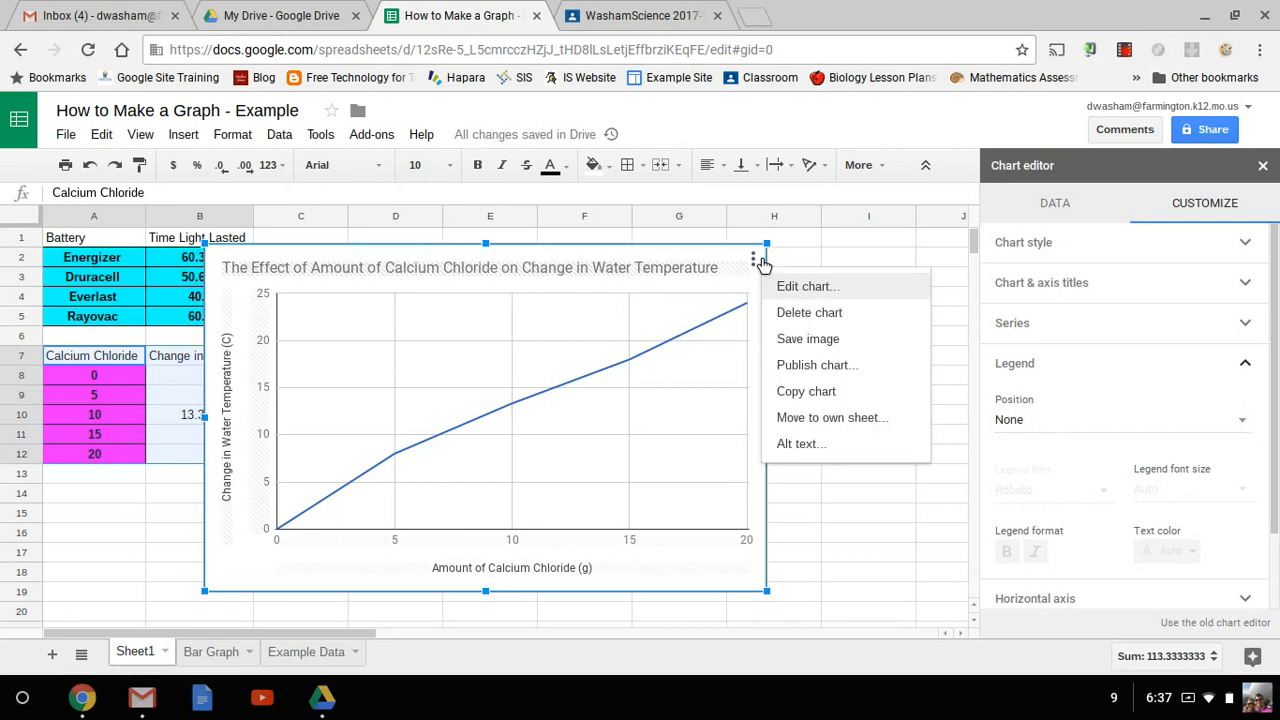
left_click(818, 420)
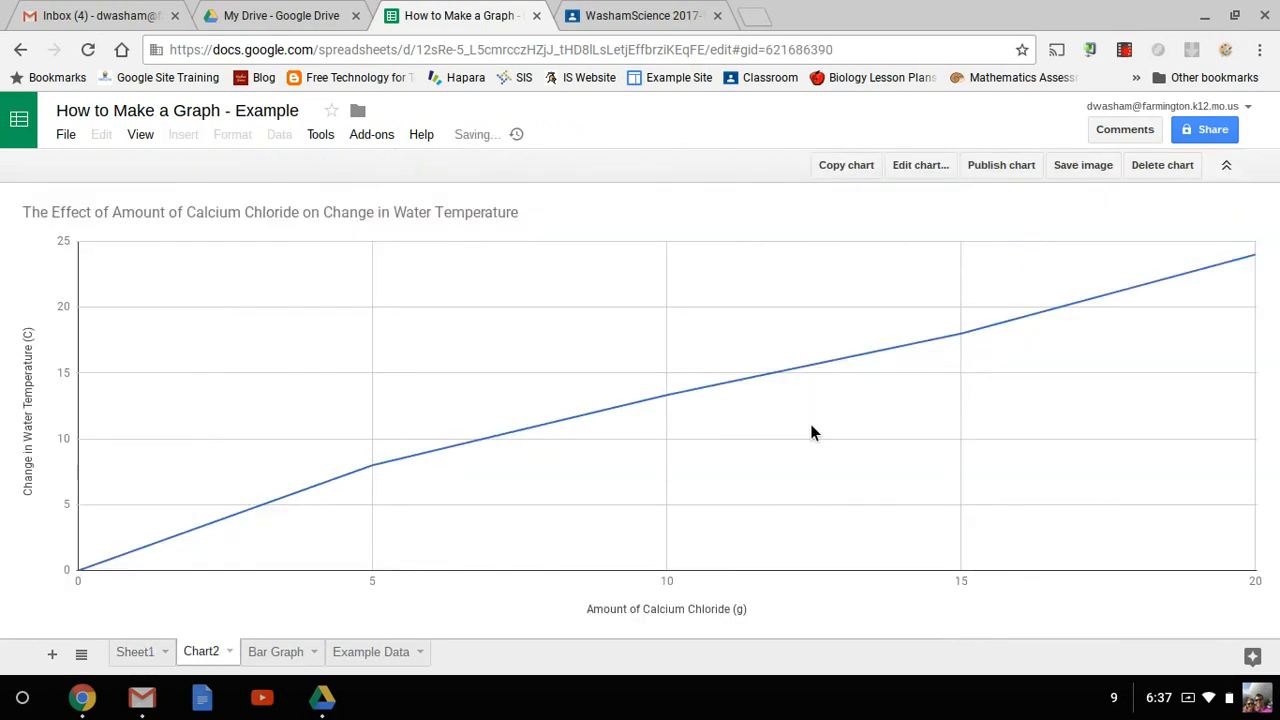
right_click(238, 653)
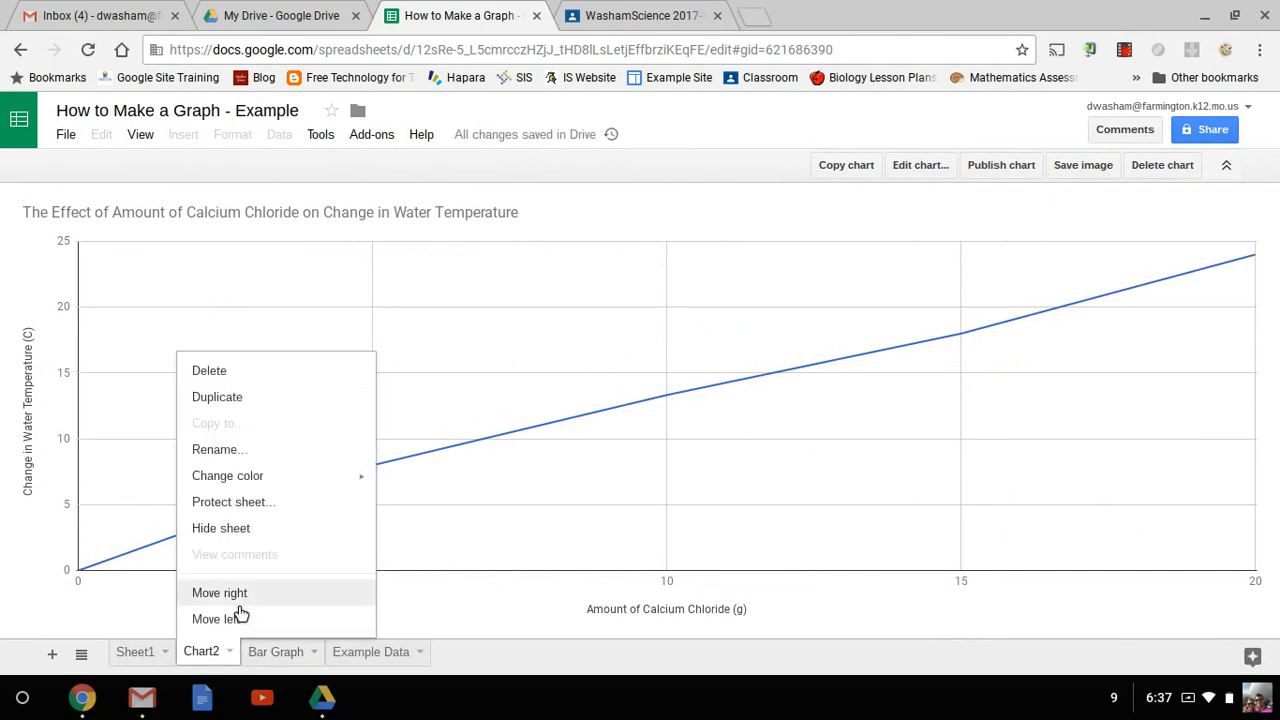
left_click(241, 451)
type("Line Graph")
key("Return")
- Review the Bar Graph, Line Graph, Sheet1 and Example Data sheets of the spreadsheet
left_click(312, 652)
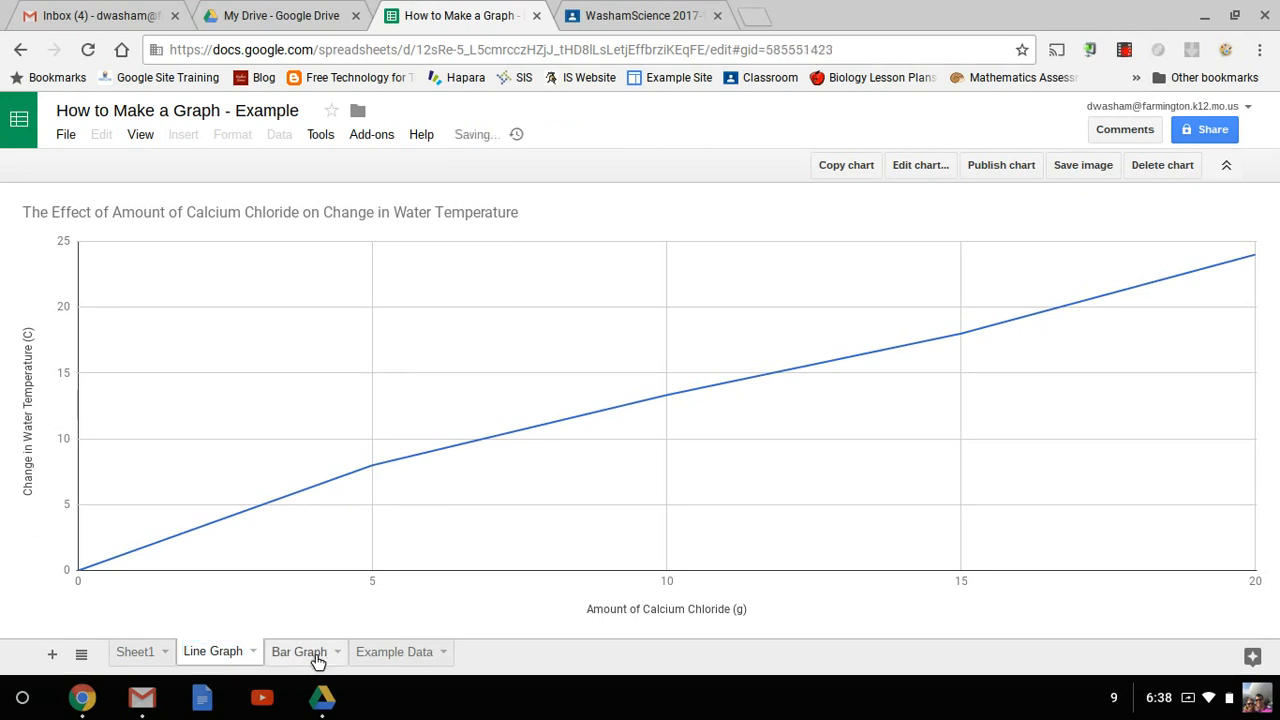
left_click(226, 662)
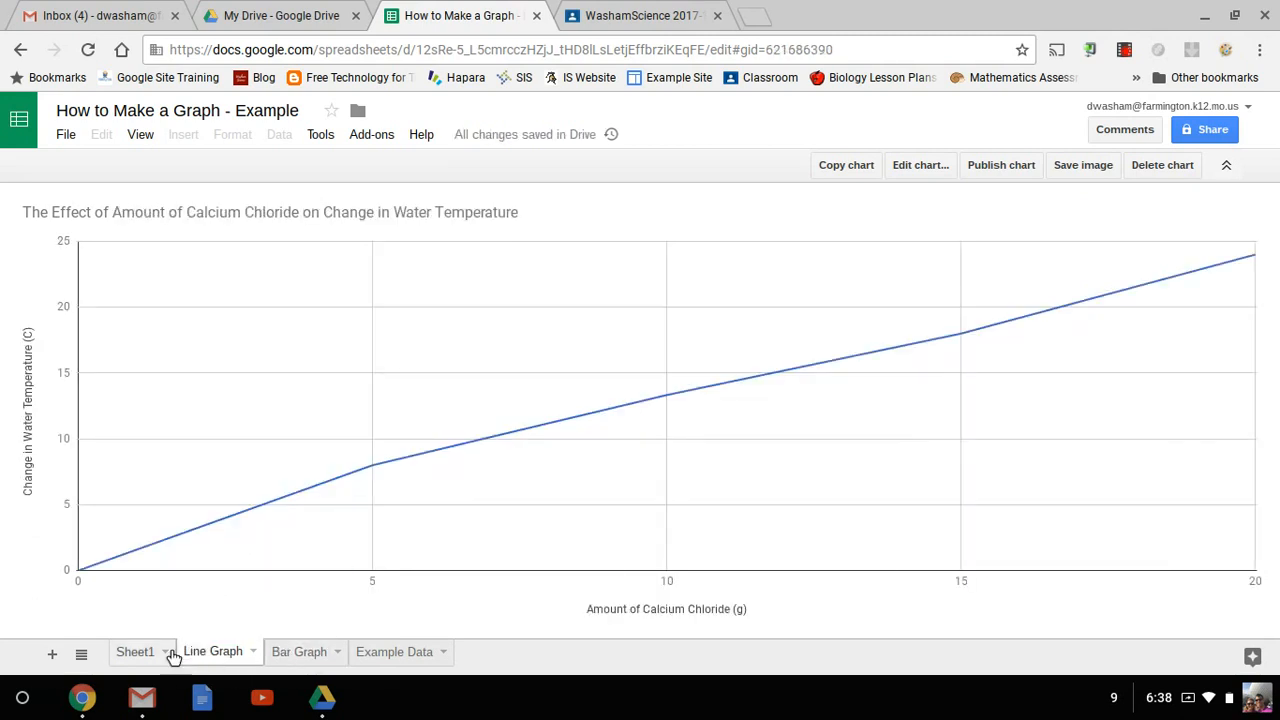
left_click(142, 660)
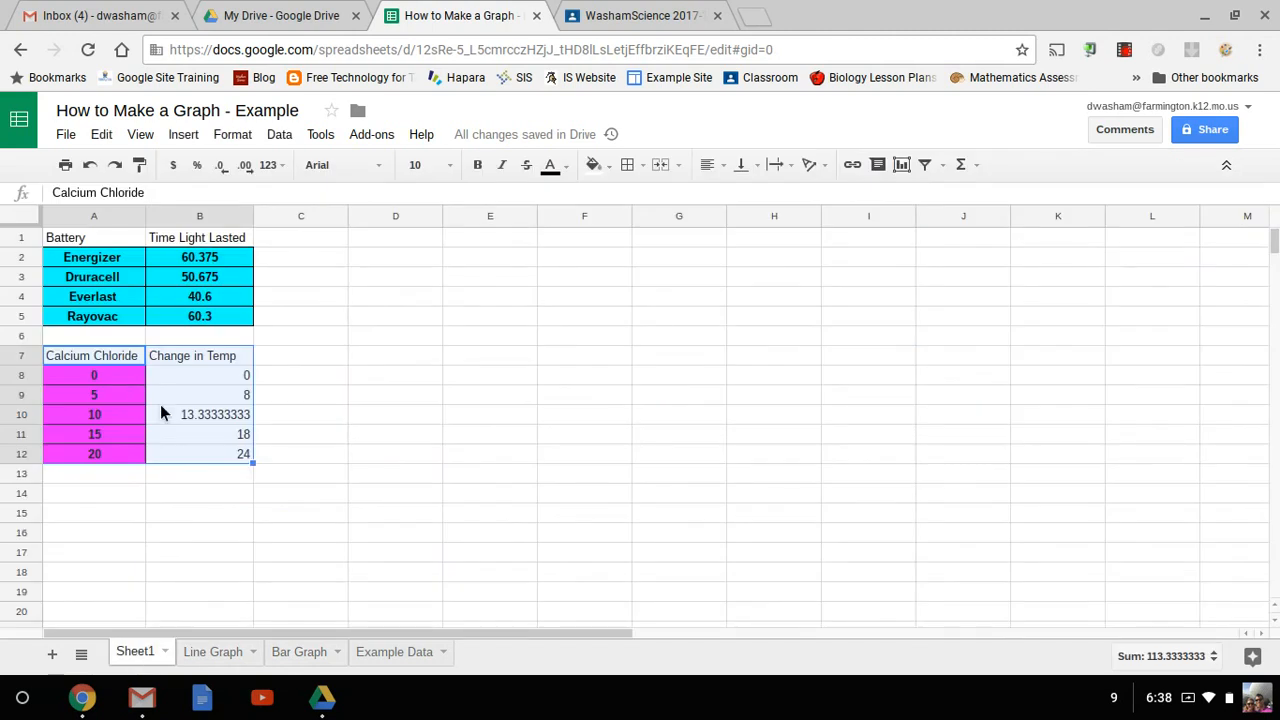
left_click(388, 656)
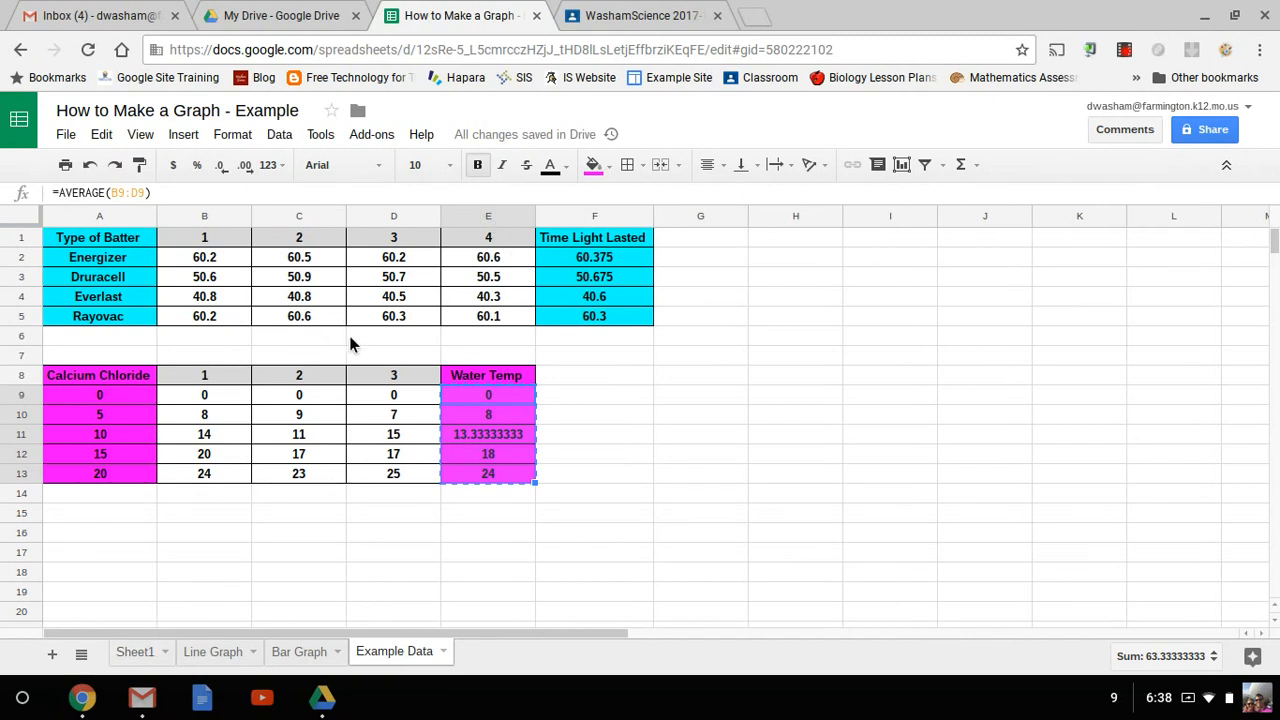
left_click(135, 655)
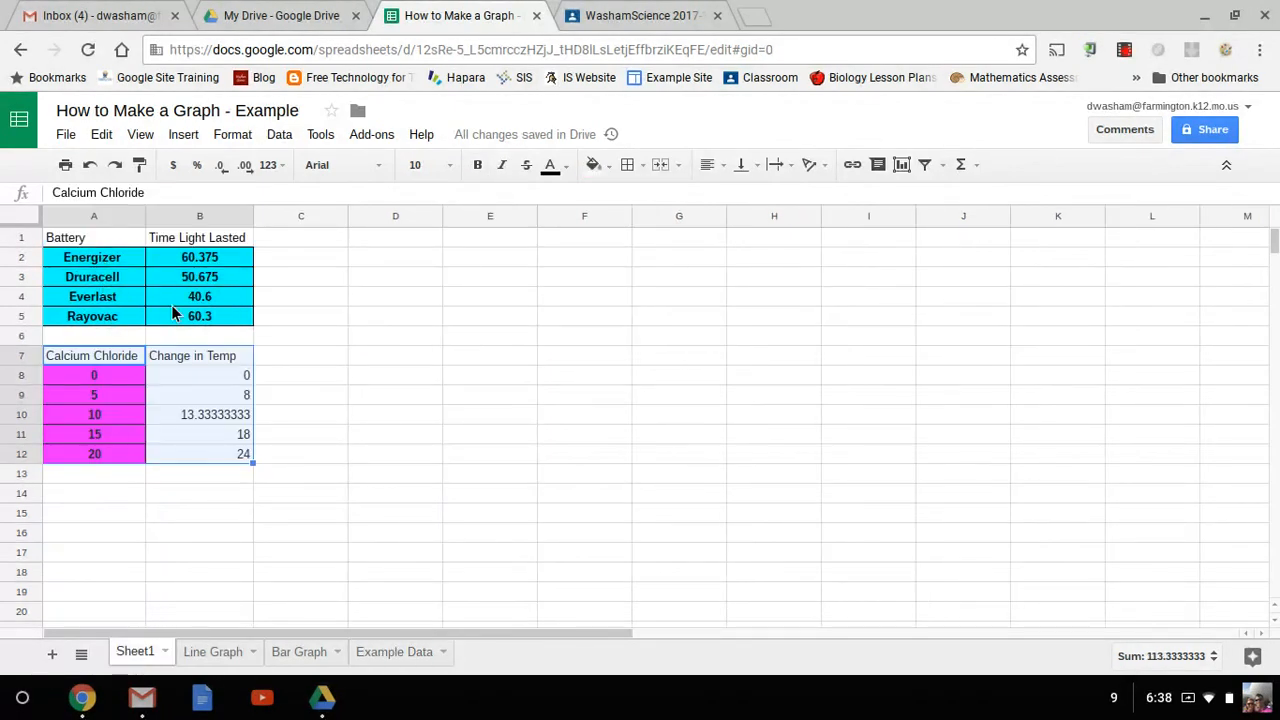
- Save the chart on the Line Graph sheet as an image
left_click(228, 652)
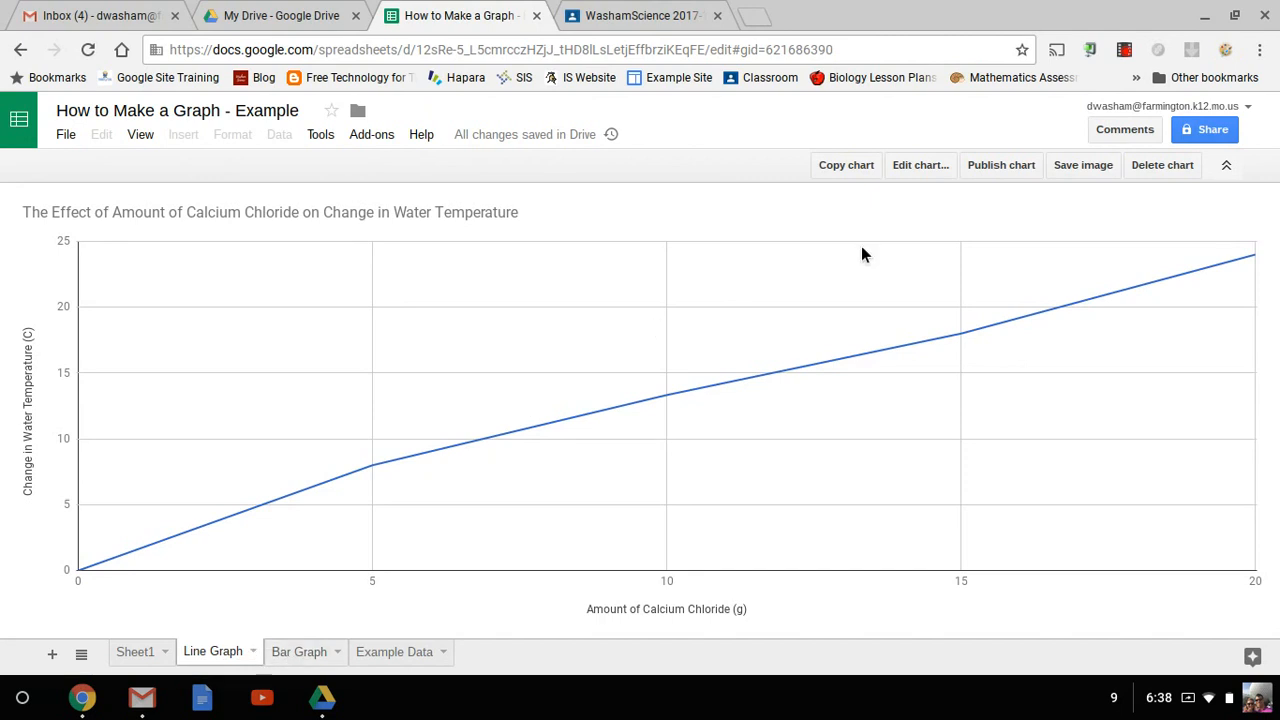
left_click(1083, 165)
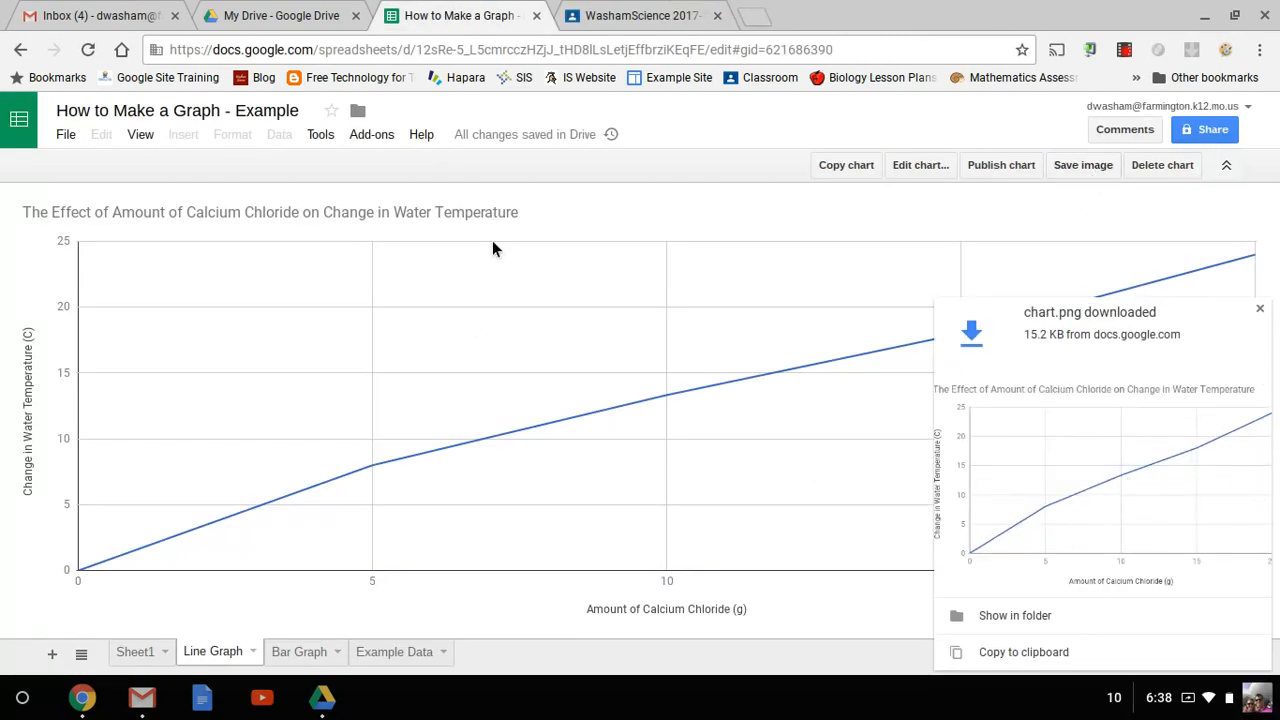
- Switch to Google Classroom, close the data table PDF and the download notice, and view the "How to Make a Graph (Part 1)" assignment
left_click(608, 20)
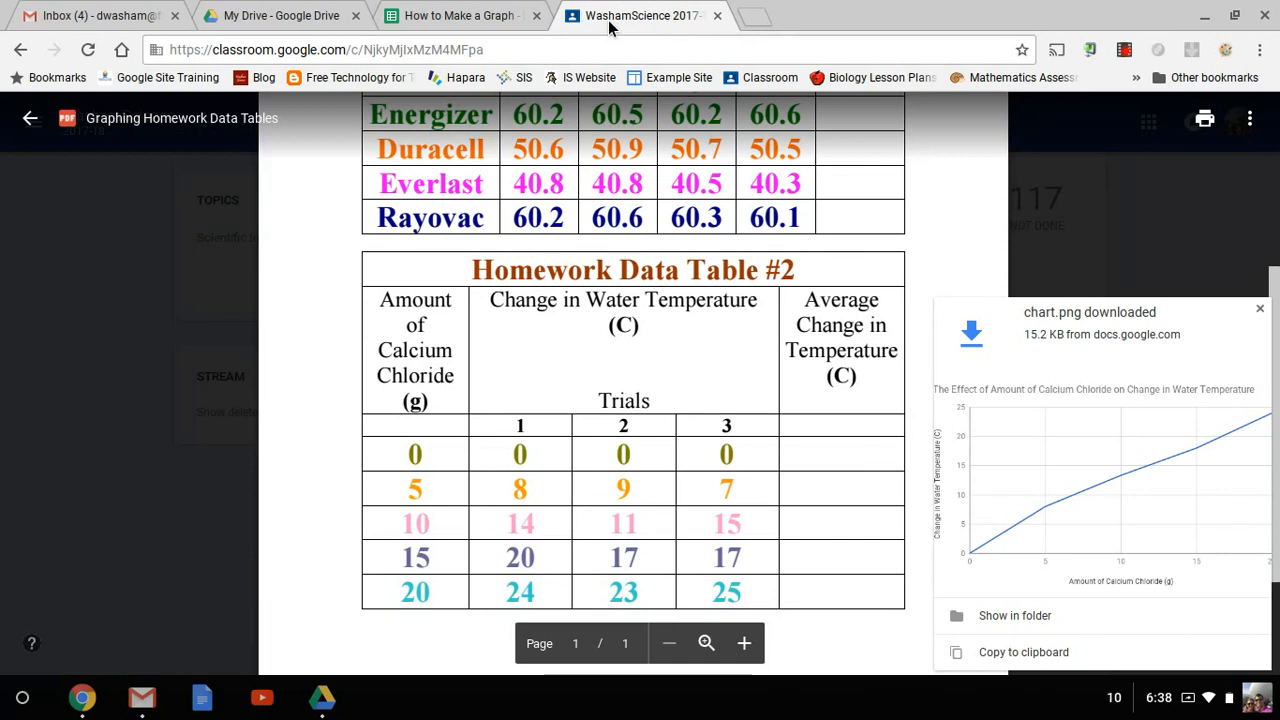
left_click(30, 118)
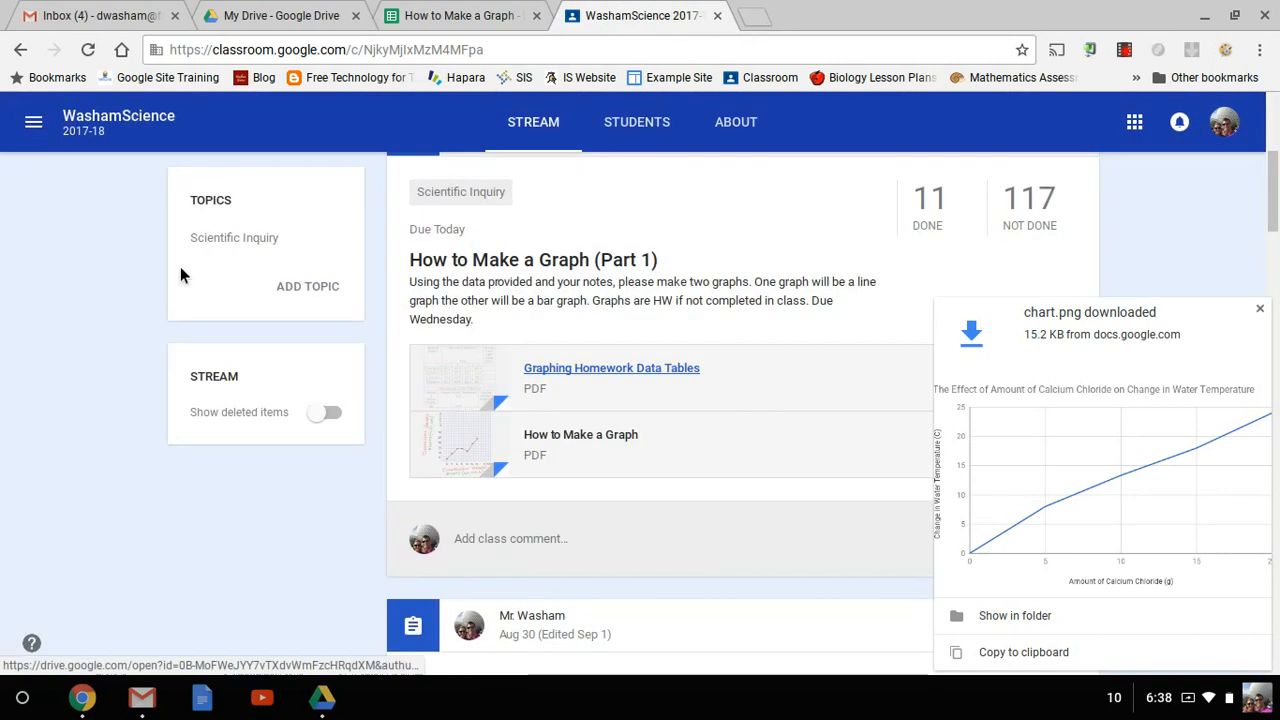
left_click(1259, 308)
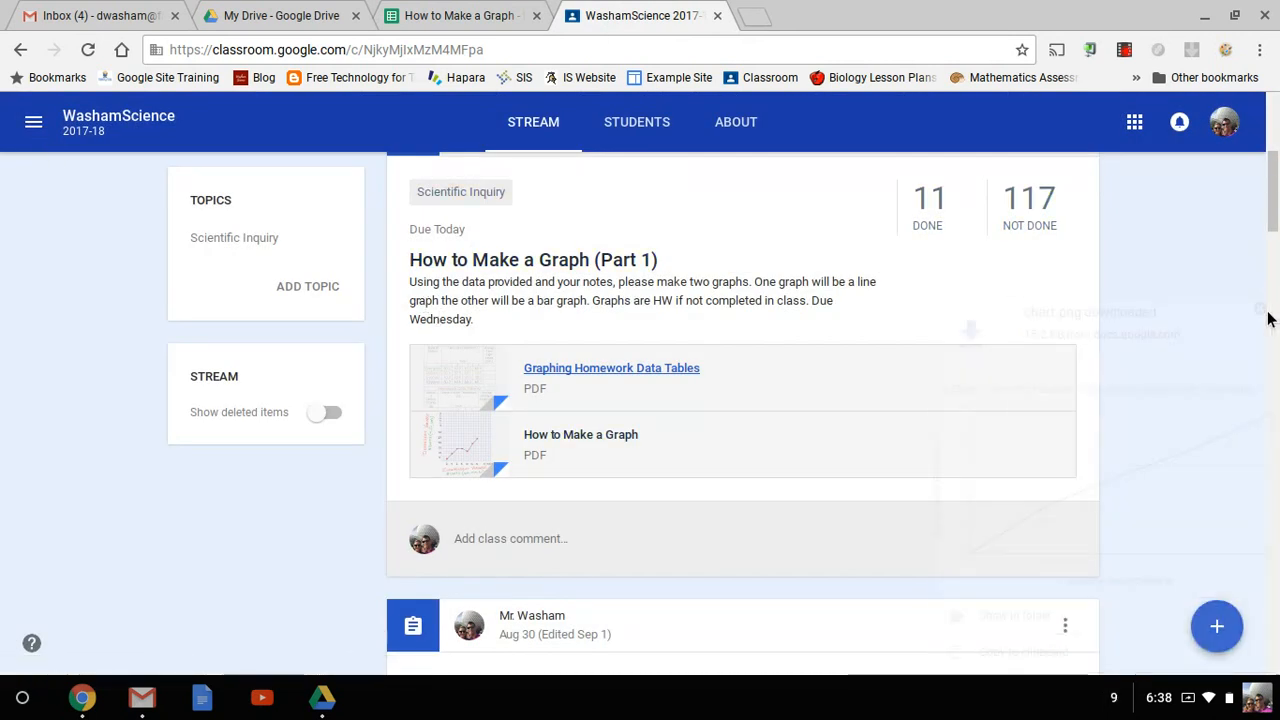
scroll(932, 322, "up", 1)
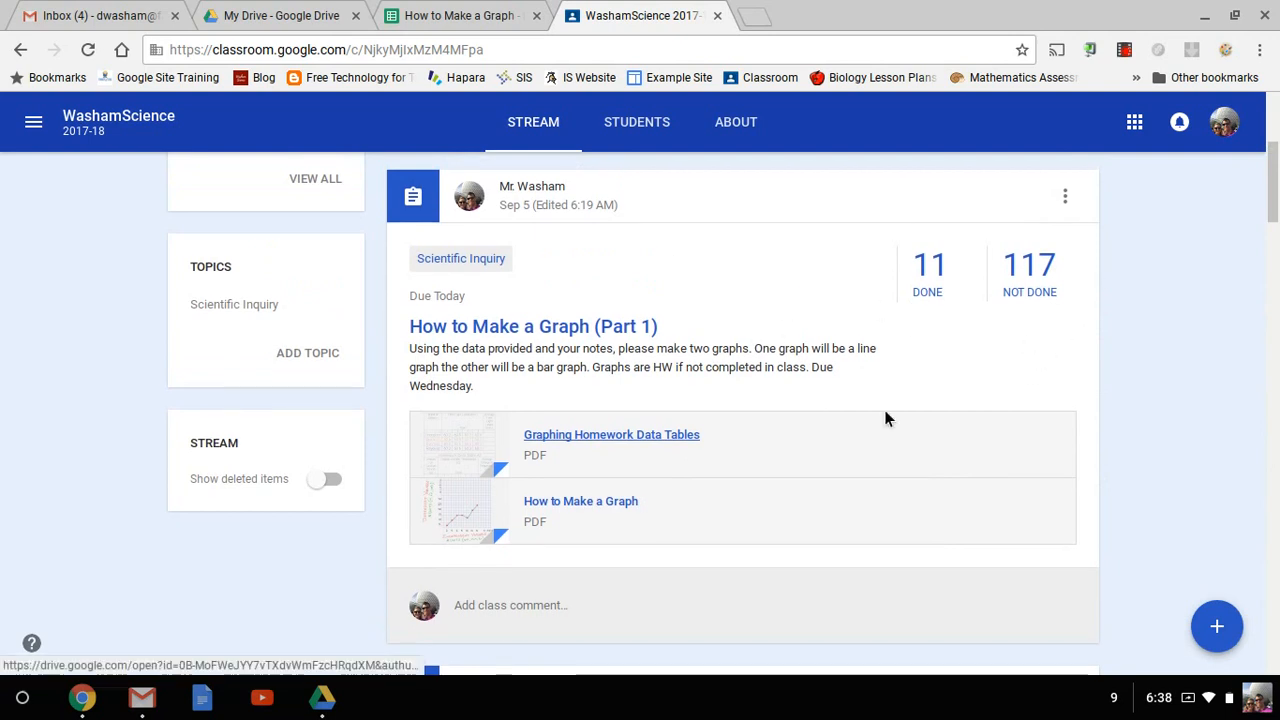
- Edit the "How to Make a Graph (Part 1)" assignment and upload chart.png from Downloads as an attachment
left_click(1066, 198)
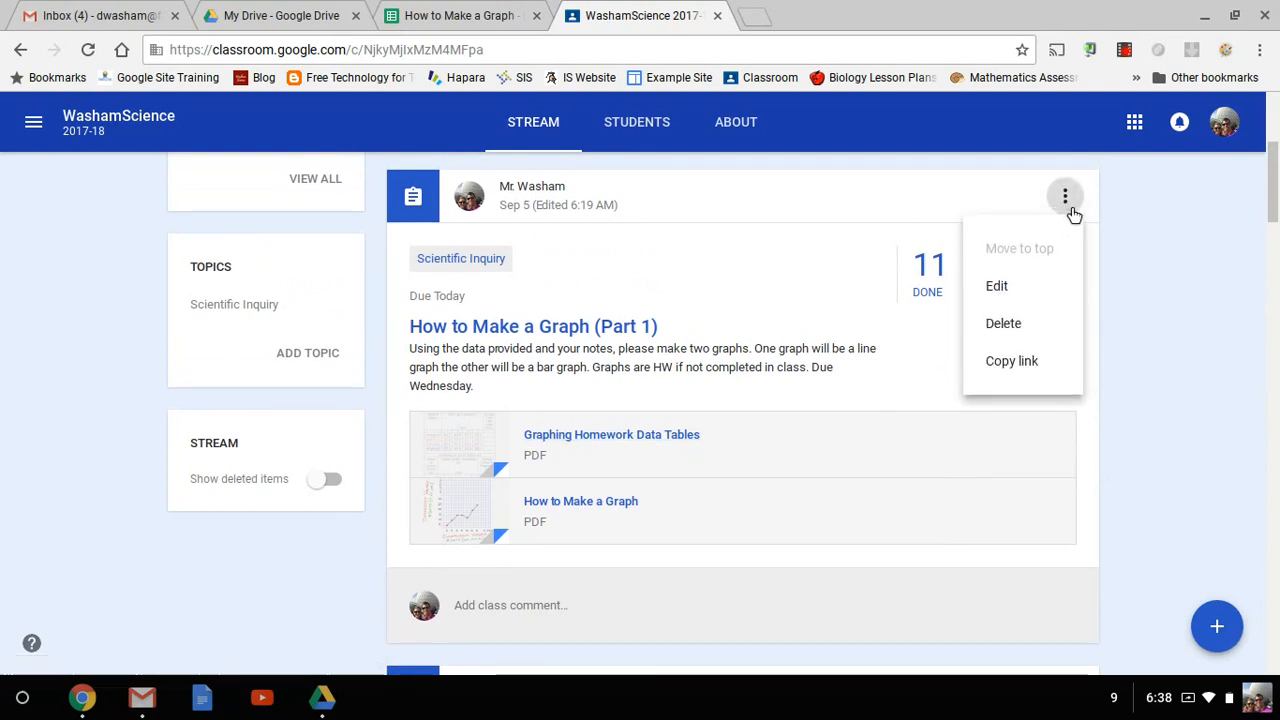
left_click(1030, 287)
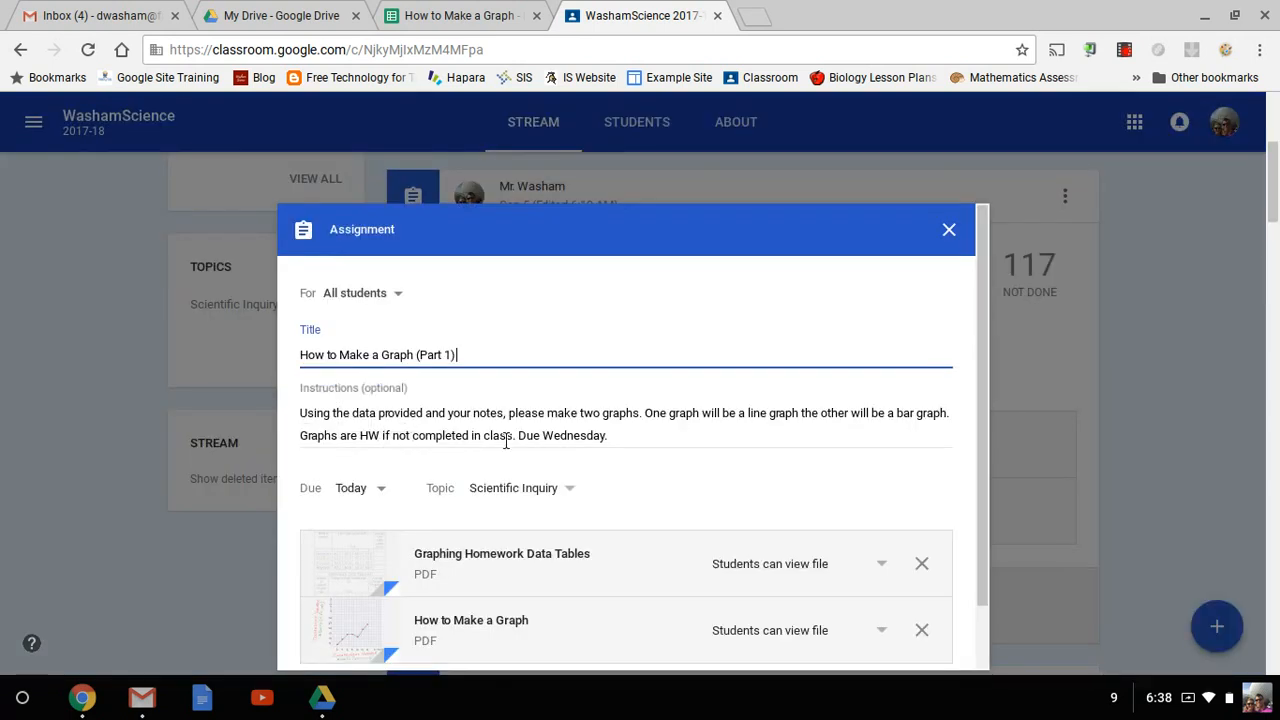
scroll(432, 543, "down", 1)
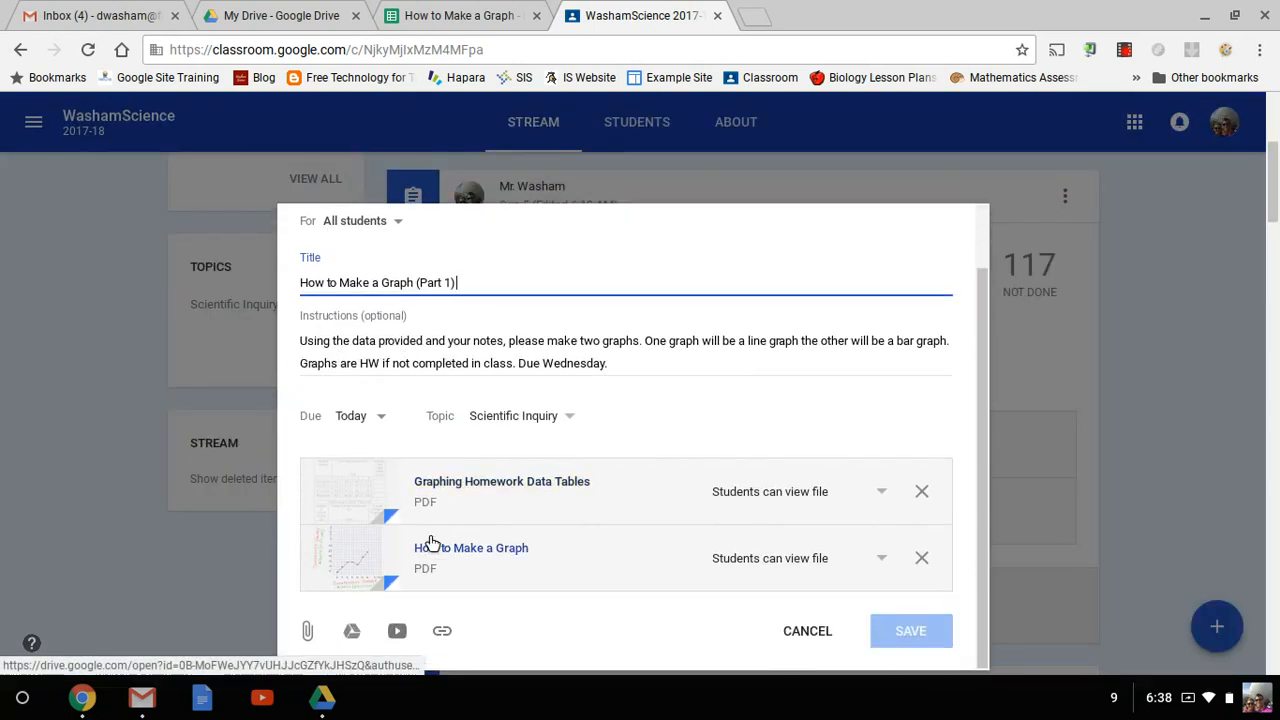
left_click(312, 633)
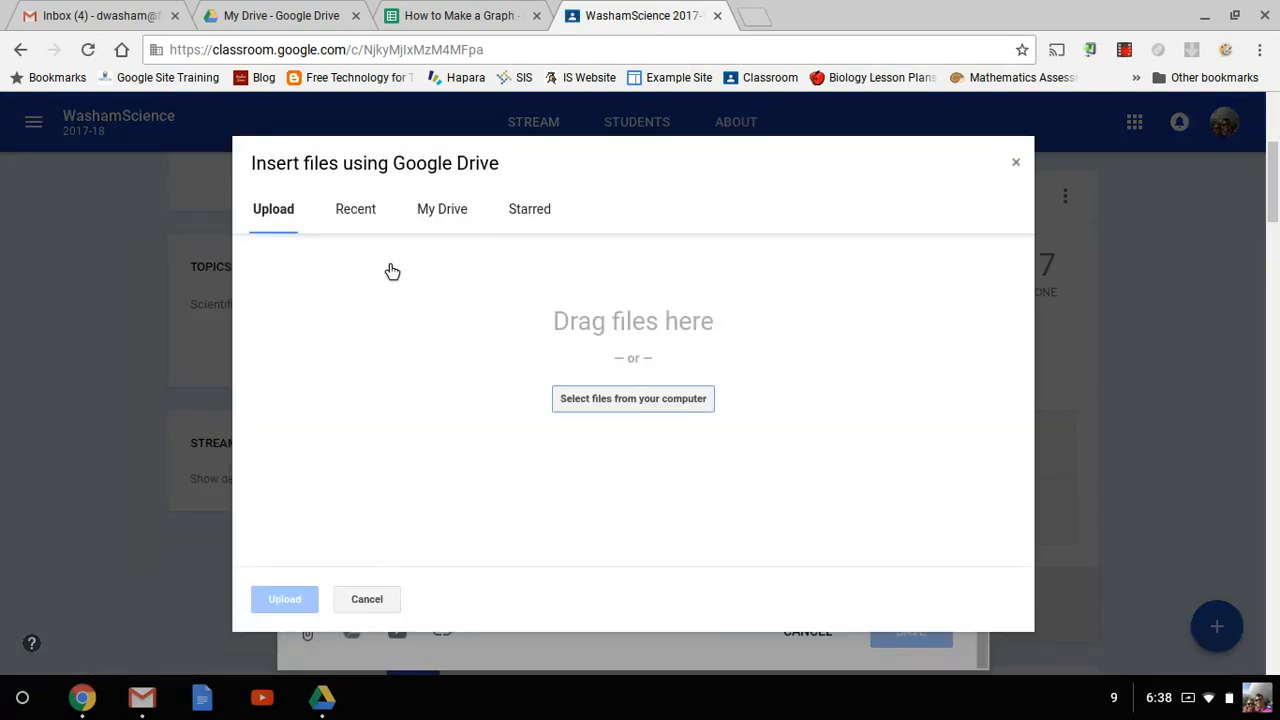
left_click(585, 398)
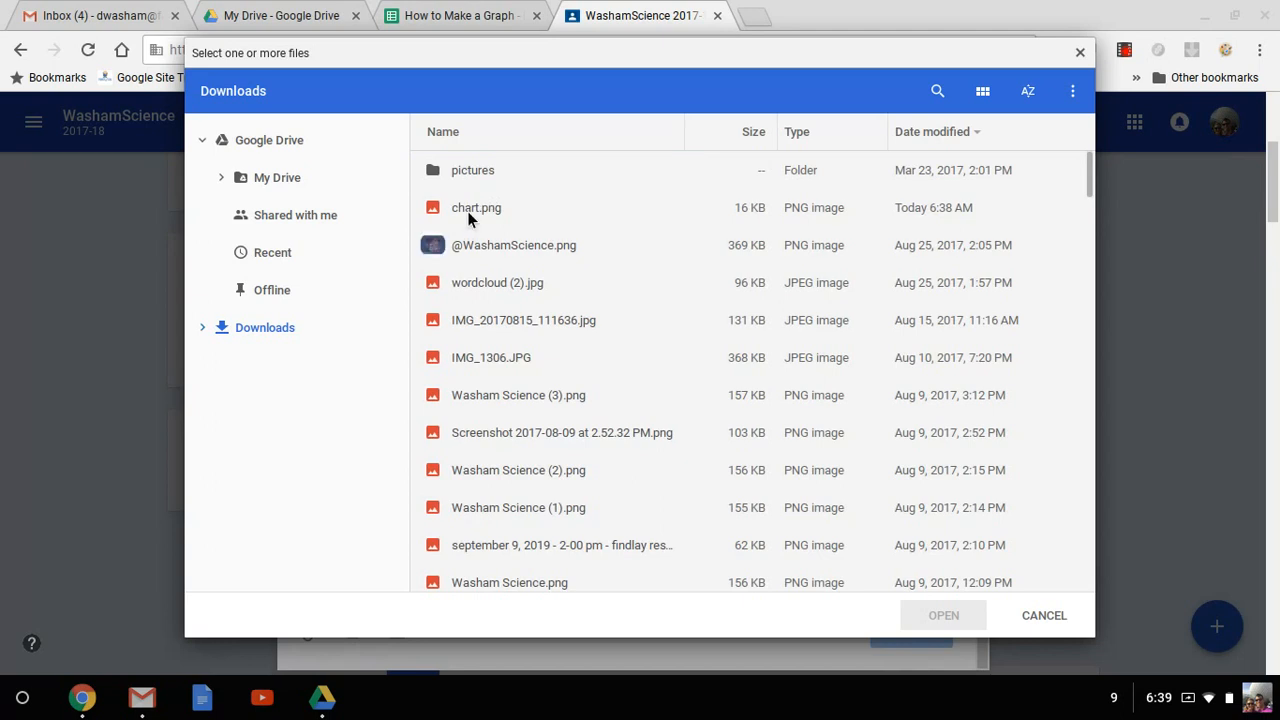
double_click(468, 208)
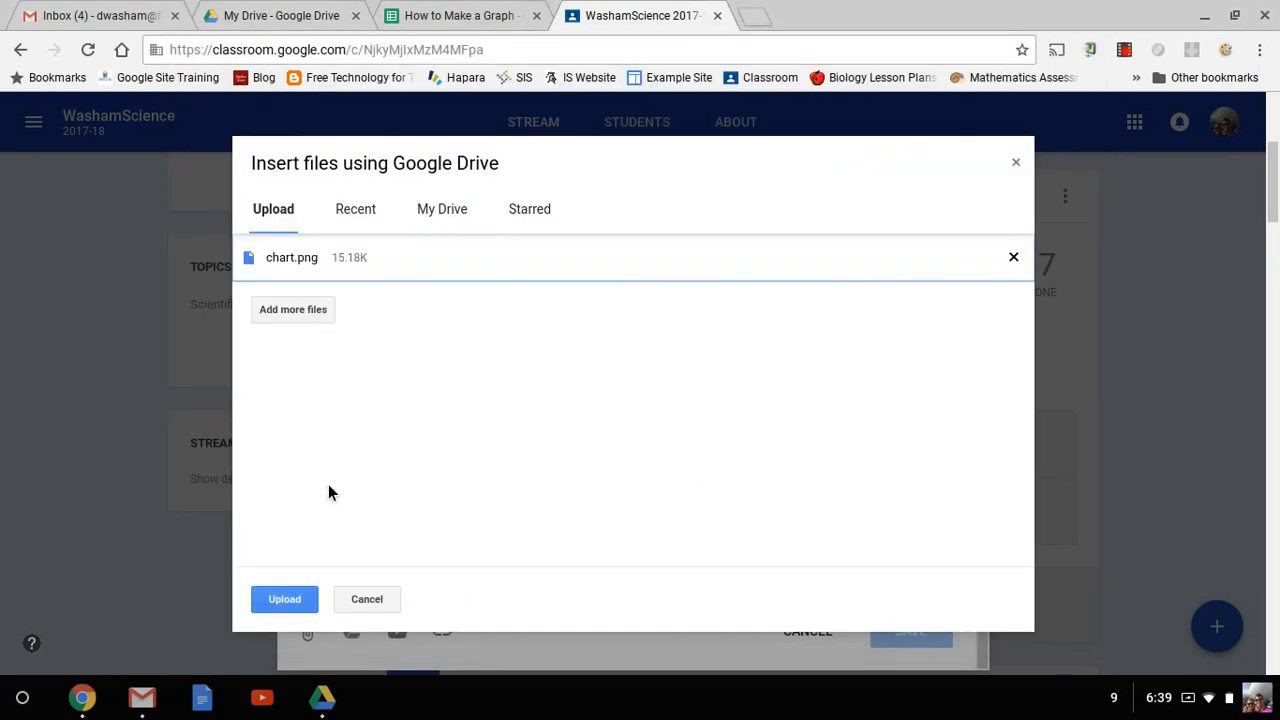
left_click(285, 600)
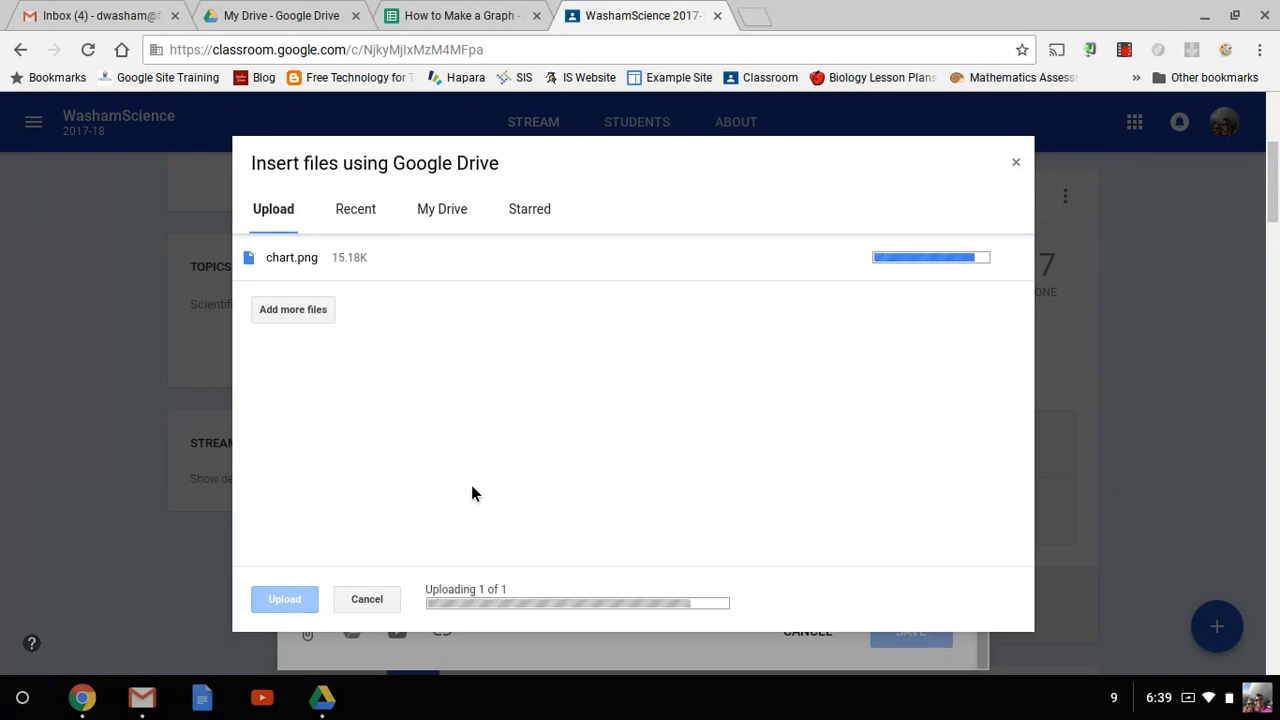
- Preview the attached chart.png, remove it from the assignment and cancel the assignment edits
scroll(498, 494, "down", 1)
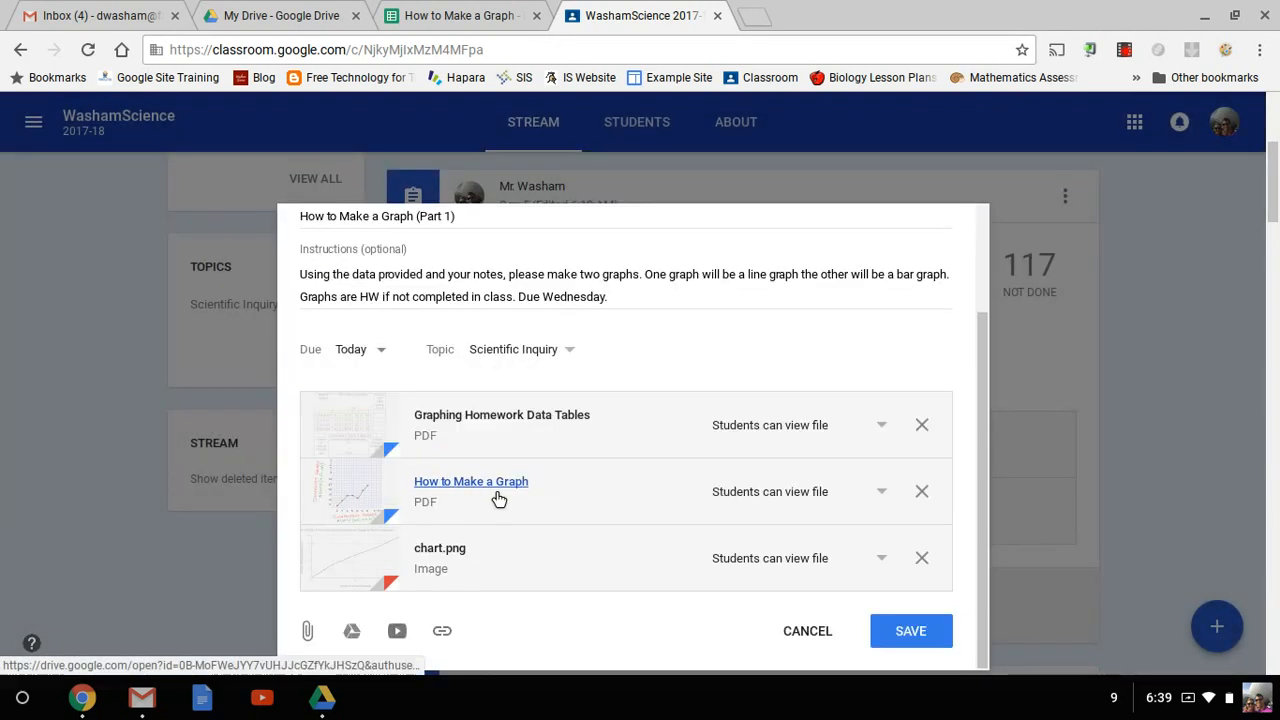
left_click(452, 556)
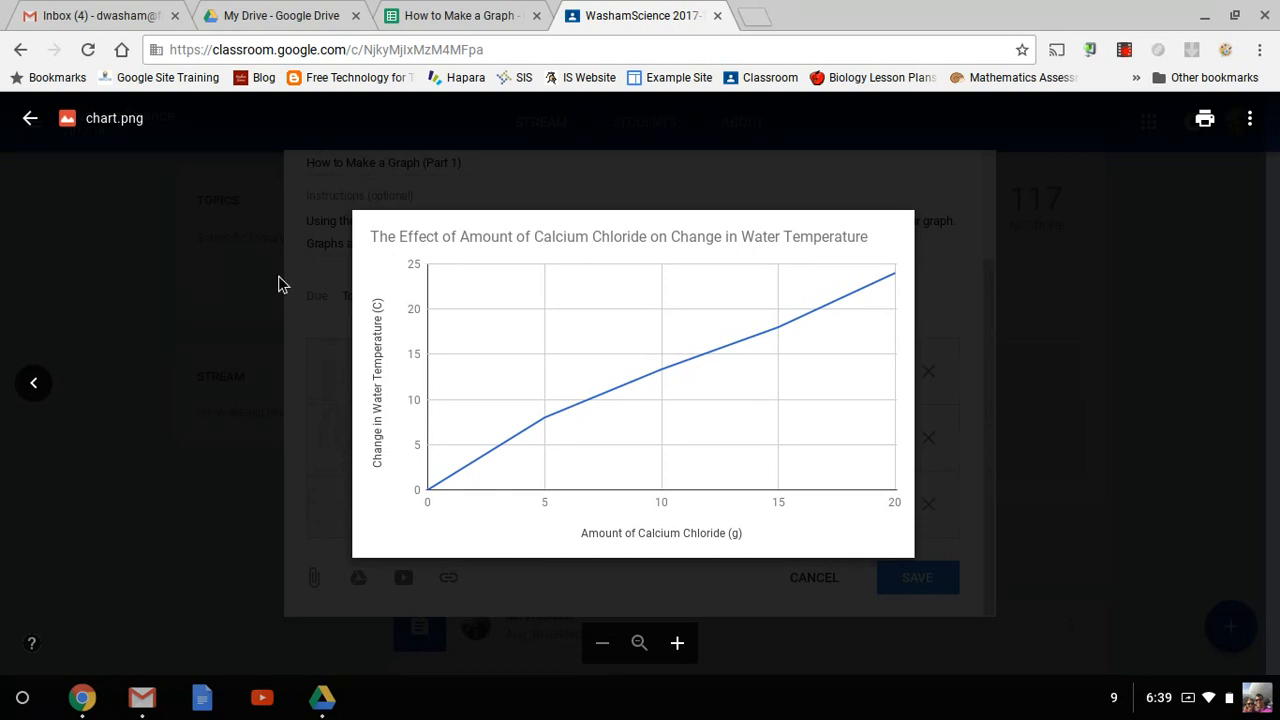
left_click(44, 118)
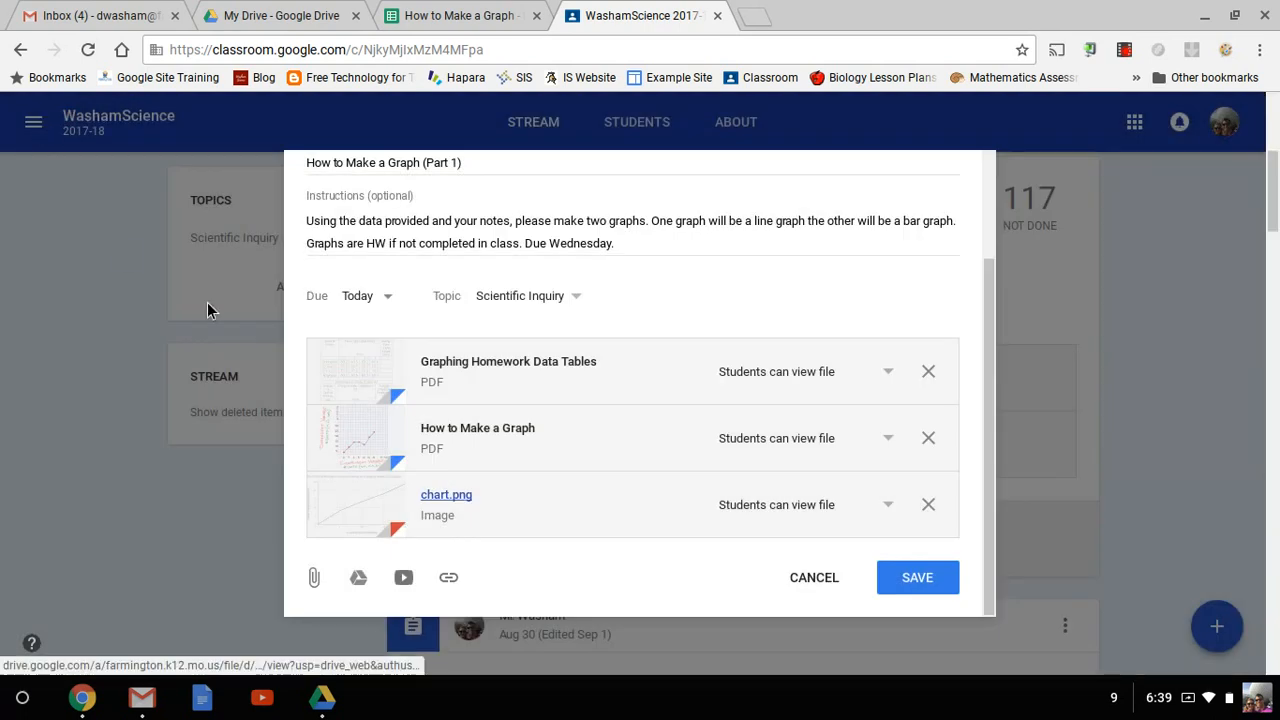
left_click(928, 505)
left_click(830, 589)
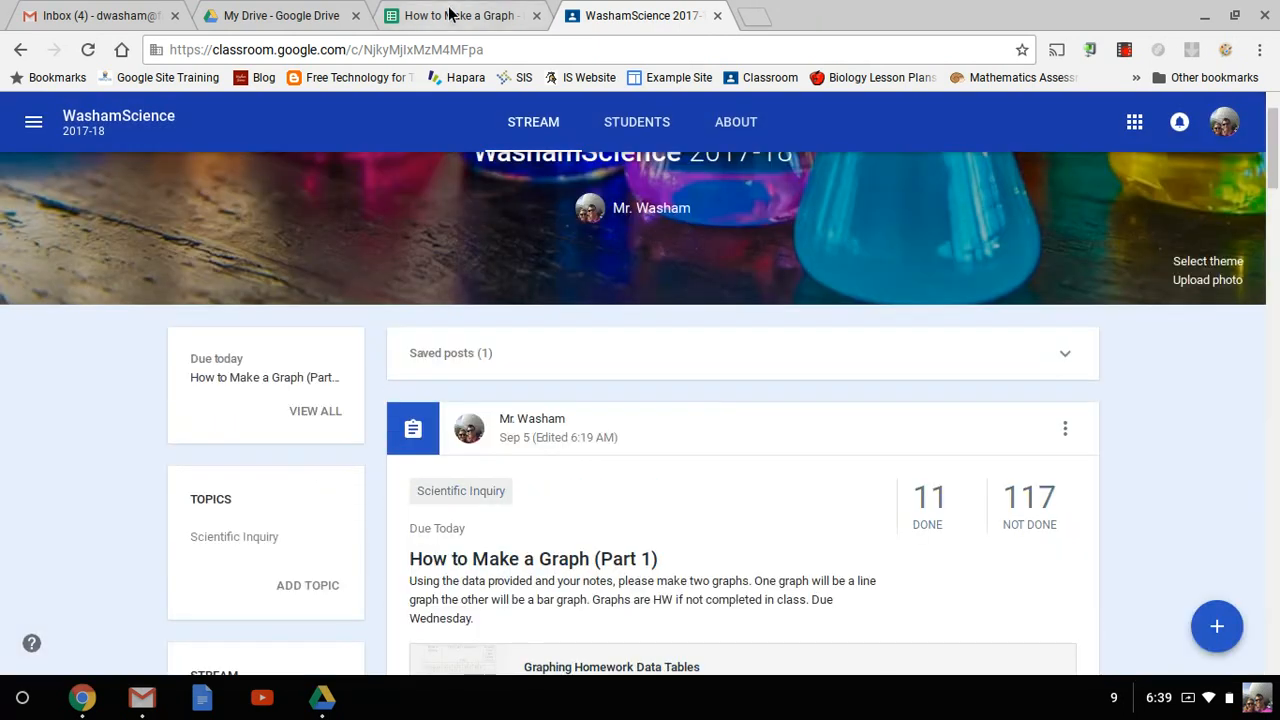
- Switch to the "How to Make a Graph - Example" spreadsheet and review the Line Graph, Bar Graph and Sheet1 sheets
left_click(447, 14)
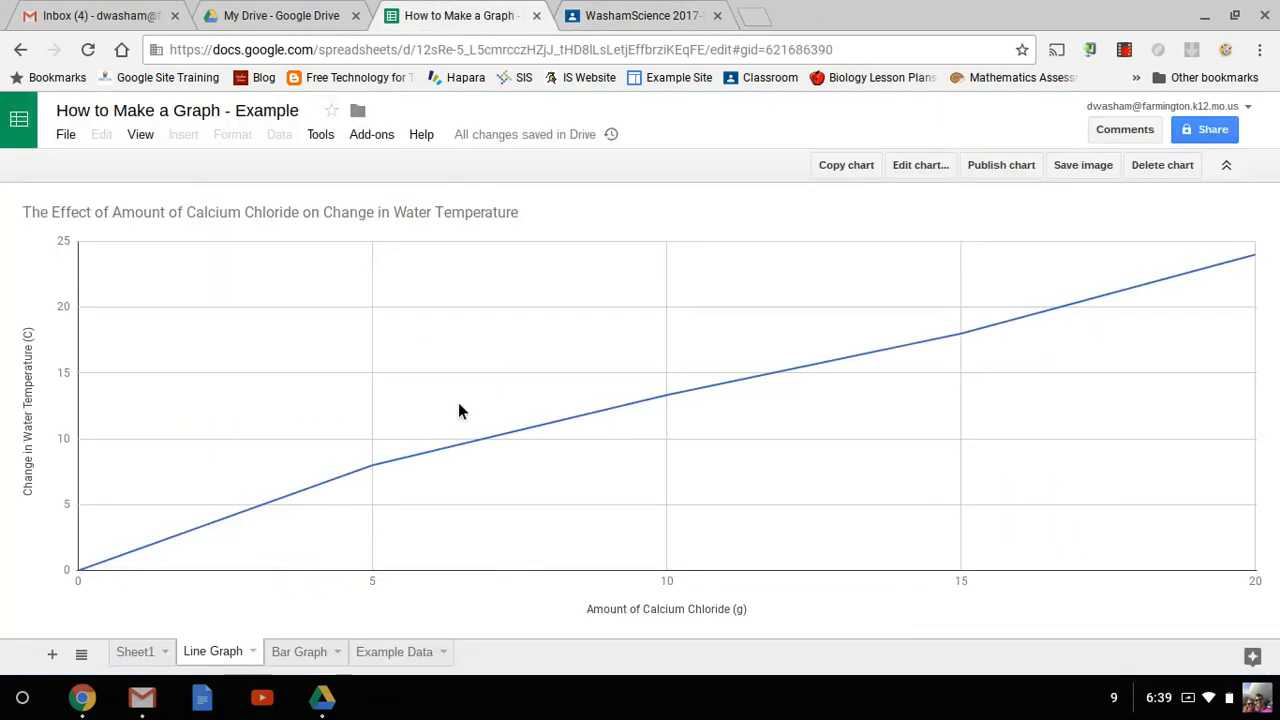
left_click(312, 653)
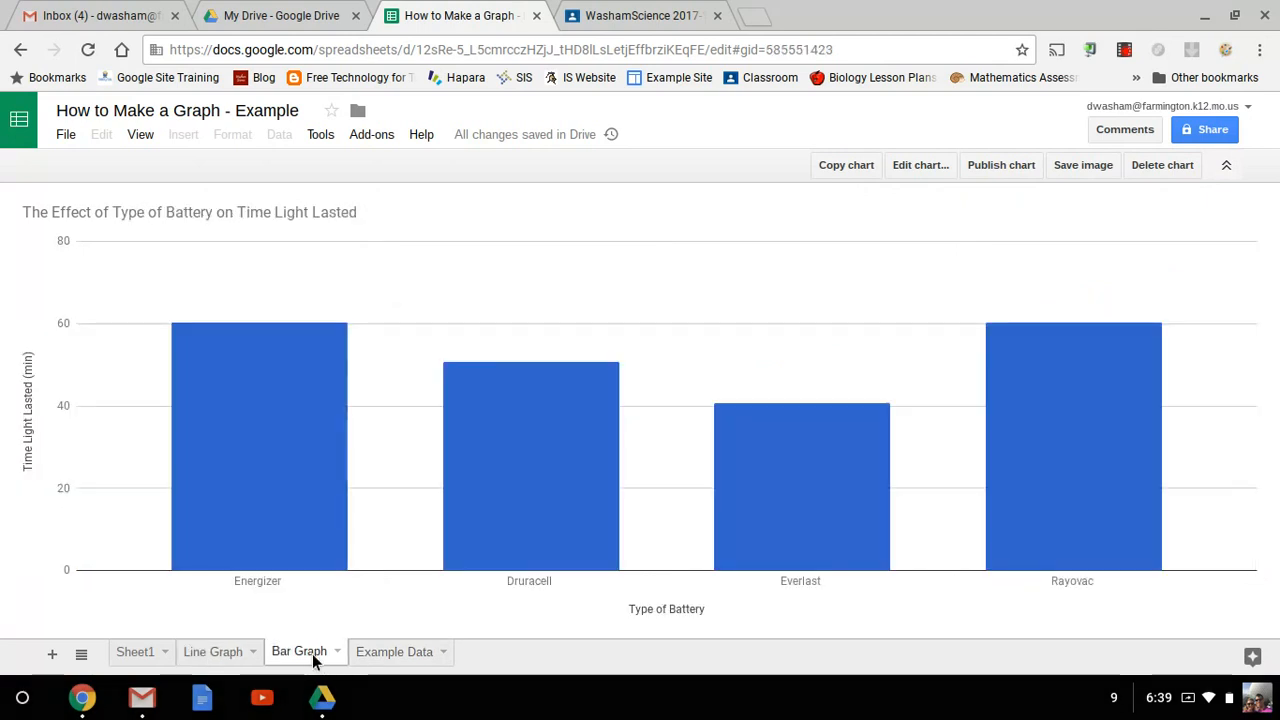
left_click(158, 660)
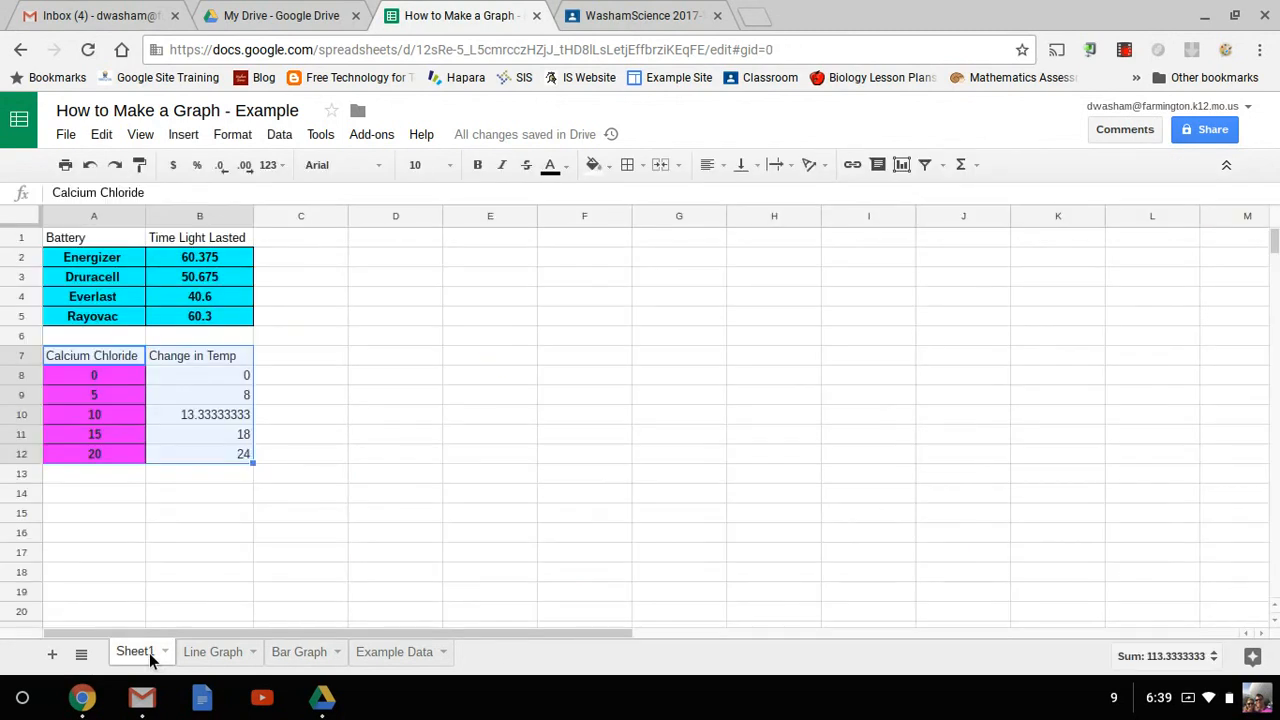
left_click(237, 514)
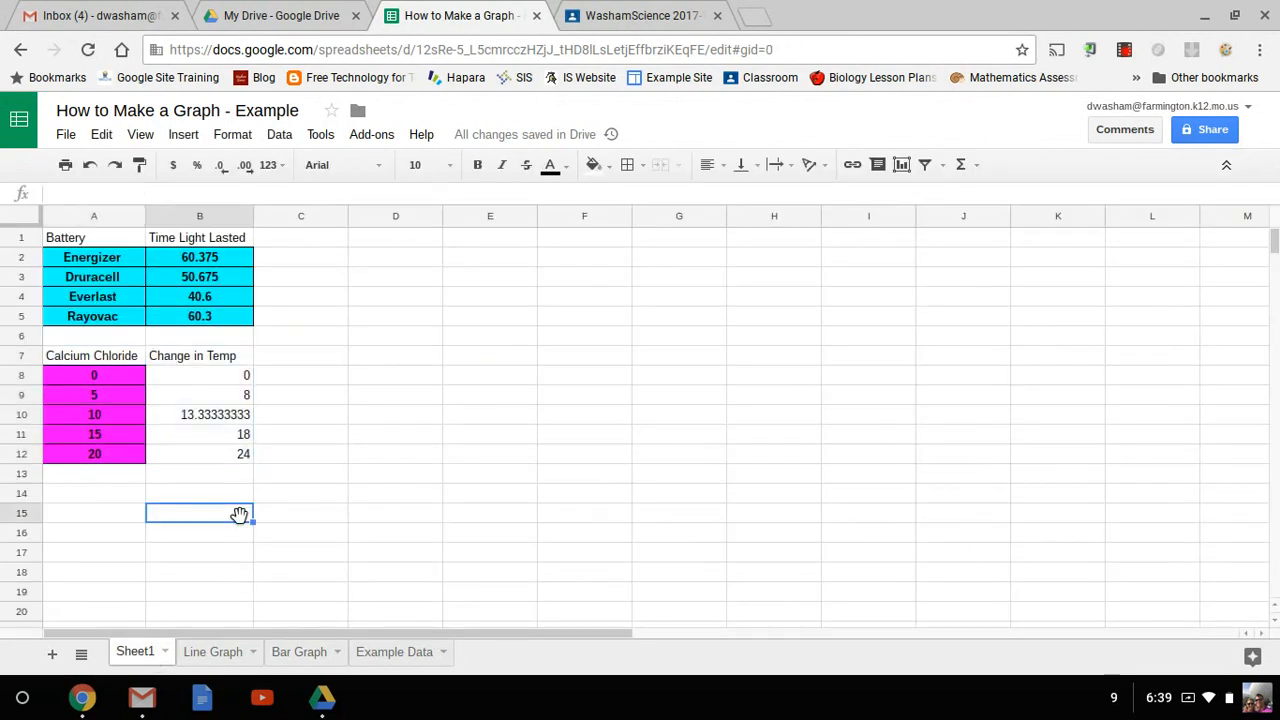